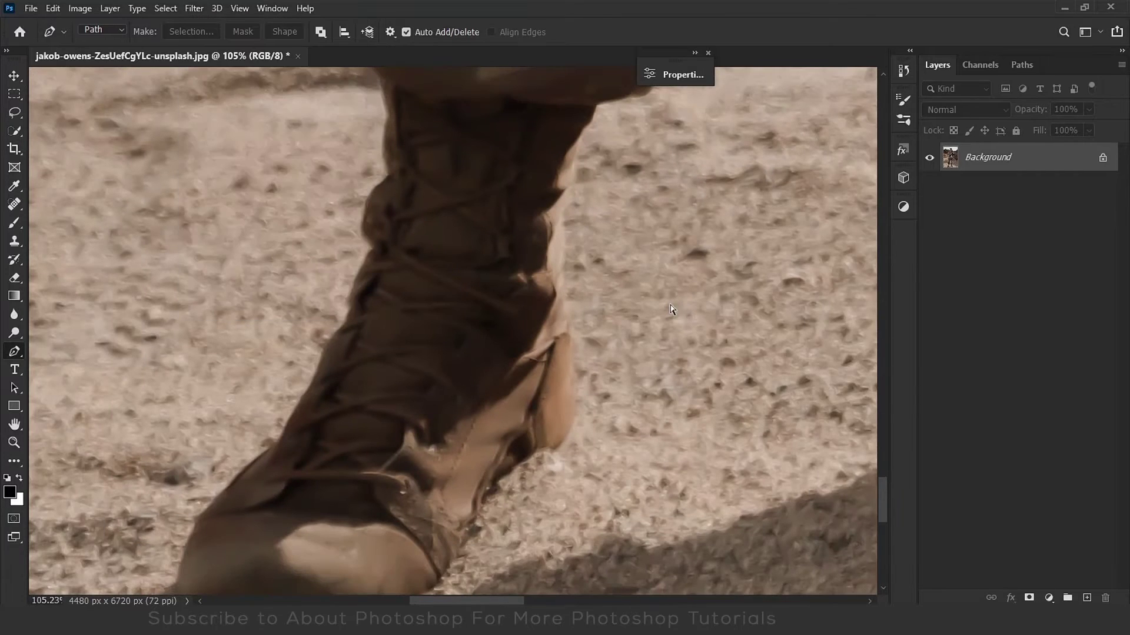
Sharpen the photo with Unsharp Mask and place the first curved pen anchor on the boot's edge.
click(194, 8)
click(453, 347)
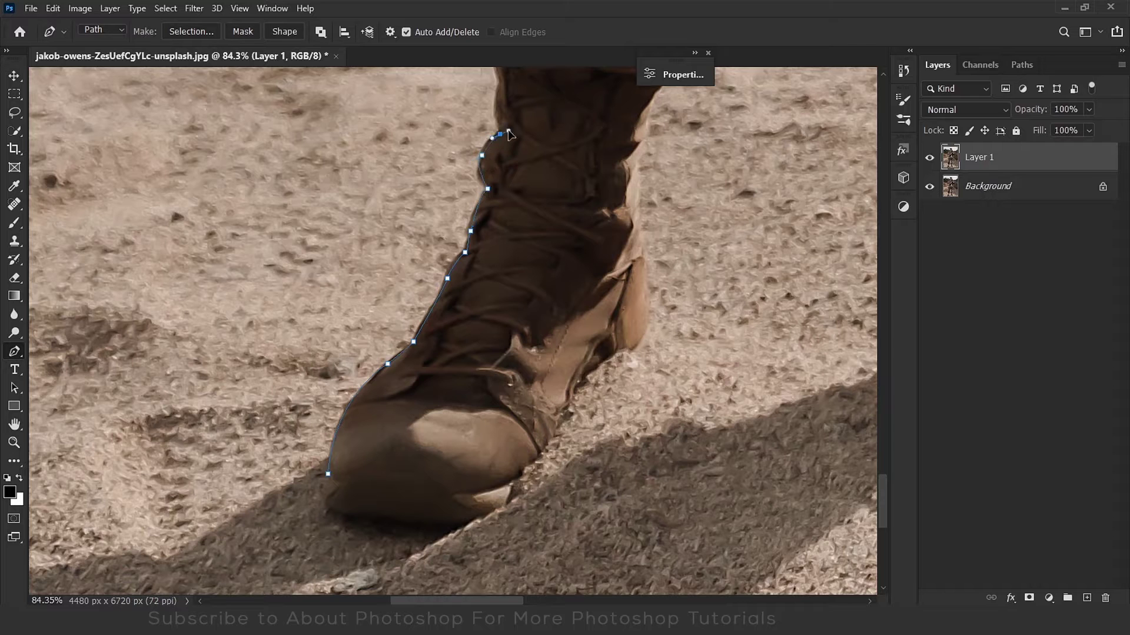
scroll(479, 179, up, 2)
drag(476, 167, 486, 163)
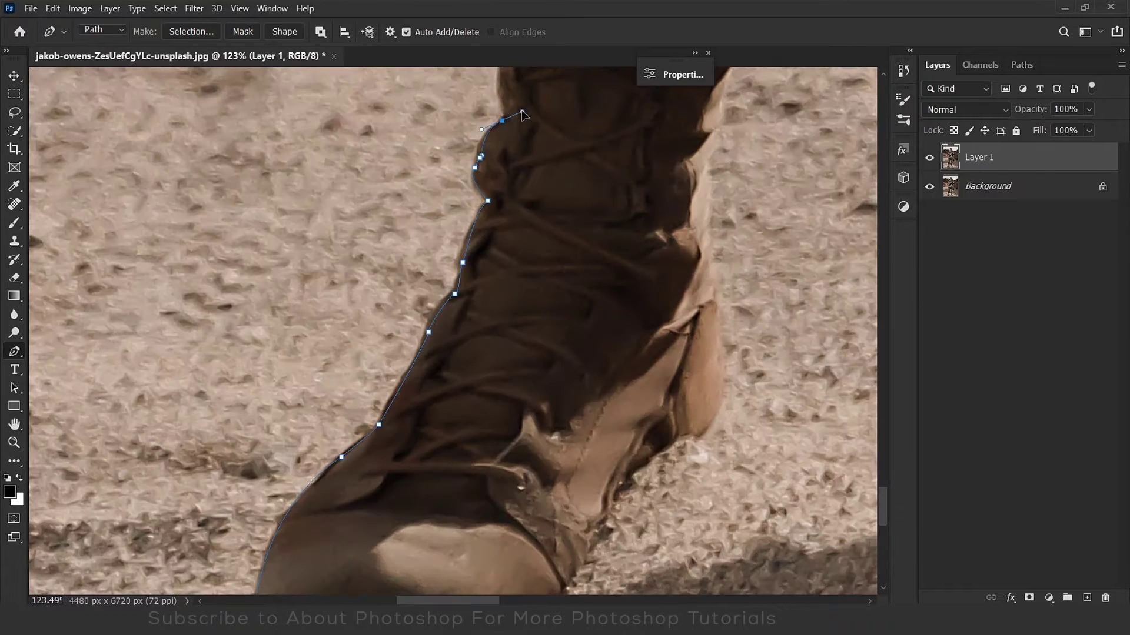
Extend the pen path along the boot's left edge and up the trouser leg.
scroll(510, 129, up, 5)
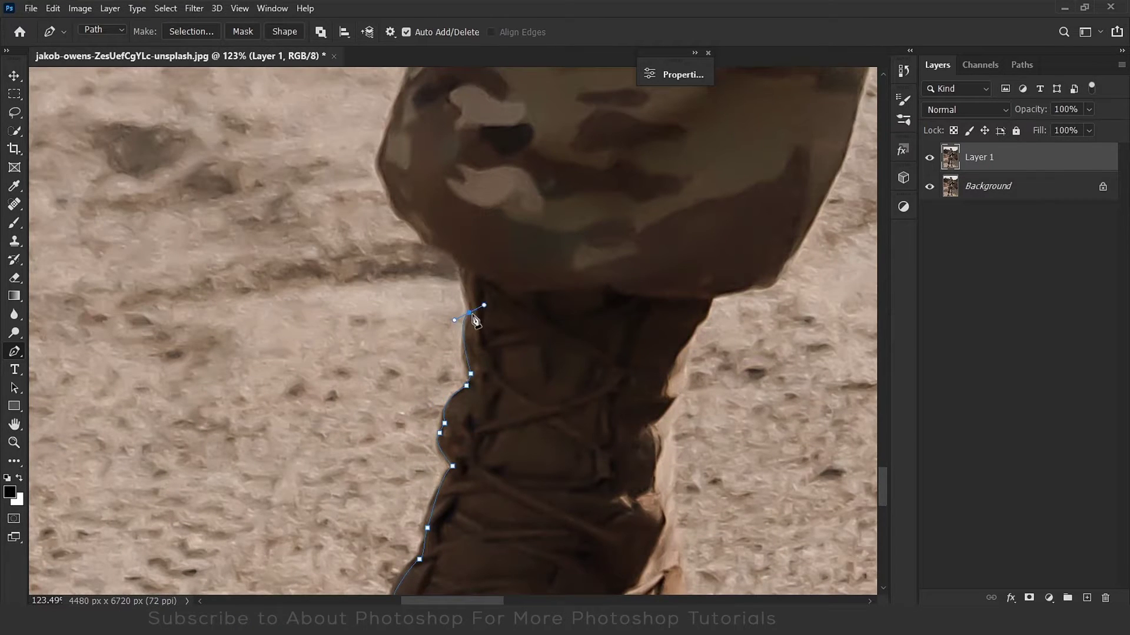
scroll(465, 280, up, 3)
click(481, 387)
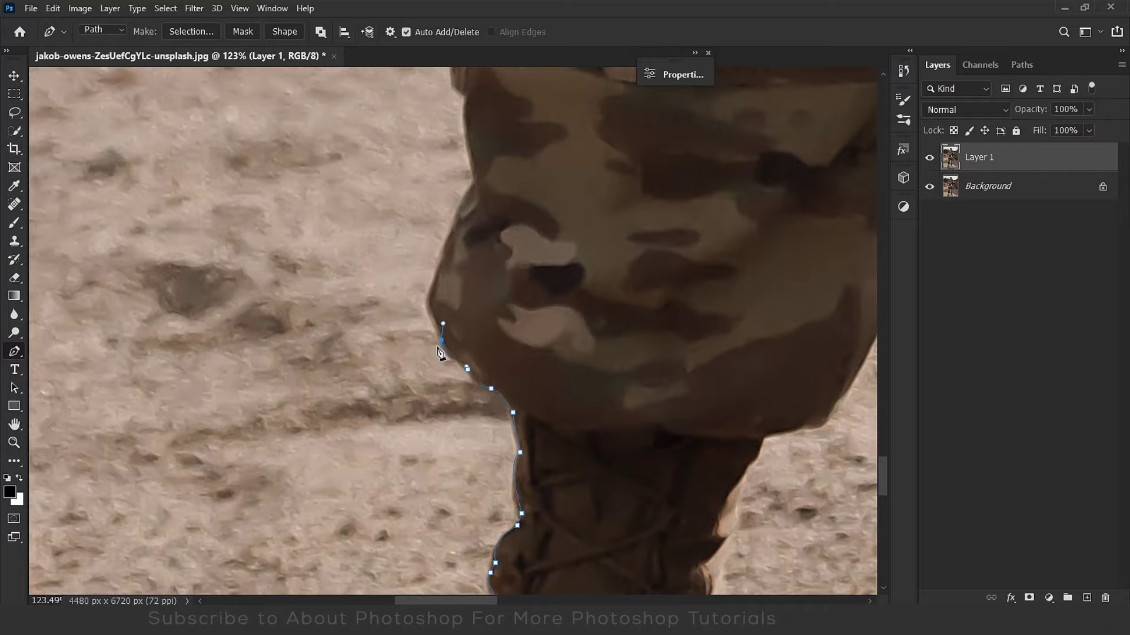
scroll(478, 193, up, 3)
click(476, 249)
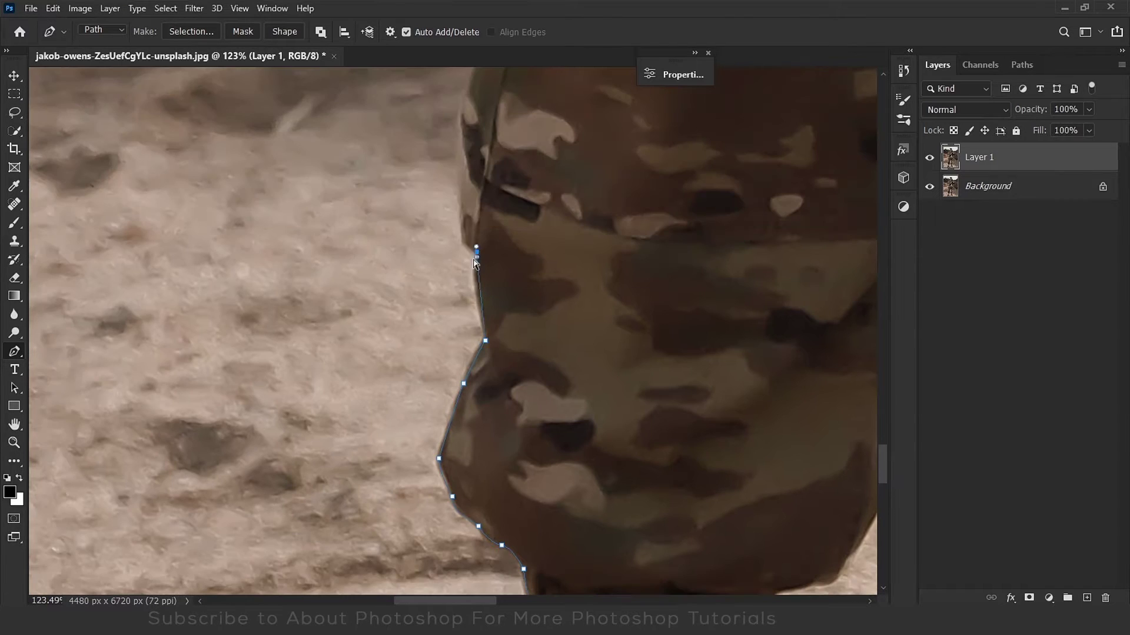
scroll(476, 288, up, 5)
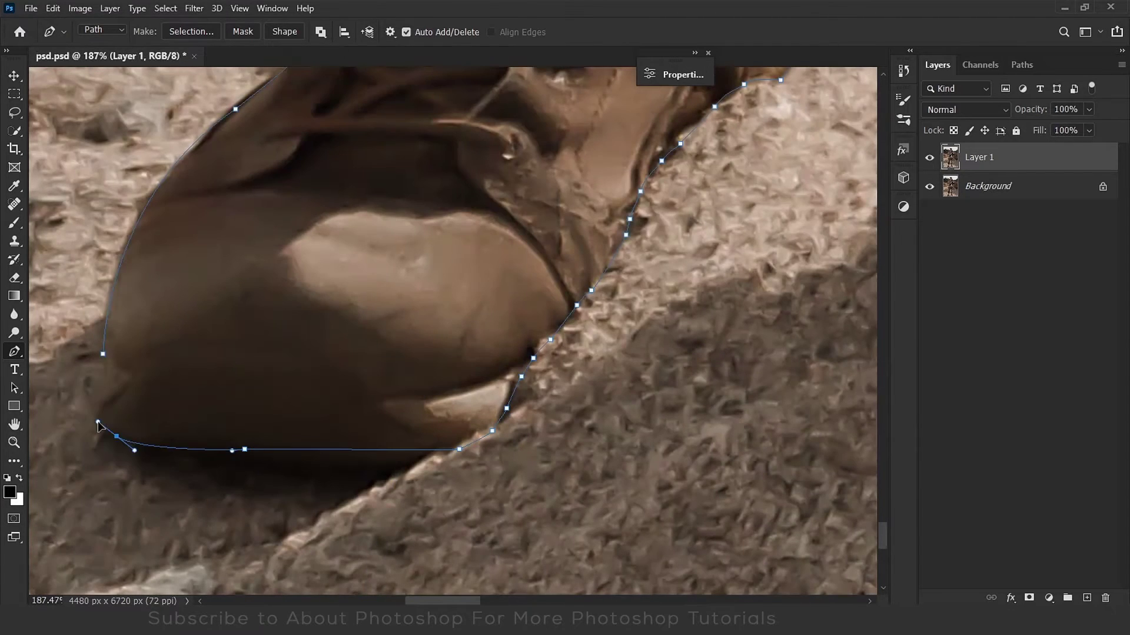
Turn the traced soldier path into a selection with no feathering.
key(ctrl+0)
right_click(549, 344)
click(574, 83)
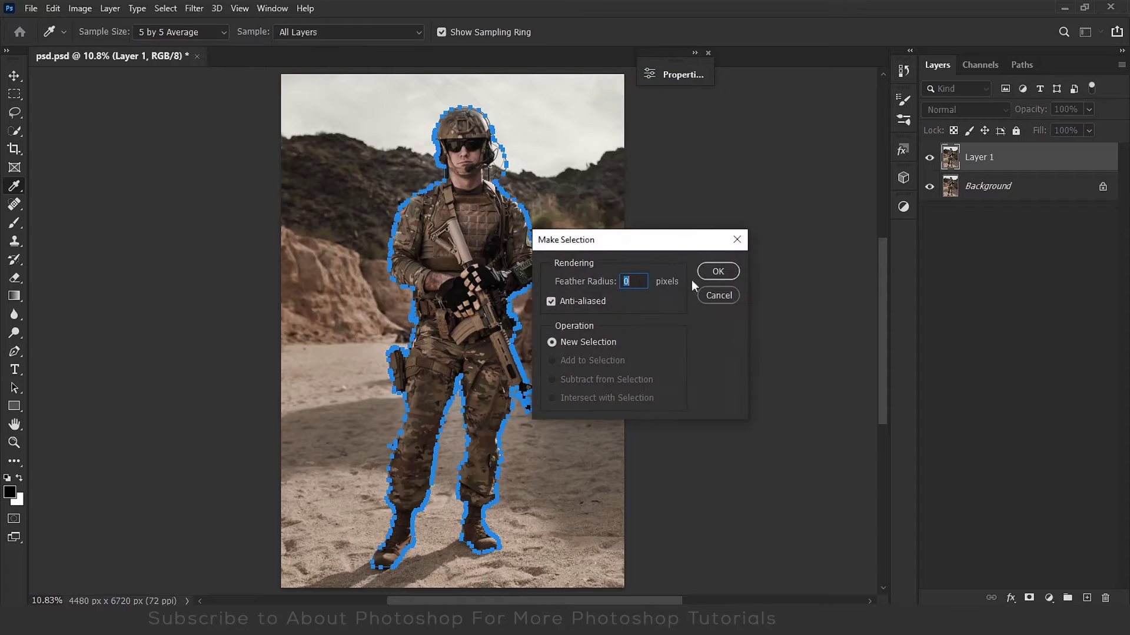
click(718, 274)
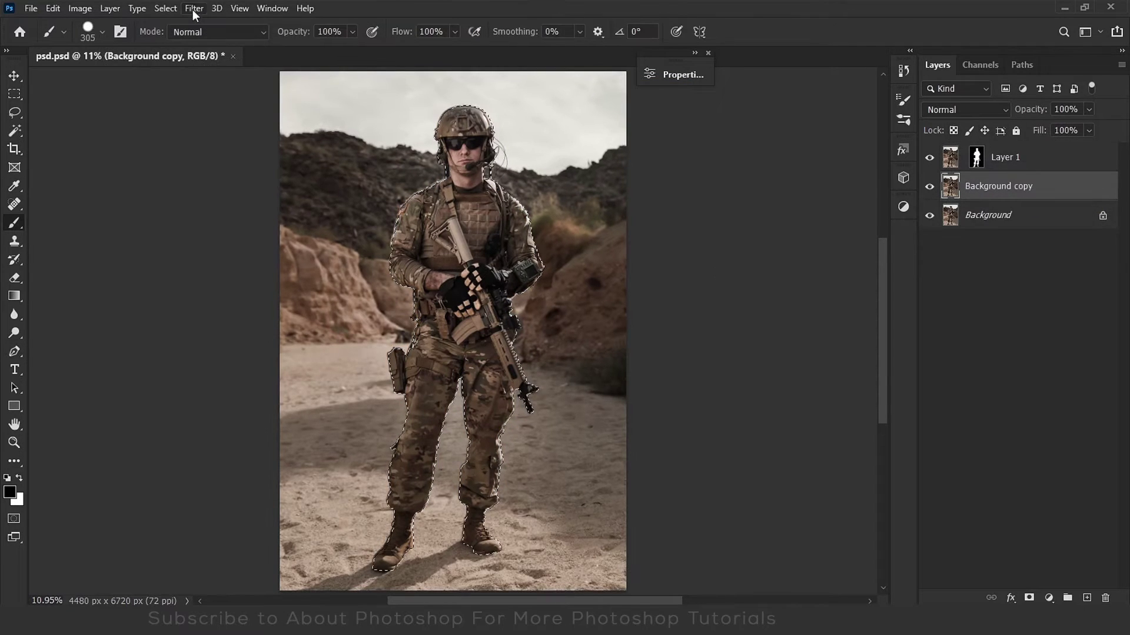
Expand the selection and Content-Aware Fill it to erase the soldier from the background.
click(165, 8)
click(312, 248)
click(632, 209)
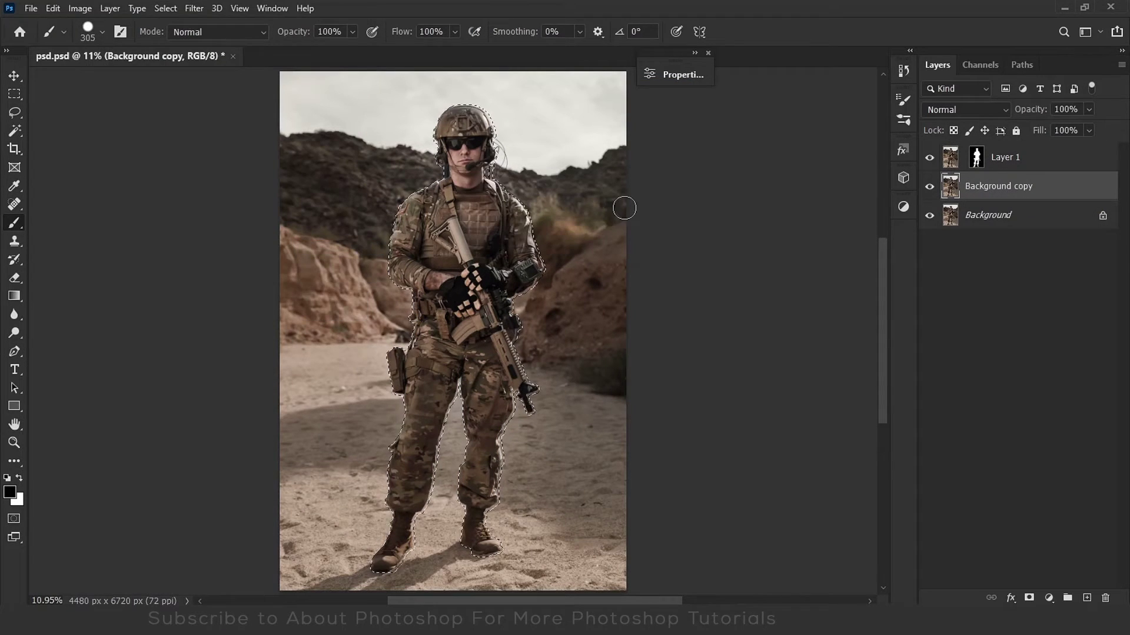
click(53, 8)
click(88, 256)
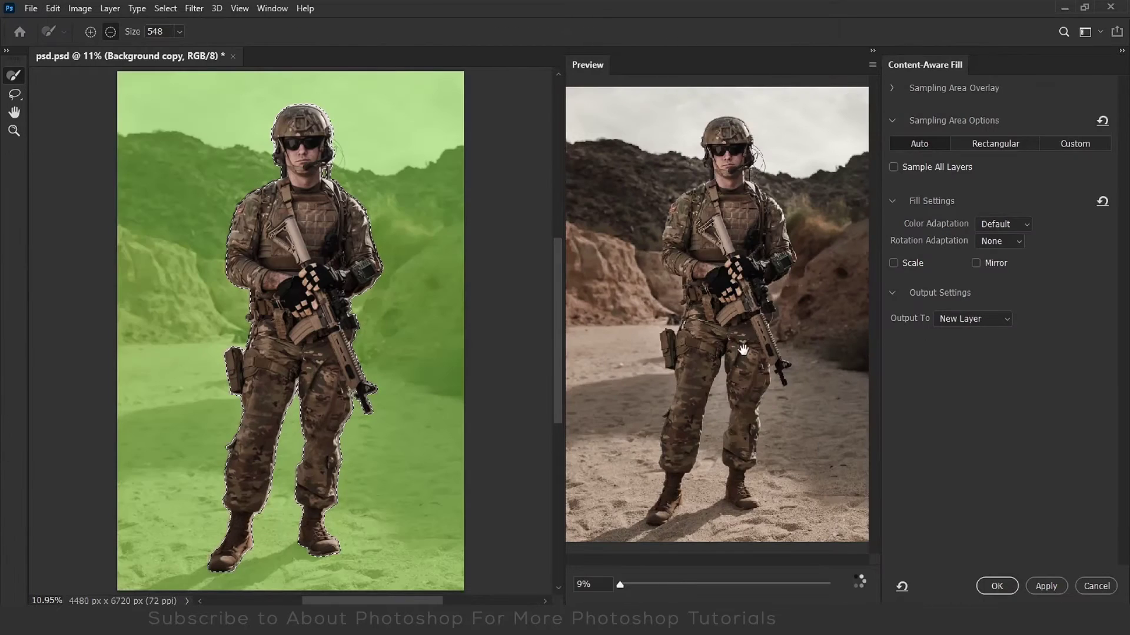
click(1000, 585)
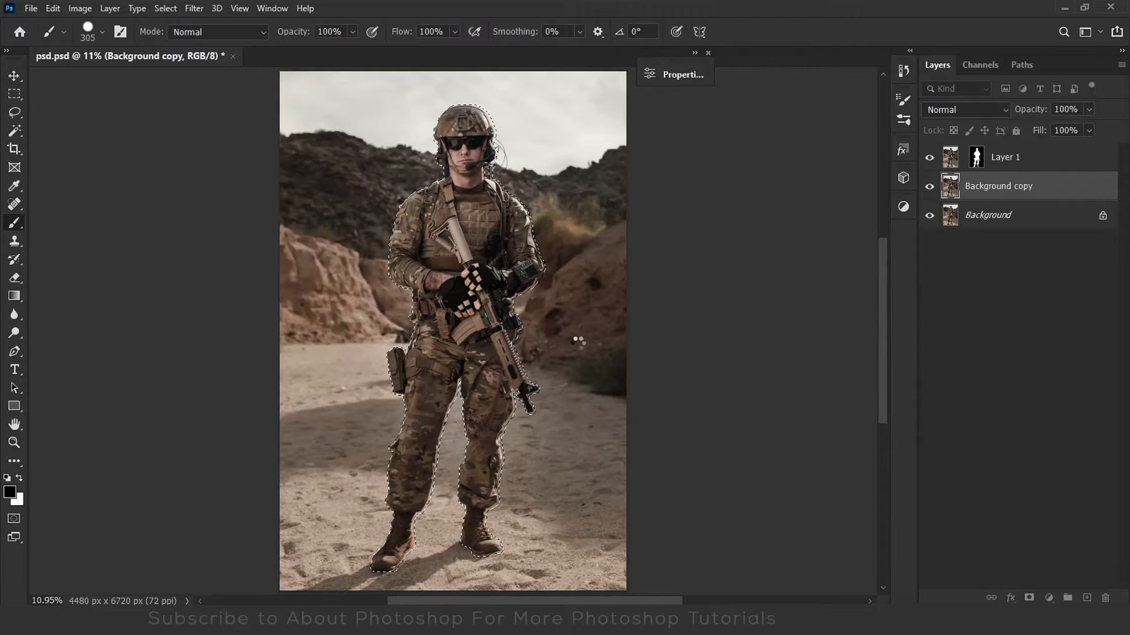
Check the fill, delete the unneeded background copy, and reselect the soldier layer.
click(929, 157)
click(998, 214)
key(Delete)
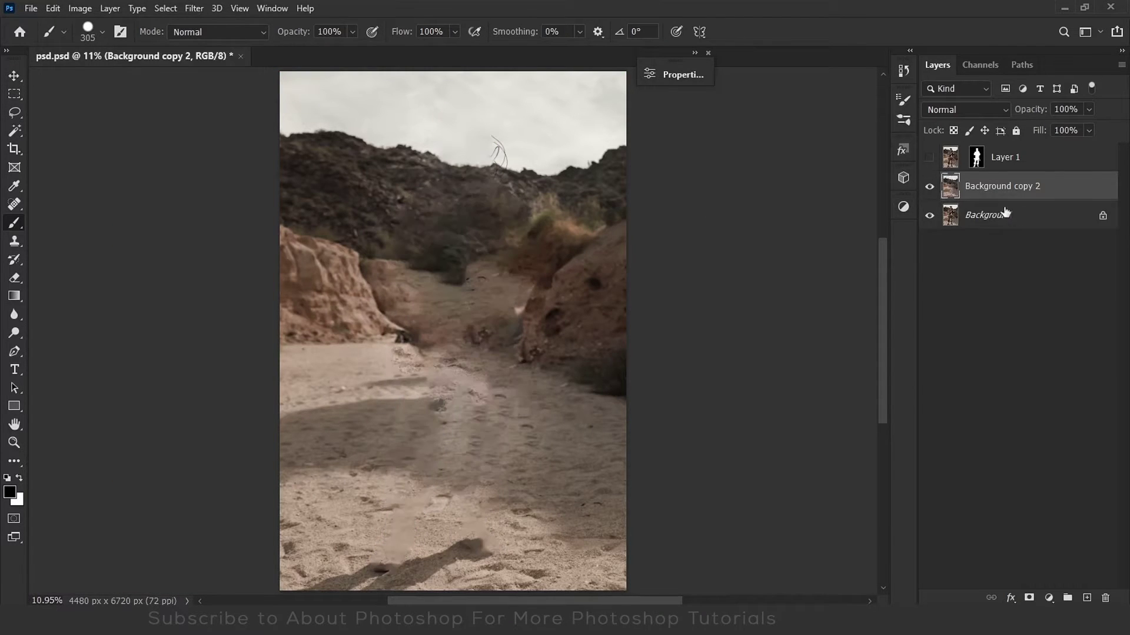
click(929, 157)
click(1005, 157)
Place the red-lit battlefield photo pexels-anna-kester-5352940 into the document.
scroll(507, 153, up, 5)
key(ctrl+0)
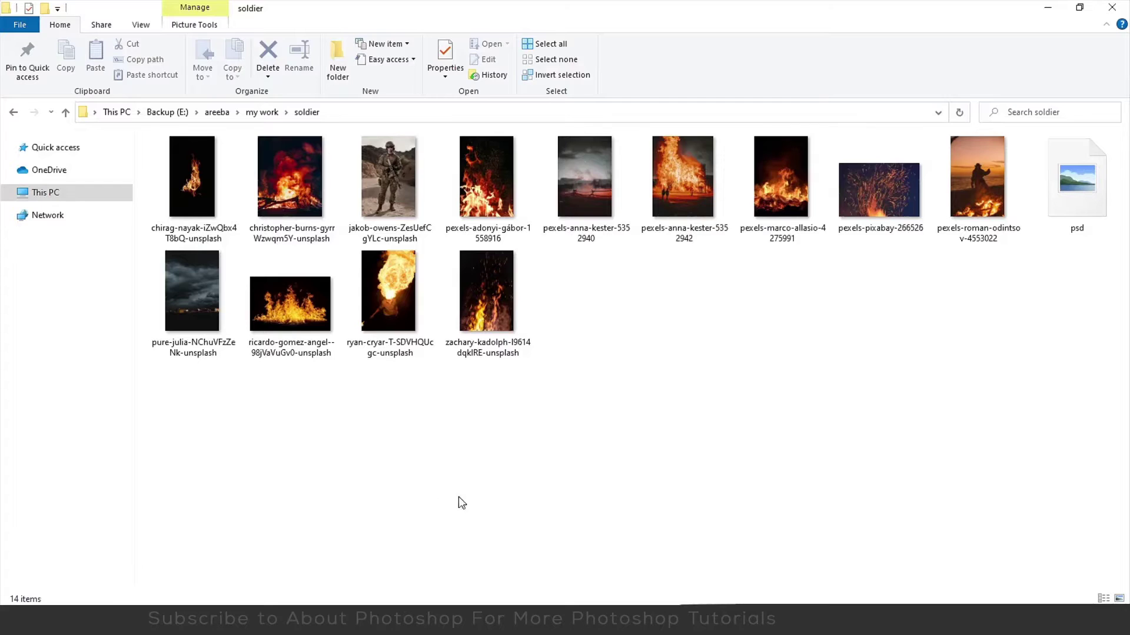
drag(585, 189, 408, 329)
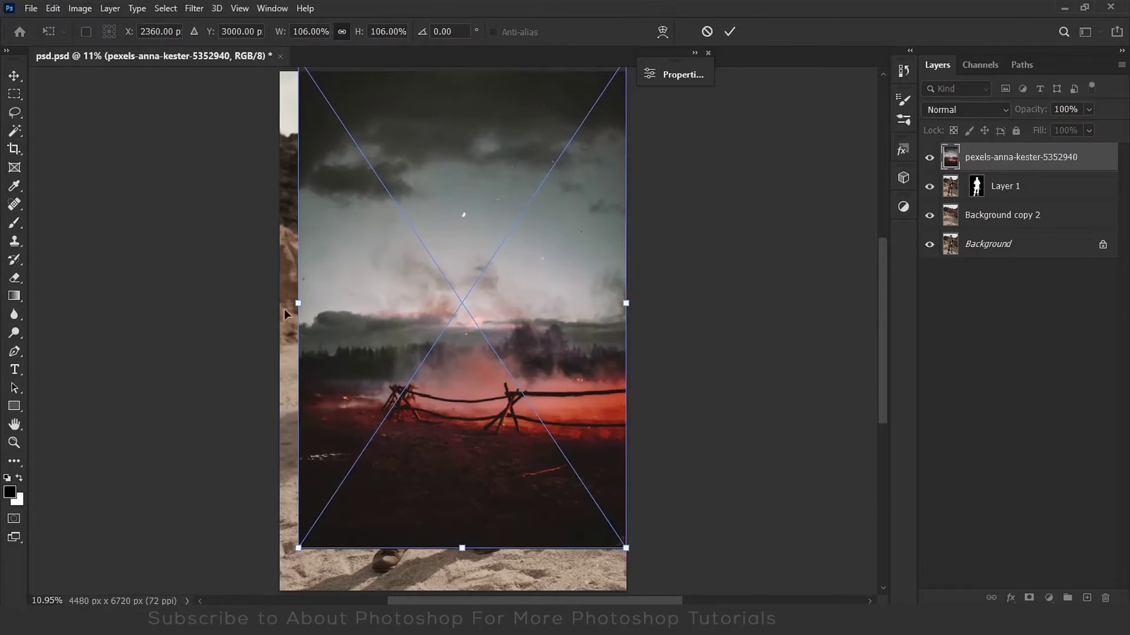
Mask the sky out of the filled background copy while keeping the ground edge.
key(Return)
click(929, 157)
click(988, 207)
click(1028, 598)
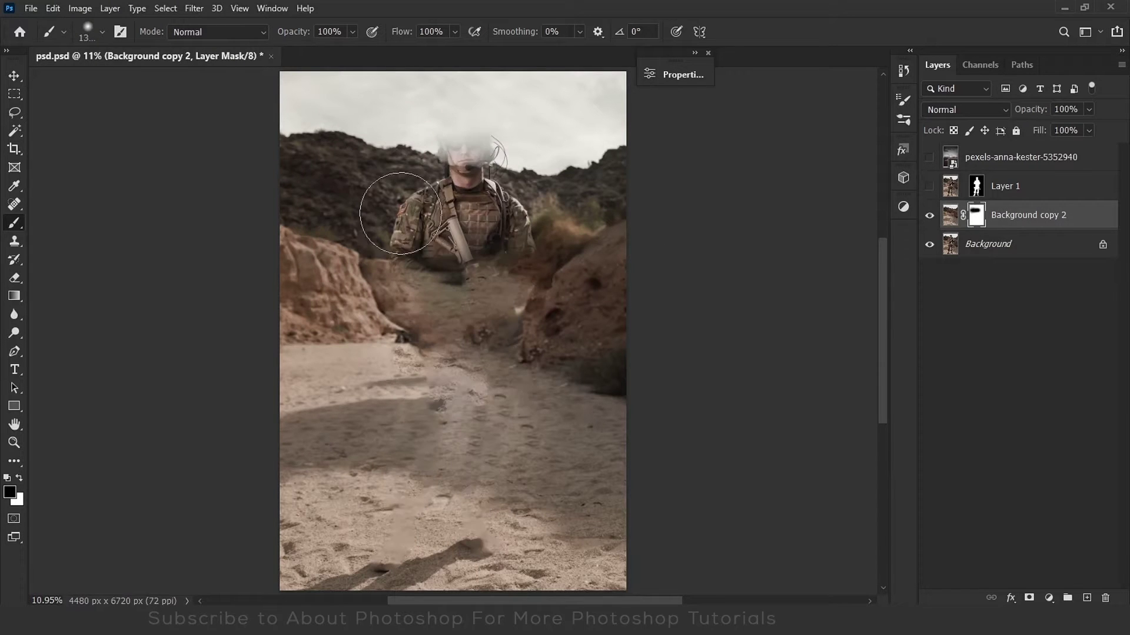
click(929, 244)
mouse_move(330, 118)
mouse_down()
mouse_move(400, 204)
mouse_move(353, 282)
mouse_up()
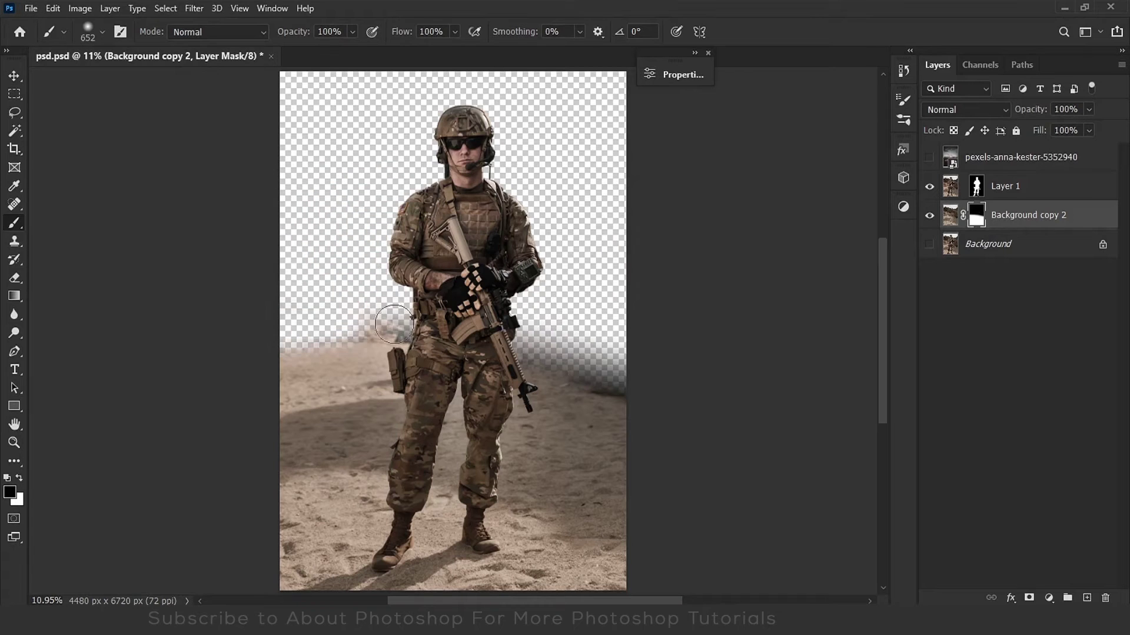
key(x)
mouse_move(530, 365)
mouse_down()
mouse_move(675, 348)
mouse_move(252, 361)
mouse_up()
Move the battlefield photo beneath Background copy 2 and enlarge it to fill the sky.
click(929, 156)
drag(1021, 157, 1021, 229)
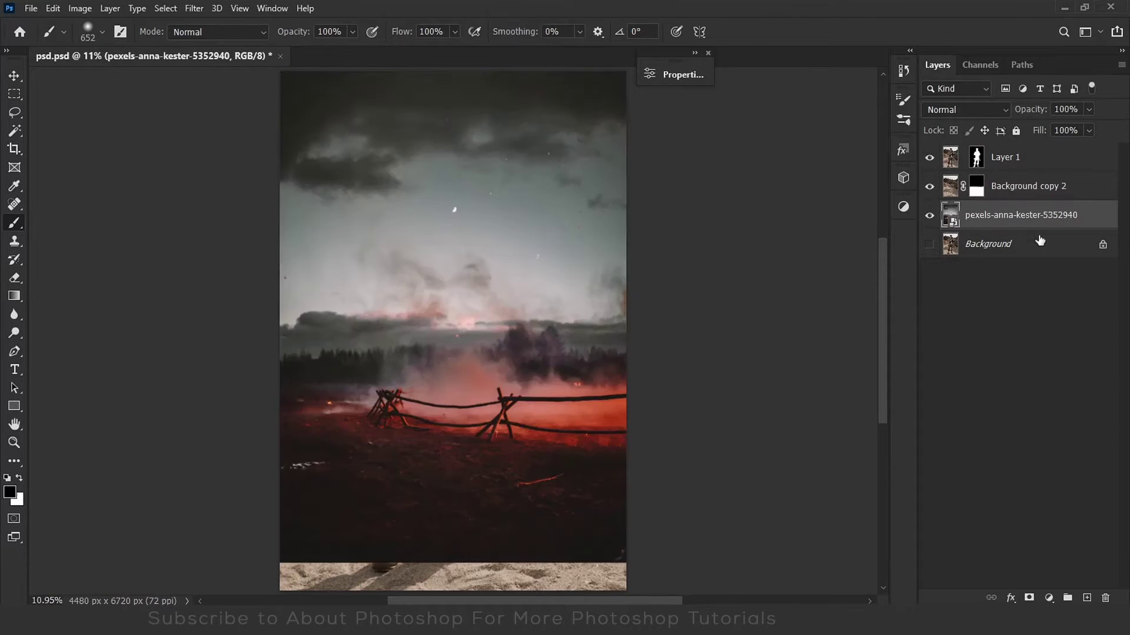
key(ctrl+t)
drag(538, 329, 544, 347)
key(Return)
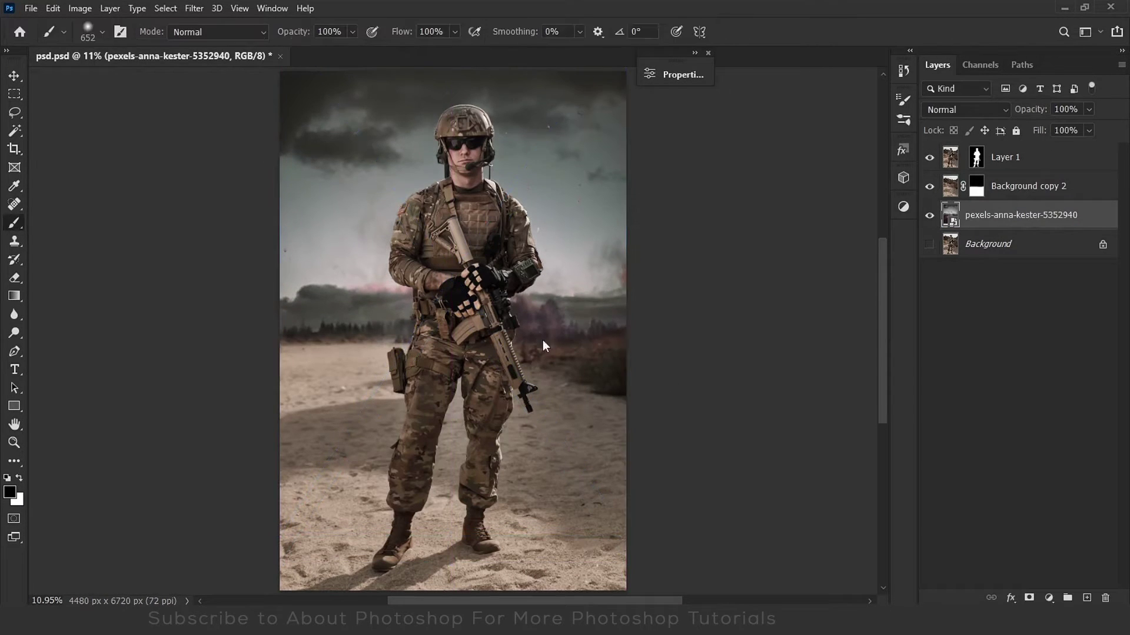
Add a clipped Color Balance layer with midtones Red +4 and Blue −7.
click(1048, 599)
click(684, 52)
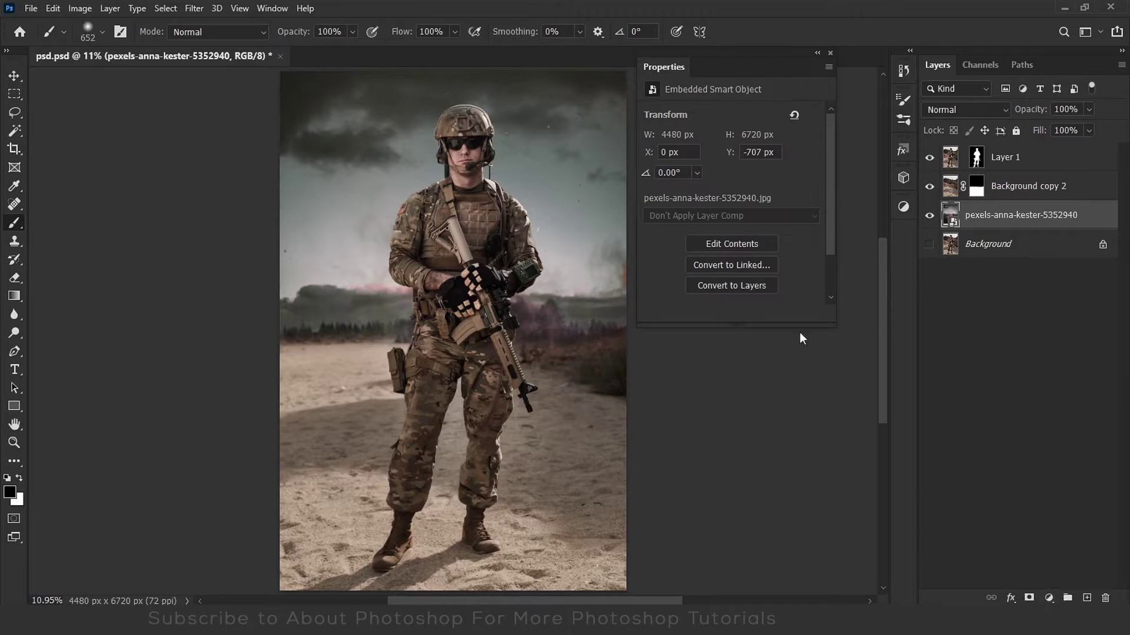
click(1048, 599)
click(1036, 469)
drag(715, 146, 717, 146)
drag(712, 197, 705, 198)
drag(711, 147, 715, 147)
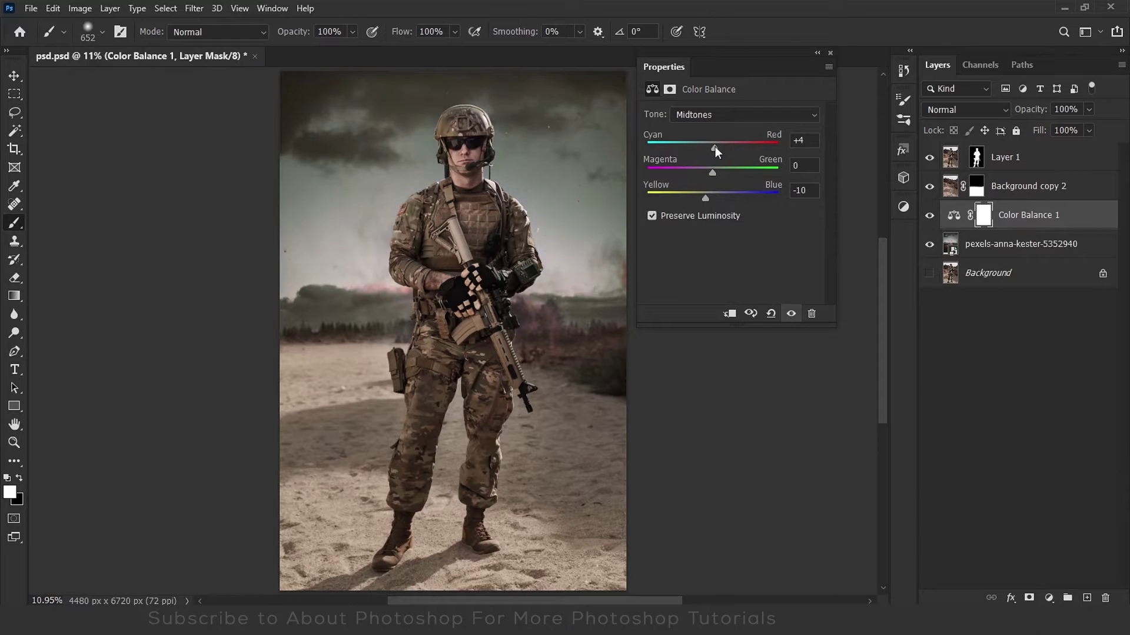
Tint the Color Balance shadows slightly blue, then return to midtones.
click(742, 114)
click(712, 128)
drag(712, 197, 709, 199)
click(712, 129)
click(817, 52)
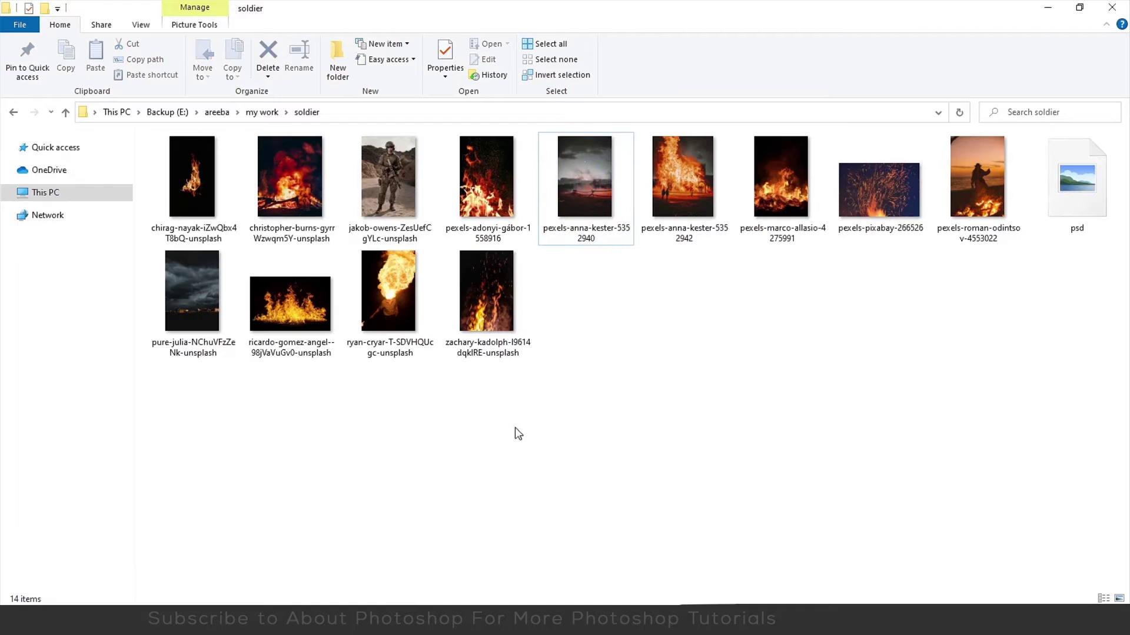
Place the fire photo enlarged across the scene and set it to Screen blend mode.
drag(295, 304, 415, 386)
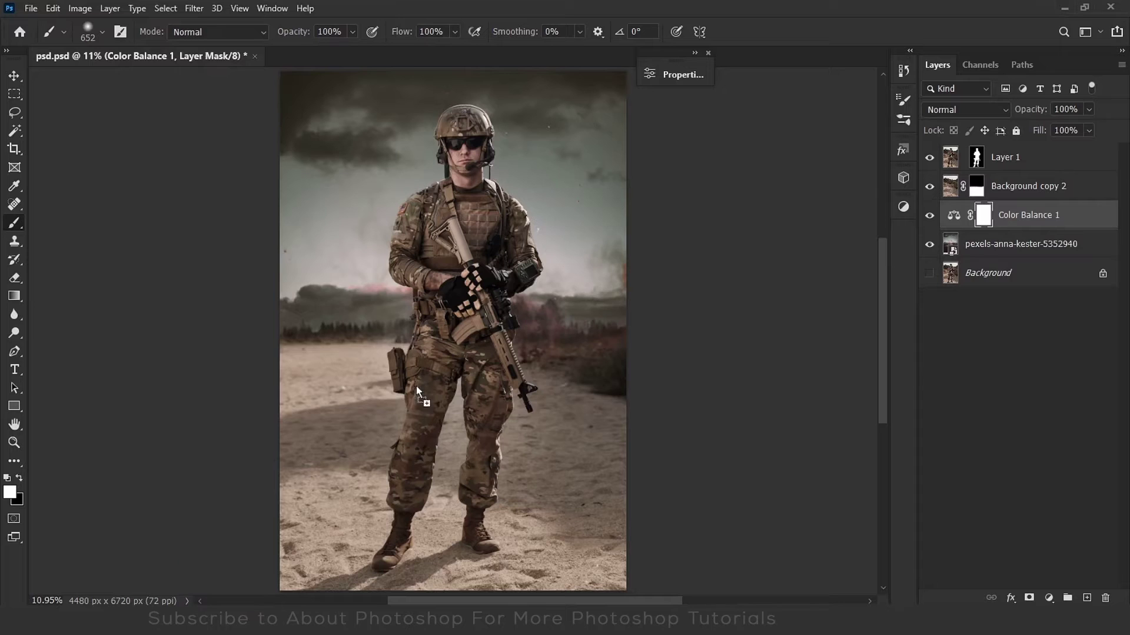
drag(626, 214, 630, 97)
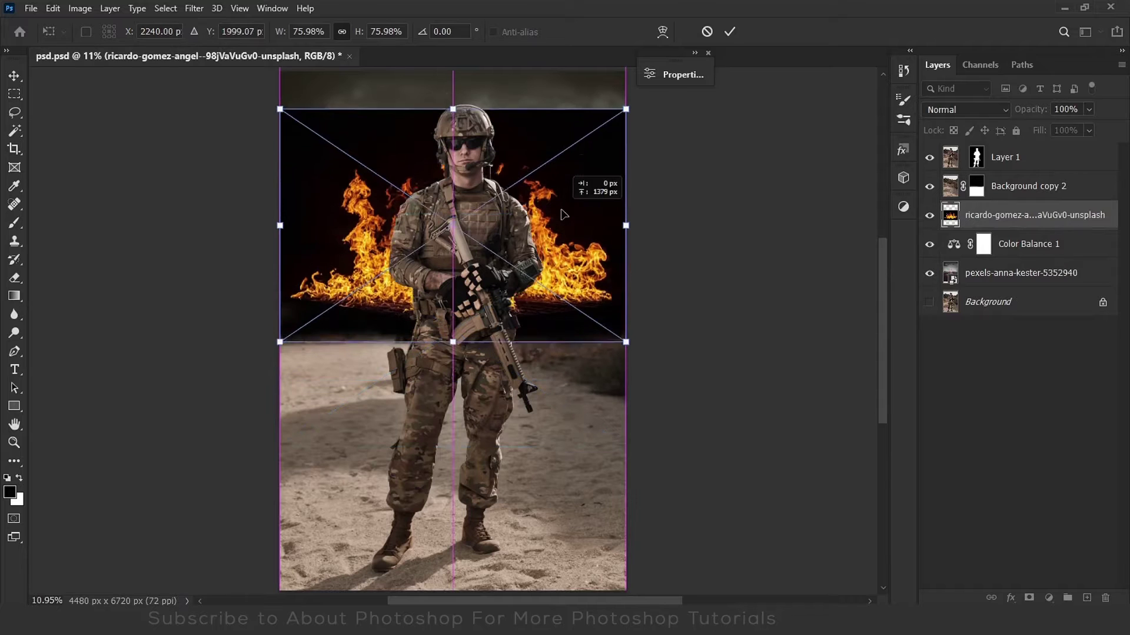
key(Return)
key(b)
click(965, 109)
click(974, 246)
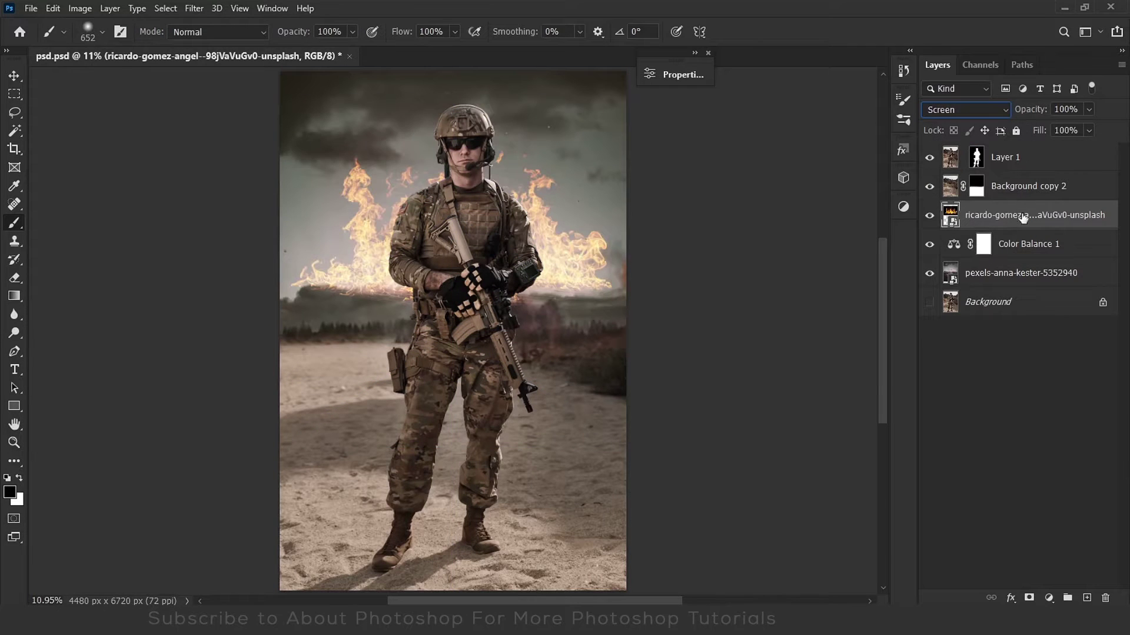
Move the fire layer below Color Balance 1 and lower it behind the soldier.
drag(1024, 217, 1025, 262)
key(ctrl+t)
drag(548, 177, 549, 279)
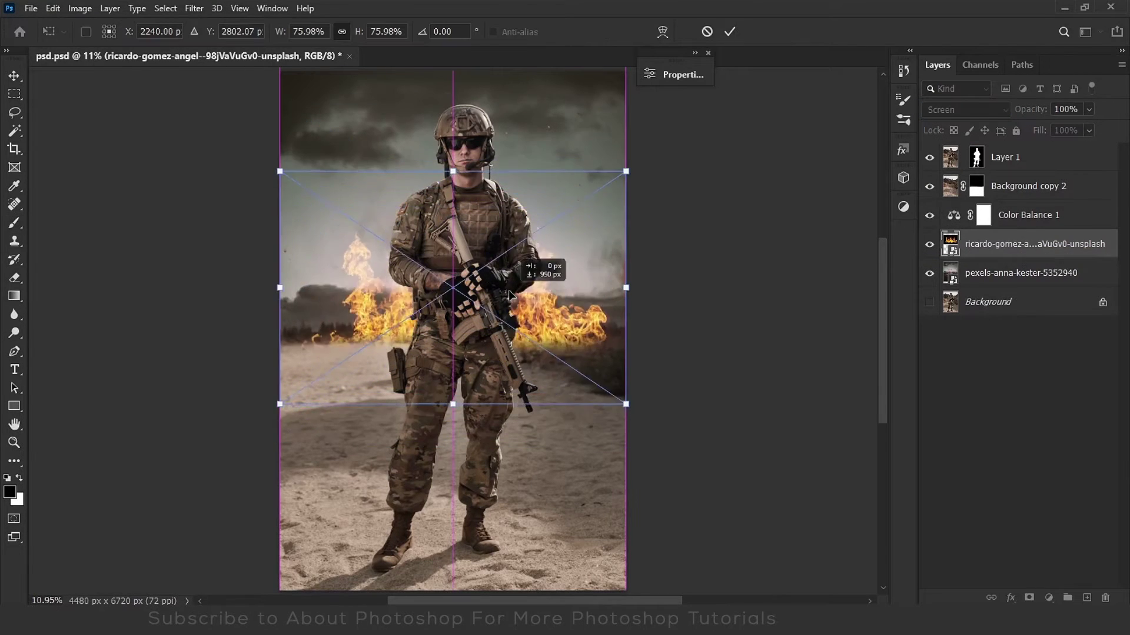
key(Return)
Raise the fire layer and scale it to about 37% behind the rifle on the right.
drag(1024, 244, 1036, 179)
key(ctrl+t)
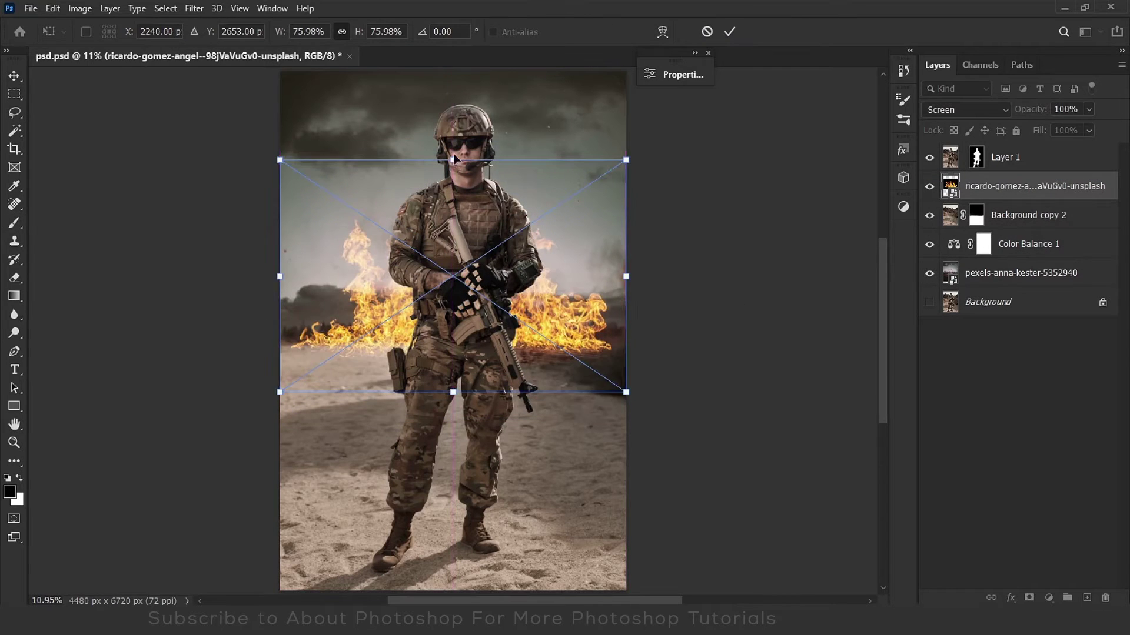
drag(626, 571, 401, 352)
drag(496, 344, 560, 347)
drag(409, 235, 465, 276)
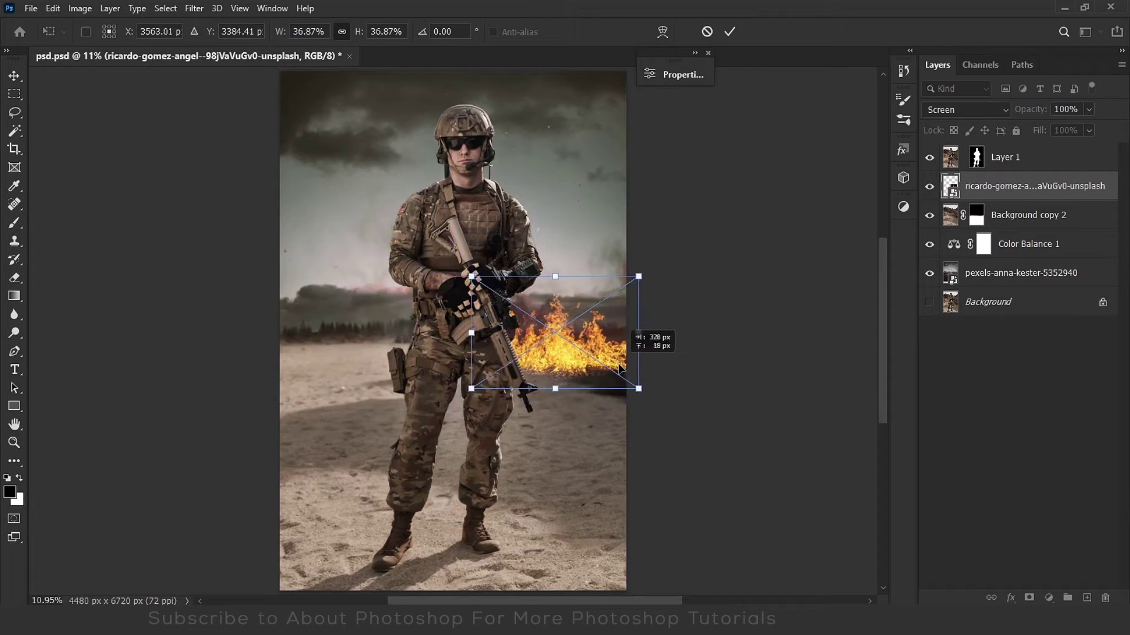
drag(600, 356, 620, 362)
scroll(588, 341, up, 5)
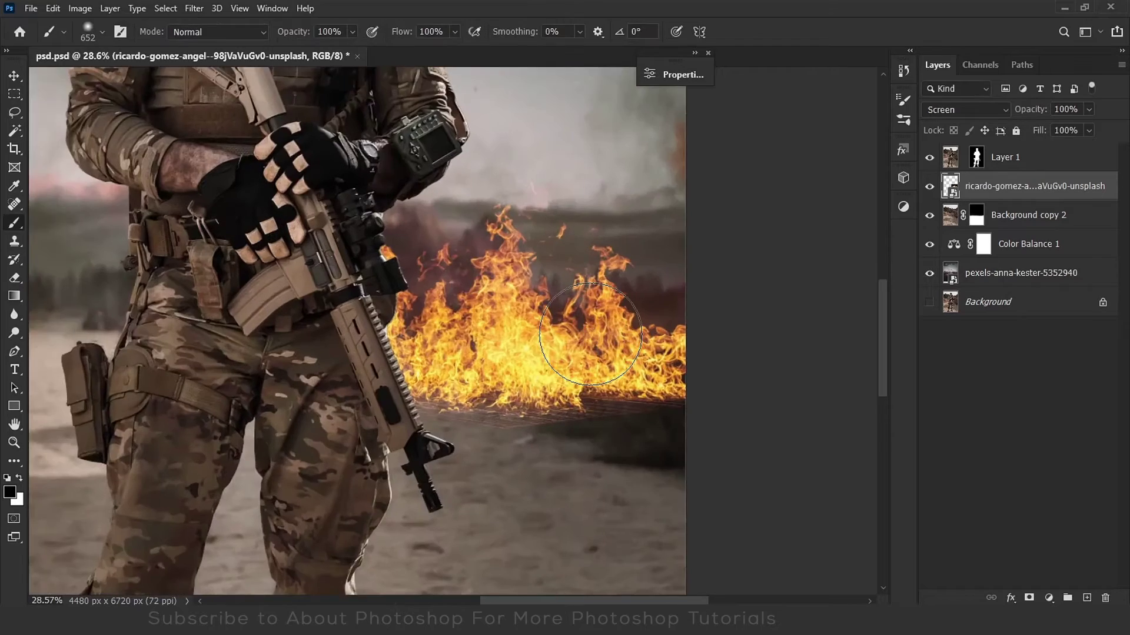
Apply a perspective transform widening the fire's far side.
right_click(588, 337)
click(612, 430)
drag(733, 463, 757, 454)
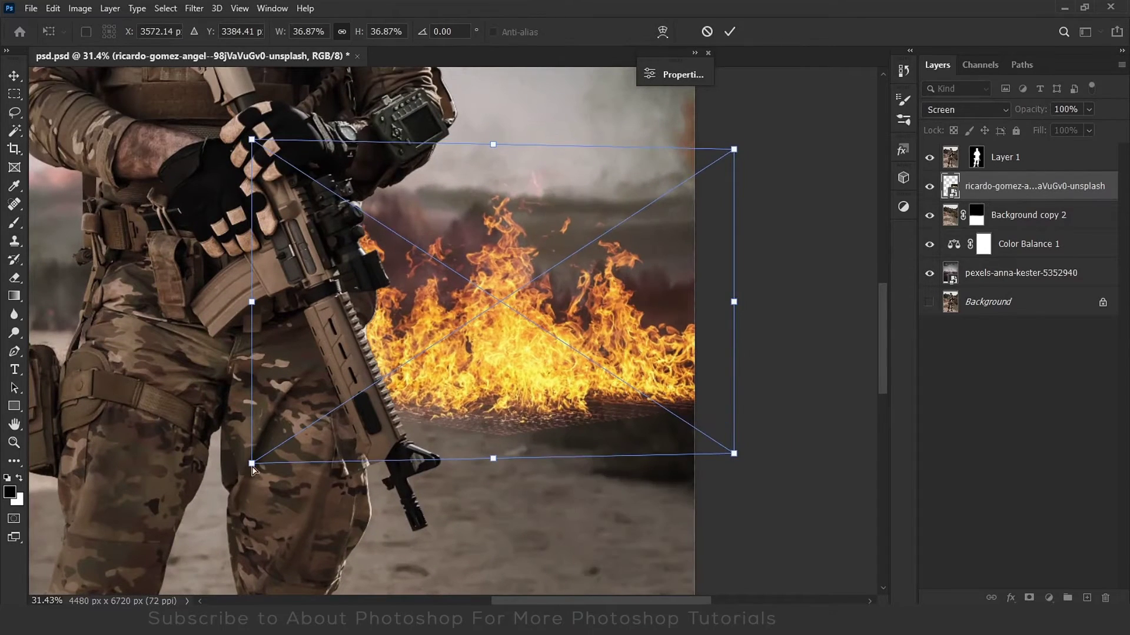
key(Return)
Mask the fire layer and fade its lower band into the sand with a large brush.
key(b)
click(1029, 598)
scroll(556, 447, up, 3)
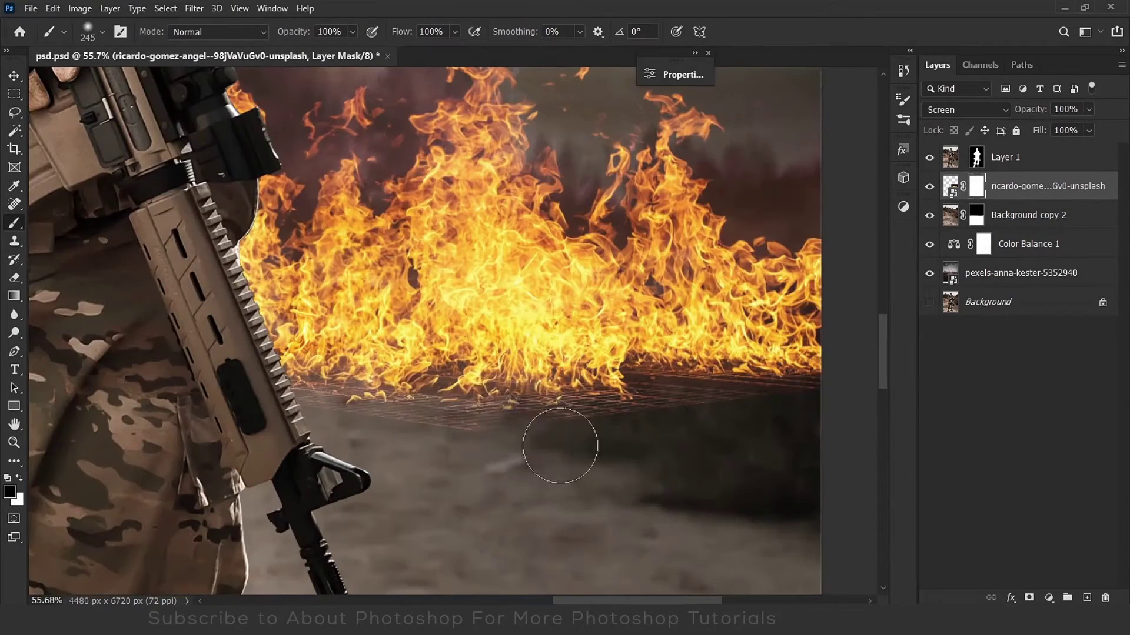
drag(638, 380, 288, 385)
scroll(265, 365, down, 5)
scroll(562, 327, up, 2)
scroll(563, 327, up, 2)
key(bracketright)
key(bracketright)
key(bracketright)
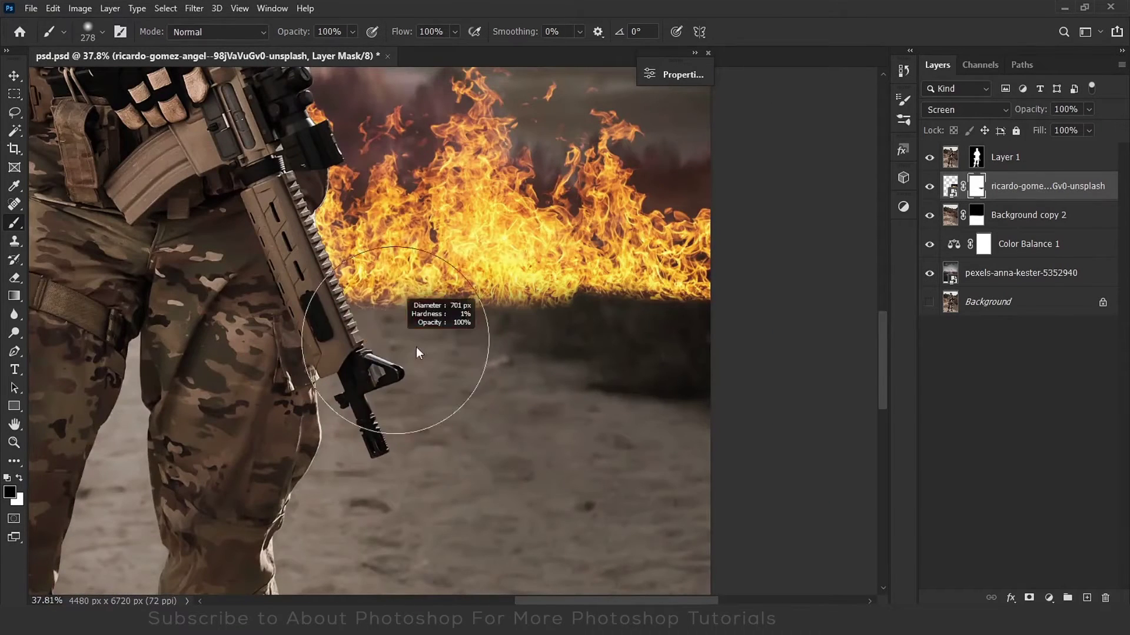
drag(416, 347, 769, 361)
key(ctrl+0)
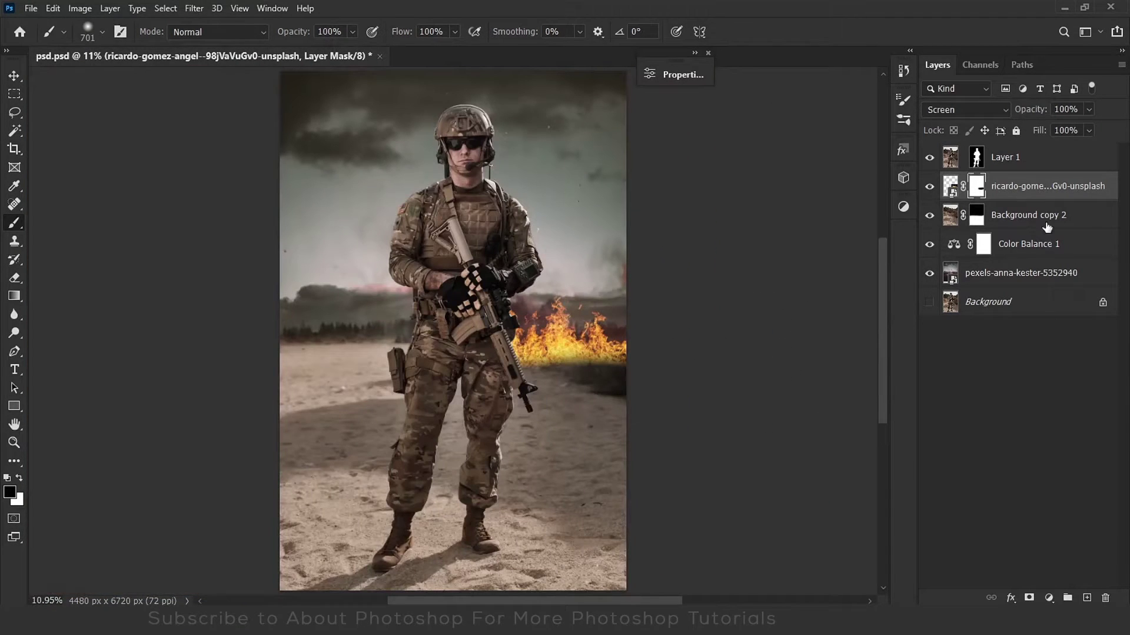
click(1046, 227)
click(1049, 598)
Add Exposure adjustments at -2.18 and -1.23, placing Exposure 2 above Color Balance 1.
click(1030, 434)
mouse_move(530, 153)
mouse_down()
mouse_move(503, 155)
mouse_move(516, 155)
mouse_up()
click(1021, 301)
click(1049, 598)
click(1059, 431)
click(610, 68)
drag(1021, 302, 1053, 263)
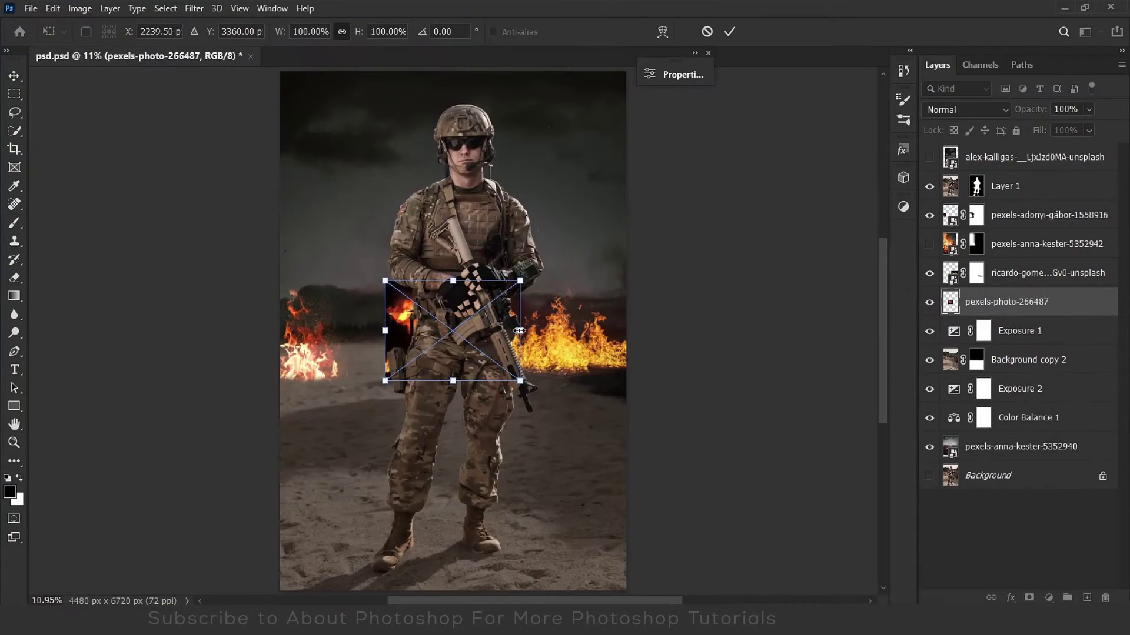
Enlarge the explosion photo, move it below Background copy 2, and clip Exposure 1 to Background copy 2.
drag(345, 247, 530, 259)
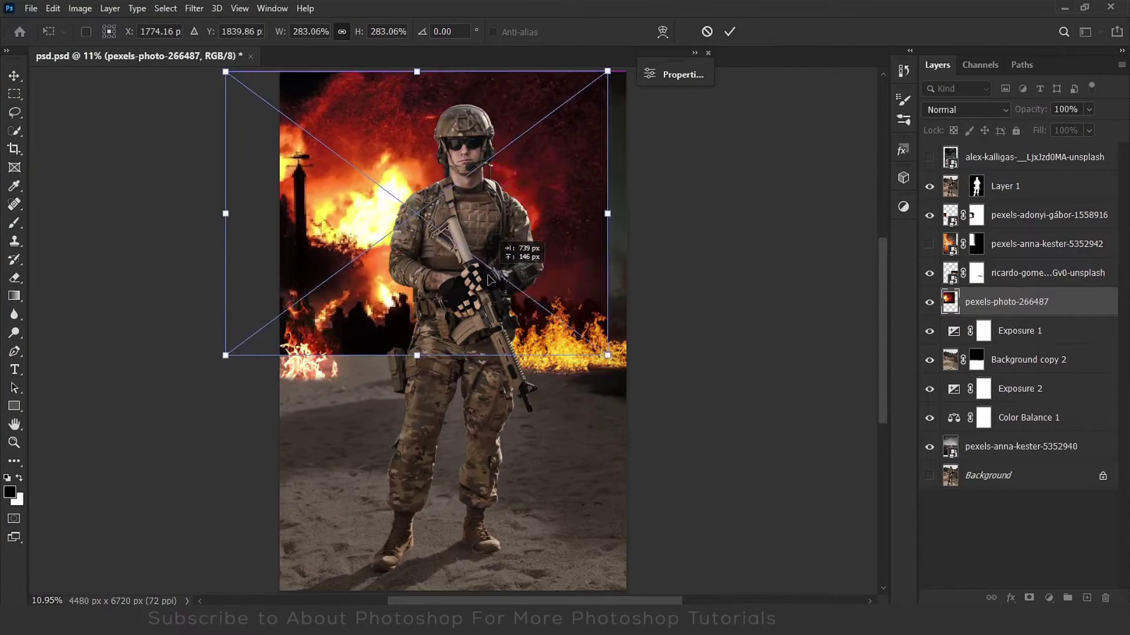
key(Return)
key(b)
mouse_move(1010, 301)
mouse_down()
mouse_move(1042, 347)
mouse_move(1037, 368)
mouse_up()
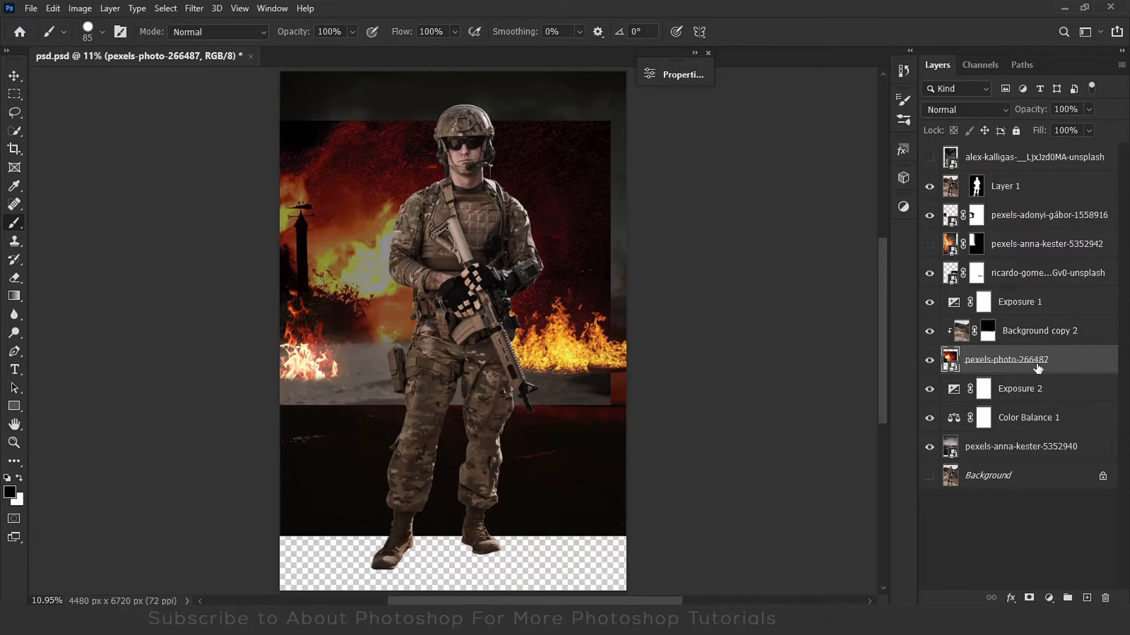
alt+click(1041, 320)
Stretch the explosion photo to fill the canvas, keeping it at full opacity.
key(ctrl+t)
mouse_move(530, 306)
mouse_down()
mouse_move(451, 374)
mouse_move(452, 340)
mouse_up()
key(Return)
key(b)
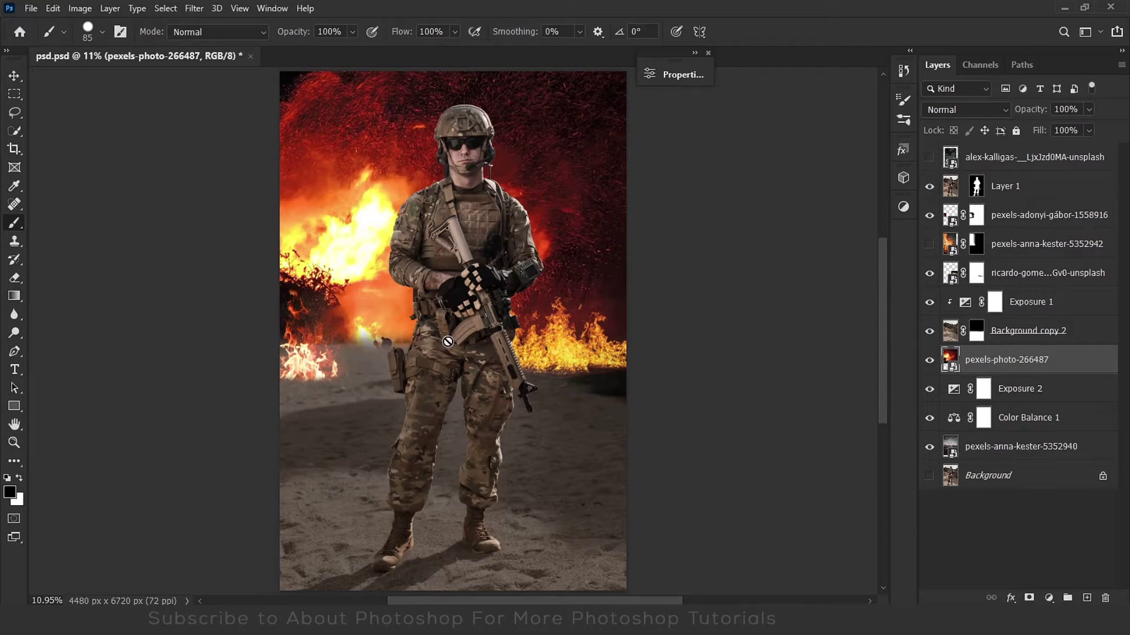
drag(1037, 109, 1011, 161)
key(ctrl+z)
Invert the explosion mask and paint fire back in at the upper left.
key(ctrl+i)
key(x)
mouse_move(330, 294)
mouse_down()
mouse_move(306, 276)
mouse_move(326, 237)
mouse_up()
mouse_move(447, 176)
mouse_down()
mouse_move(505, 202)
mouse_move(453, 283)
mouse_move(496, 324)
mouse_up()
Enlarge the explosion up-left and reveal fire across the top and sparks right of the soldier.
key(ctrl+t)
drag(182, 89, 147, 71)
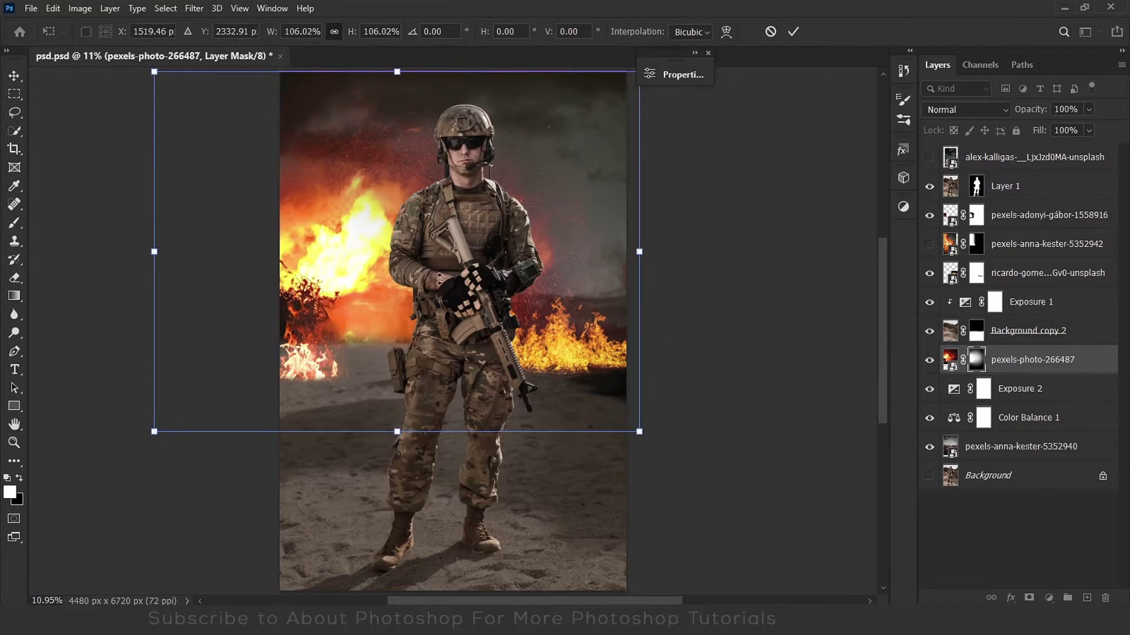
key(Return)
key(b)
drag(329, 118, 447, 153)
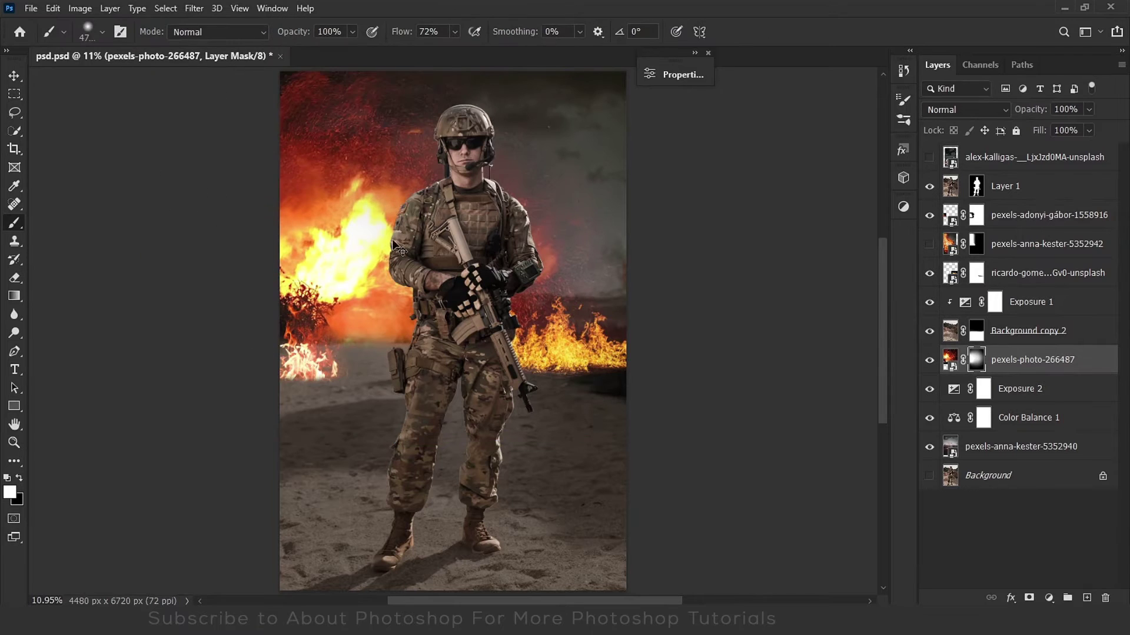
mouse_move(534, 375)
mouse_down()
mouse_move(517, 404)
mouse_move(508, 391)
mouse_up()
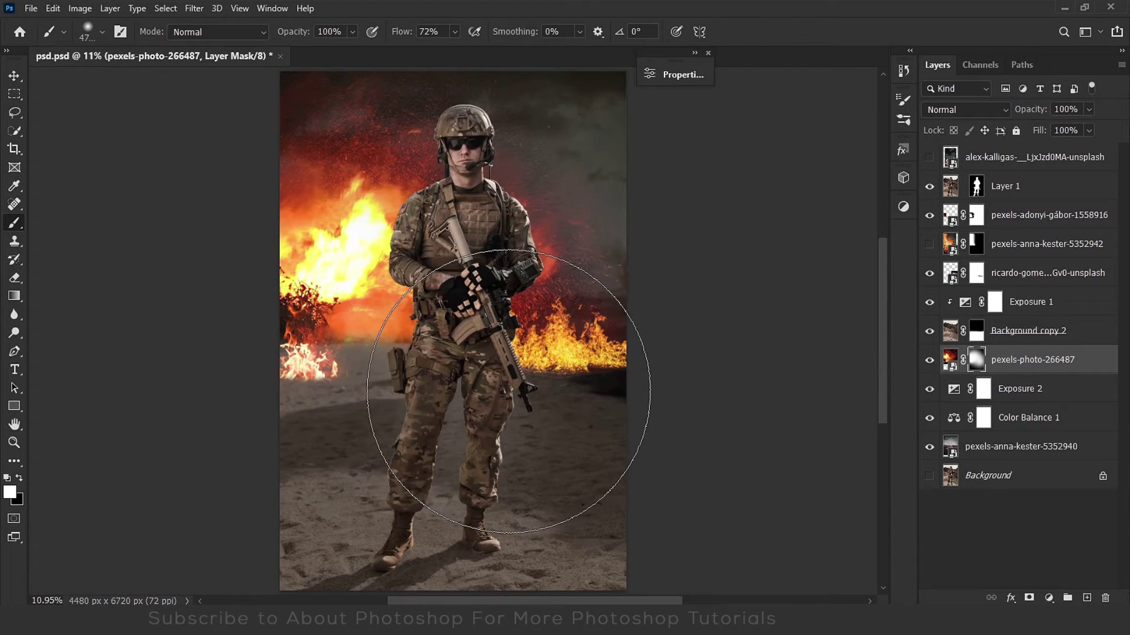
Add a clipped Color Balance above Exposure 1 with midtones pushed toward red and yellow.
click(1029, 331)
click(1028, 302)
click(1048, 598)
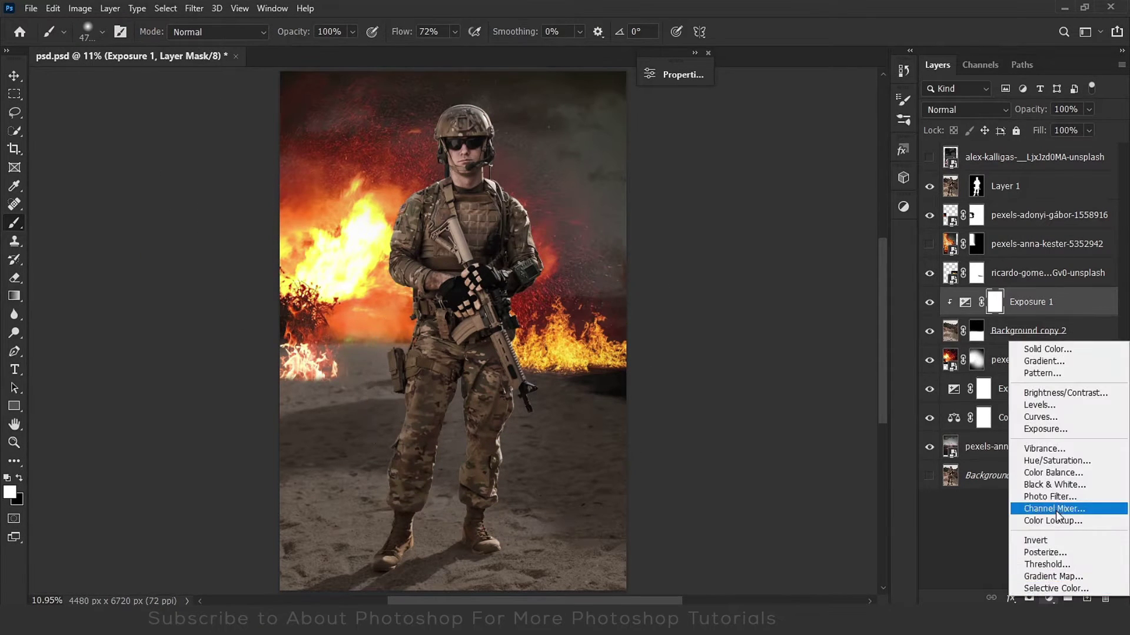
click(1033, 505)
drag(553, 62, 726, 77)
drag(706, 155, 719, 155)
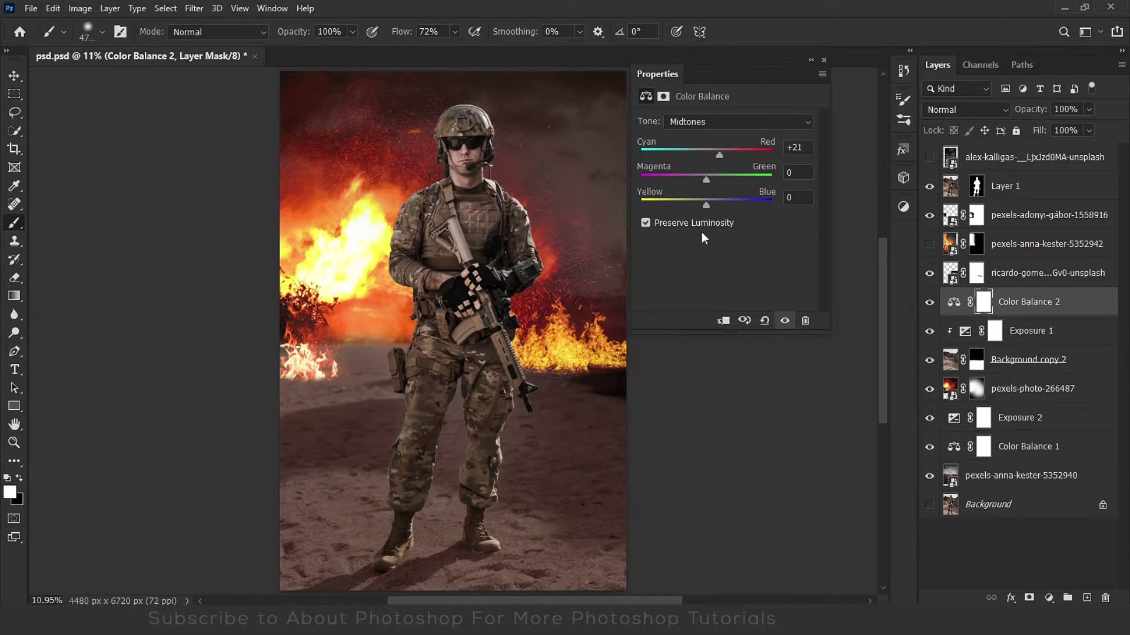
drag(706, 205, 698, 205)
click(723, 320)
Shift the Color Balance shadows and highlights toward red and yellow.
click(735, 121)
click(706, 109)
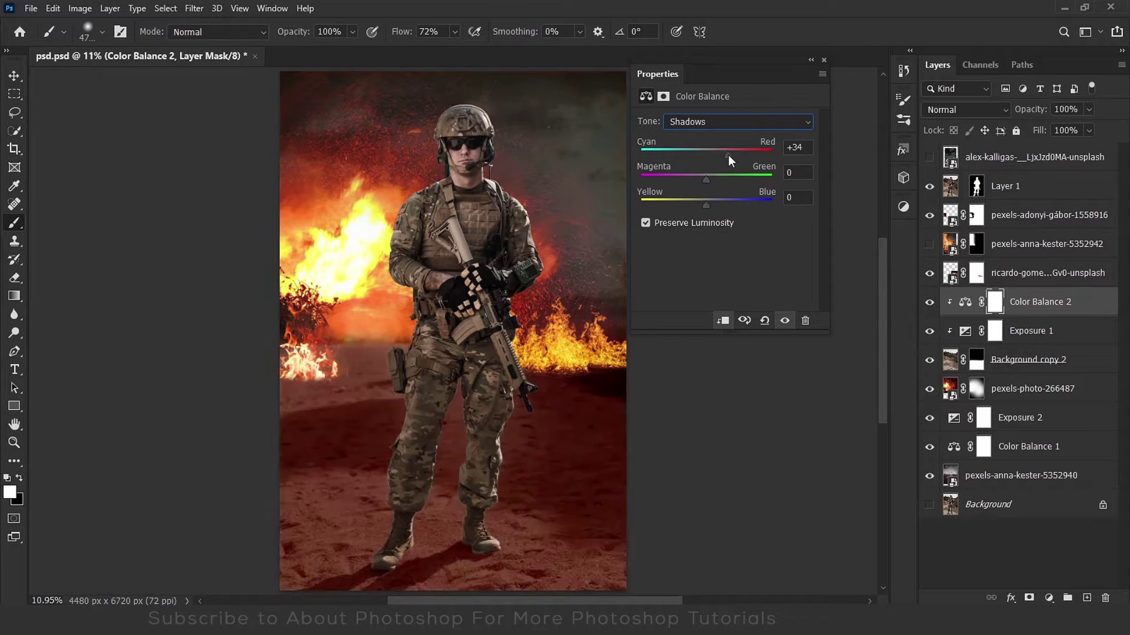
drag(729, 155, 715, 154)
drag(706, 205, 696, 205)
click(736, 121)
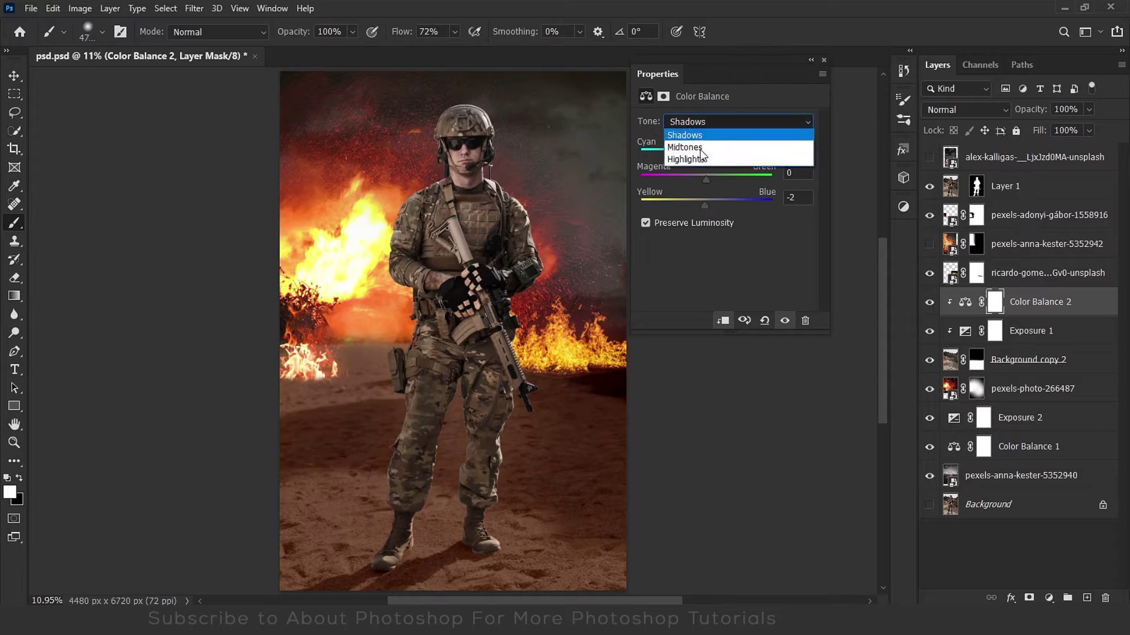
click(689, 156)
drag(706, 155, 711, 155)
drag(706, 205, 698, 205)
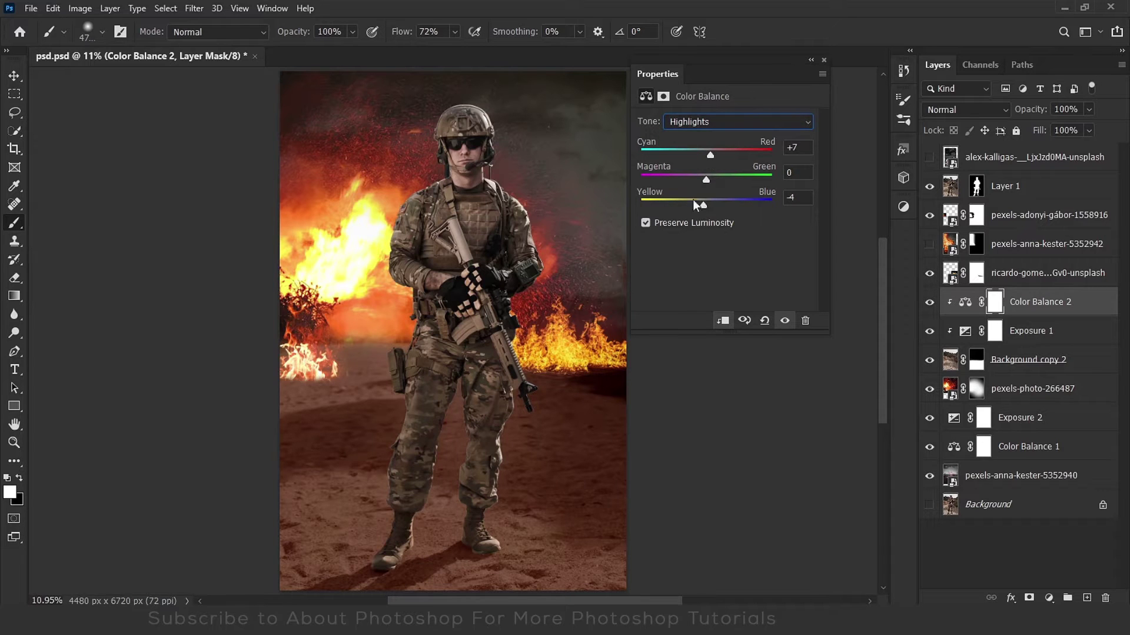
click(810, 60)
Select the Background copy 2 mask with swapped colours and a much larger brush.
scroll(390, 275, up, 2)
scroll(390, 275, up, 2)
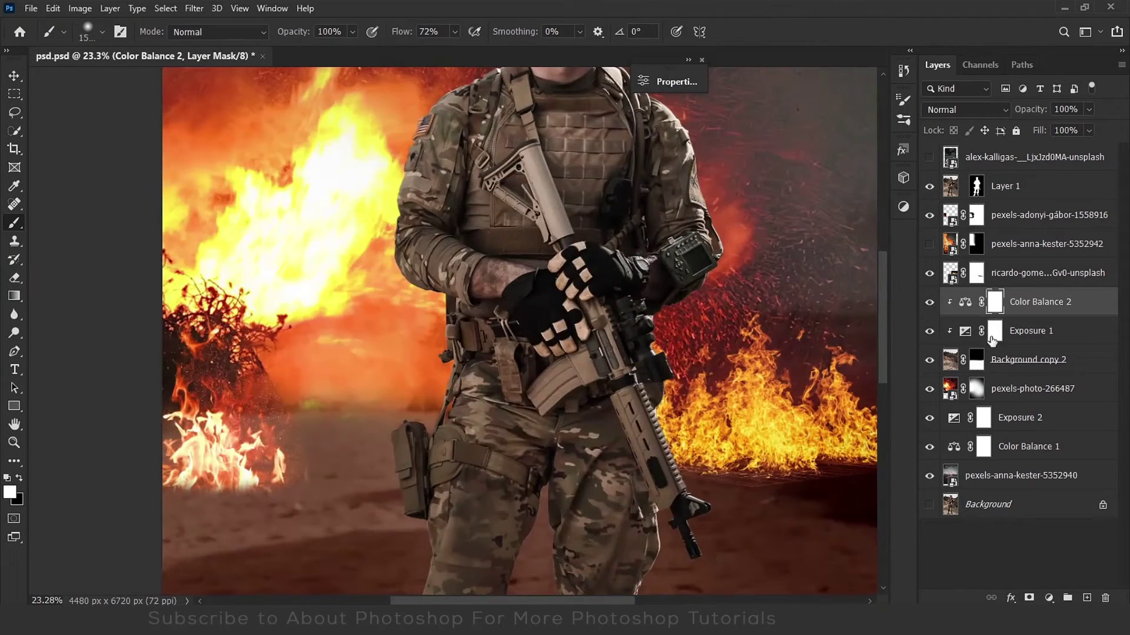
click(977, 360)
key(x)
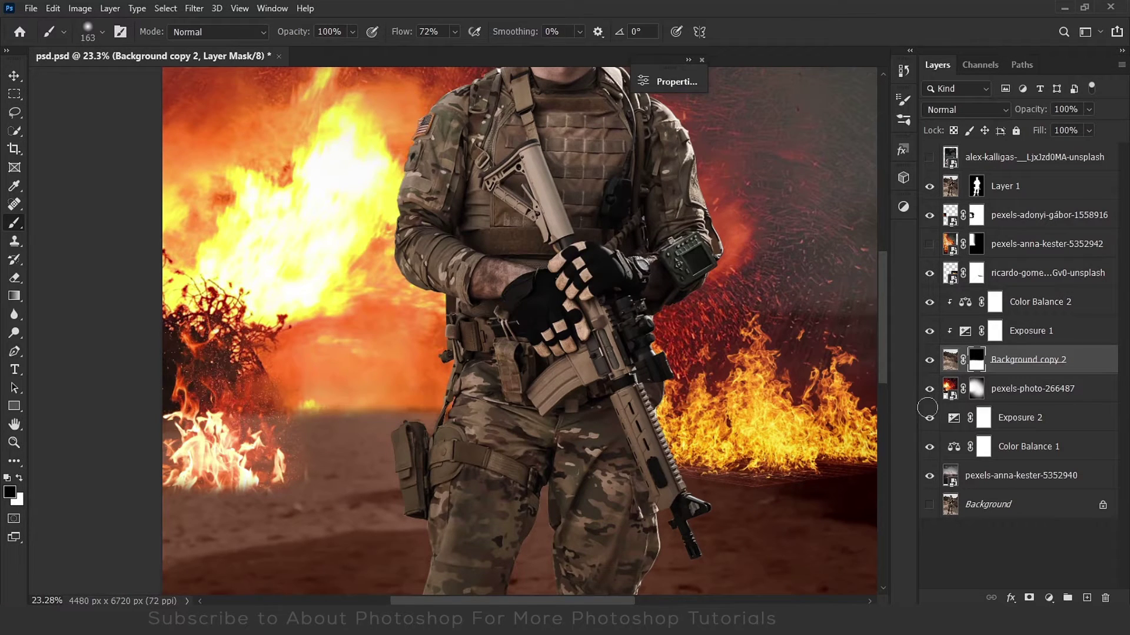
key(ctrl+0)
key(bracketright)
key(bracketright)
key(bracketright)
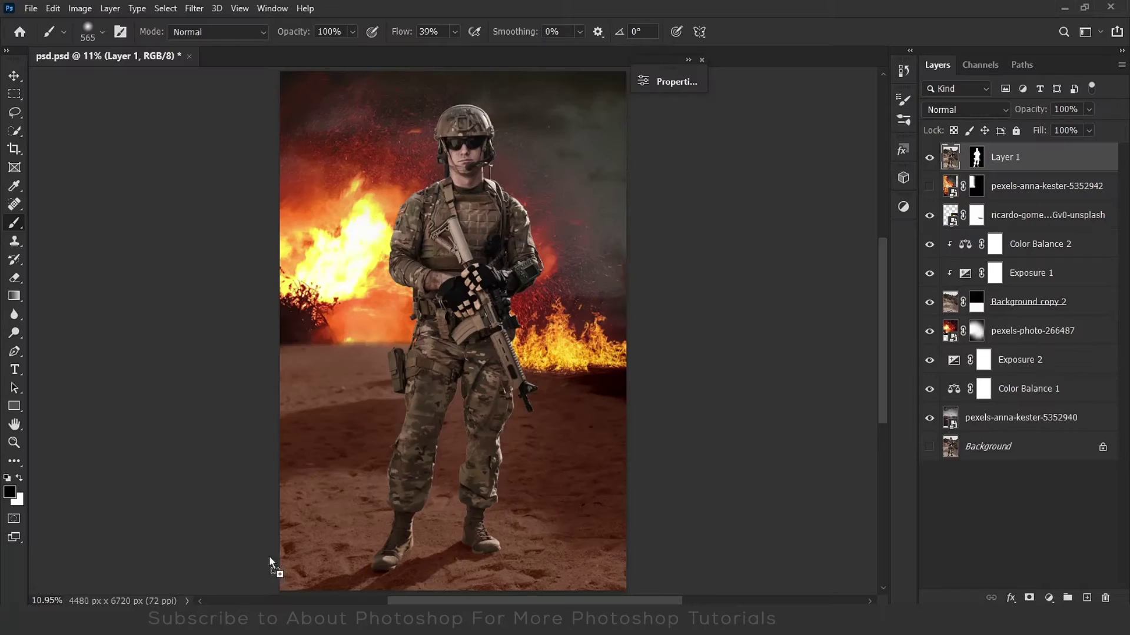
Place the pexels-marco-allasio-4275991 fire photo in Screen blend mode.
drag(270, 562, 269, 561)
click(965, 110)
click(947, 269)
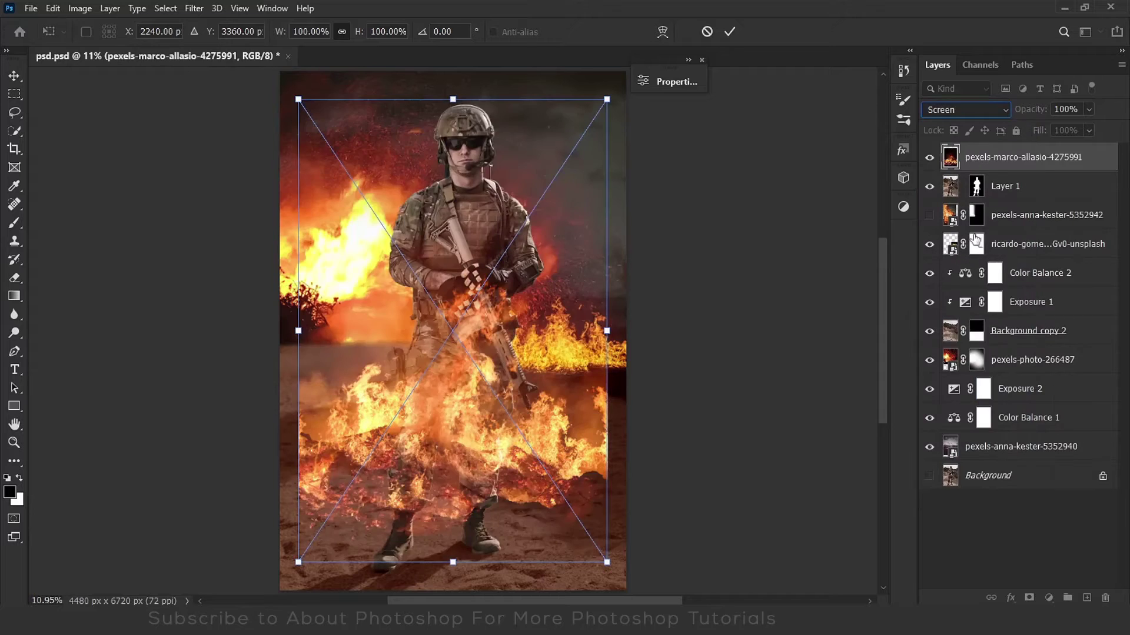
Move the second fire layer to the canvas bottom and scale it to 112%.
drag(522, 375, 490, 582)
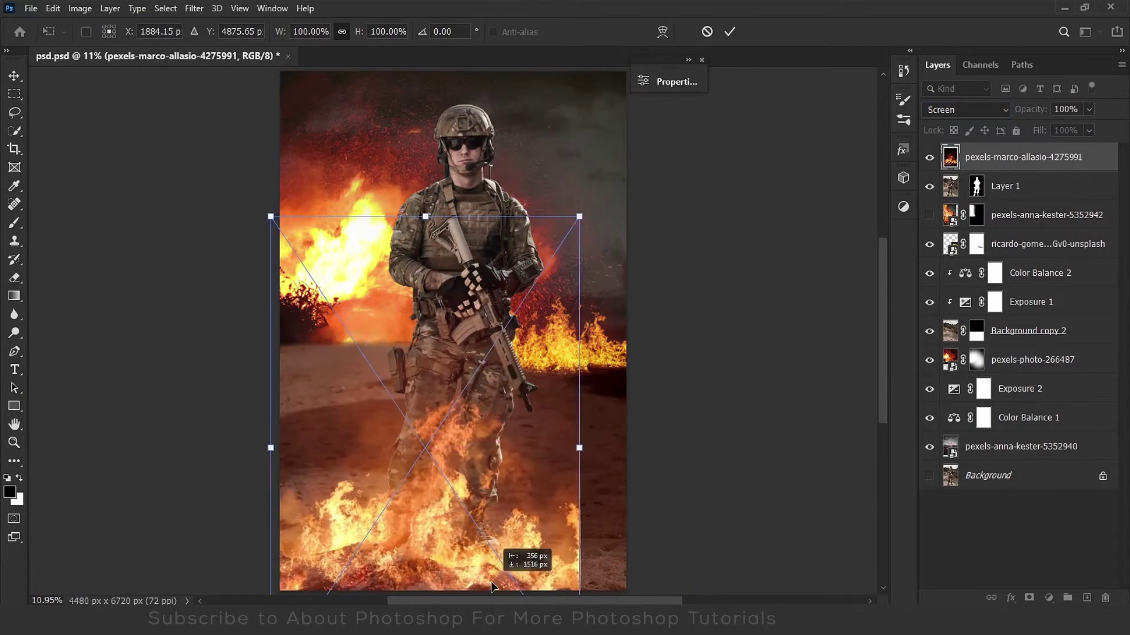
drag(585, 451, 626, 448)
drag(480, 456, 471, 377)
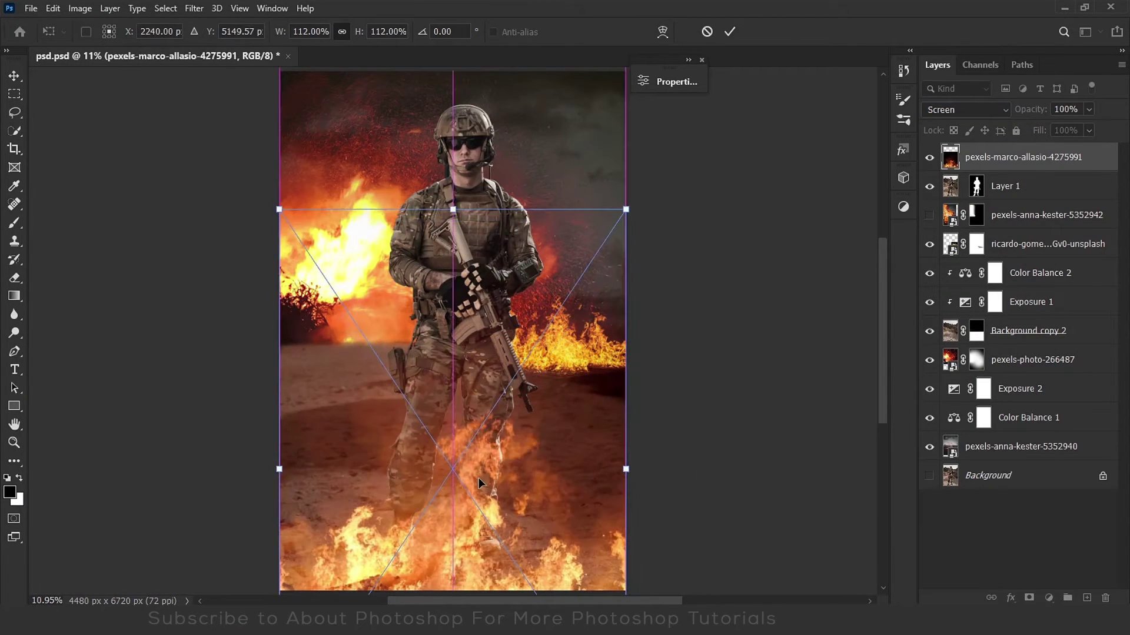
key(Return)
Mask the fire away from the soldier's legs and convert the layer to a Smart Object.
click(1029, 597)
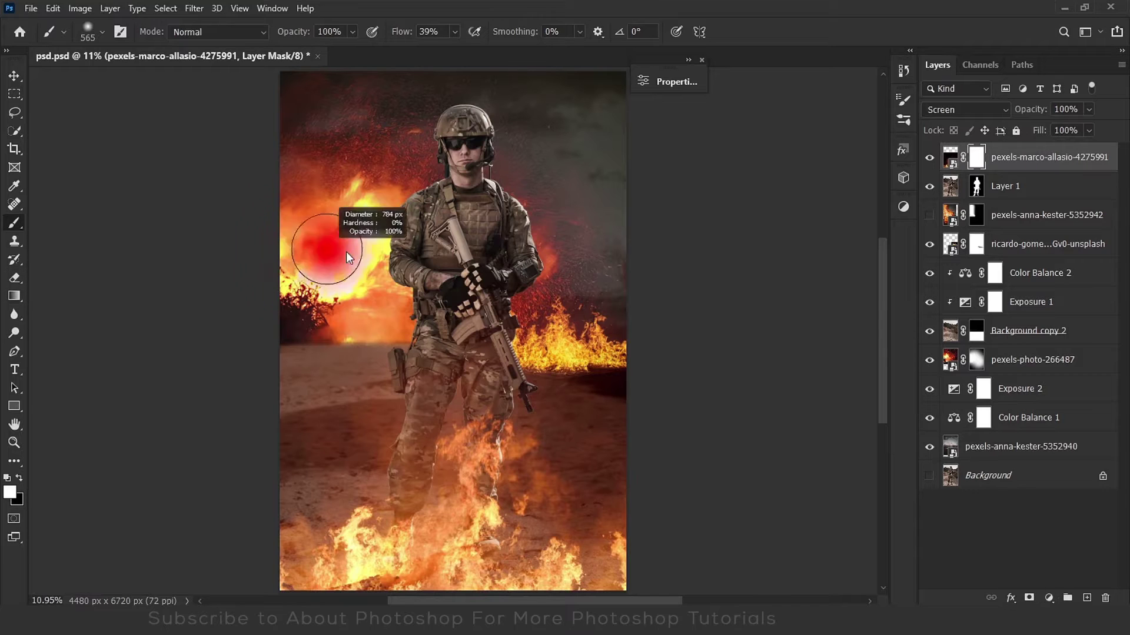
drag(447, 406, 340, 441)
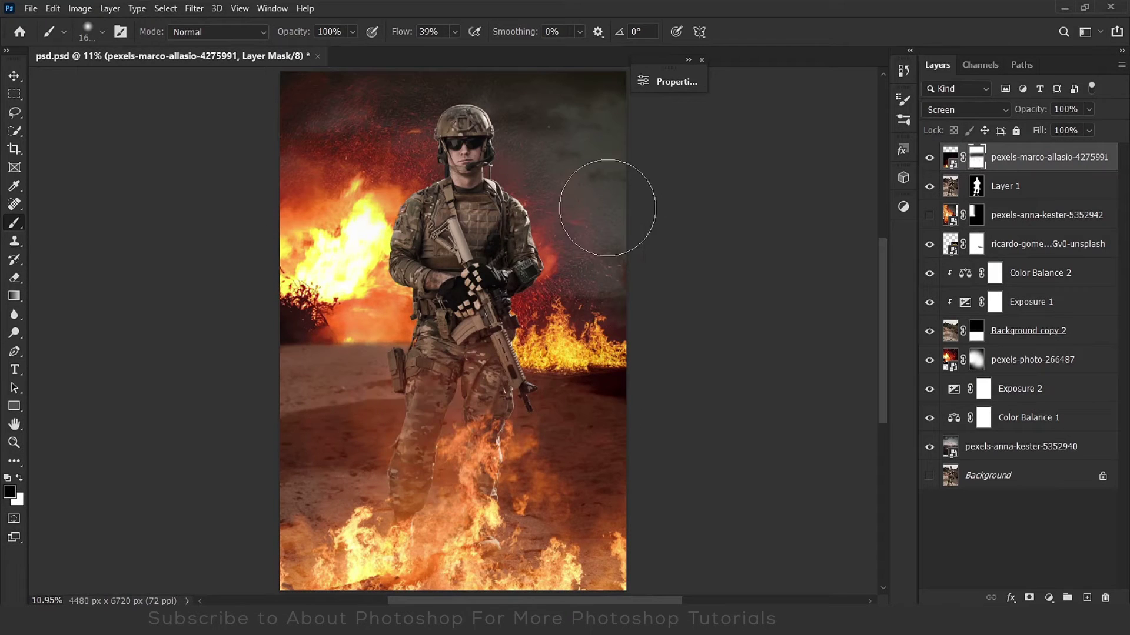
right_click(1075, 168)
click(1053, 219)
click(194, 9)
Apply a Blur Gallery Field Blur to the foreground fire smart object to soften the flames.
click(391, 219)
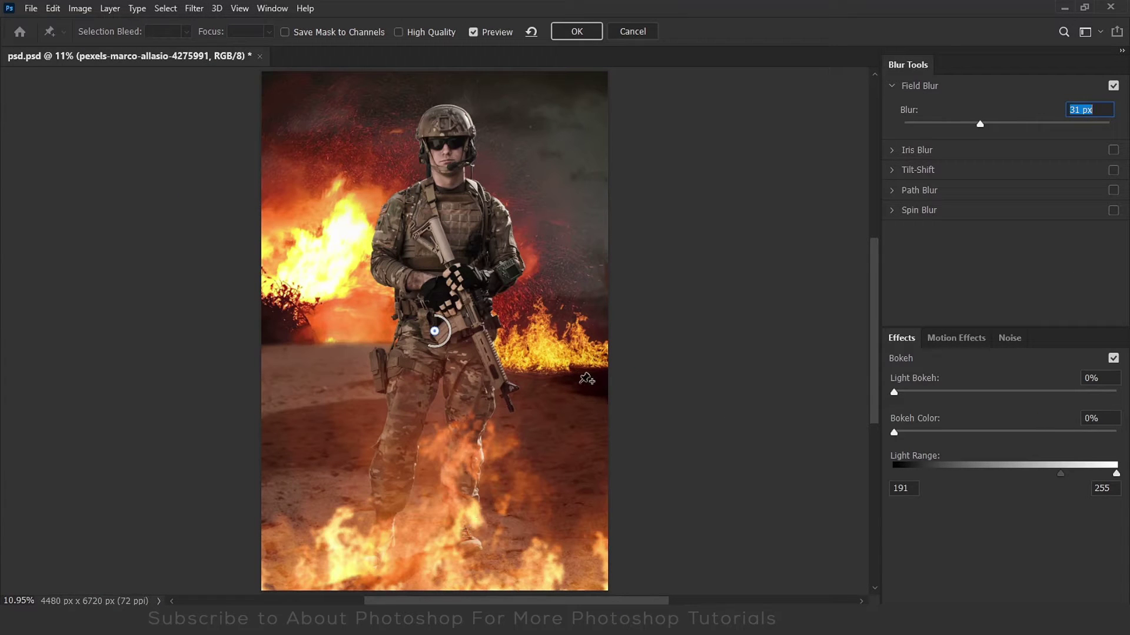
mouse_move(1017, 133)
mouse_down()
mouse_move(958, 131)
mouse_move(1009, 152)
mouse_move(993, 156)
mouse_up()
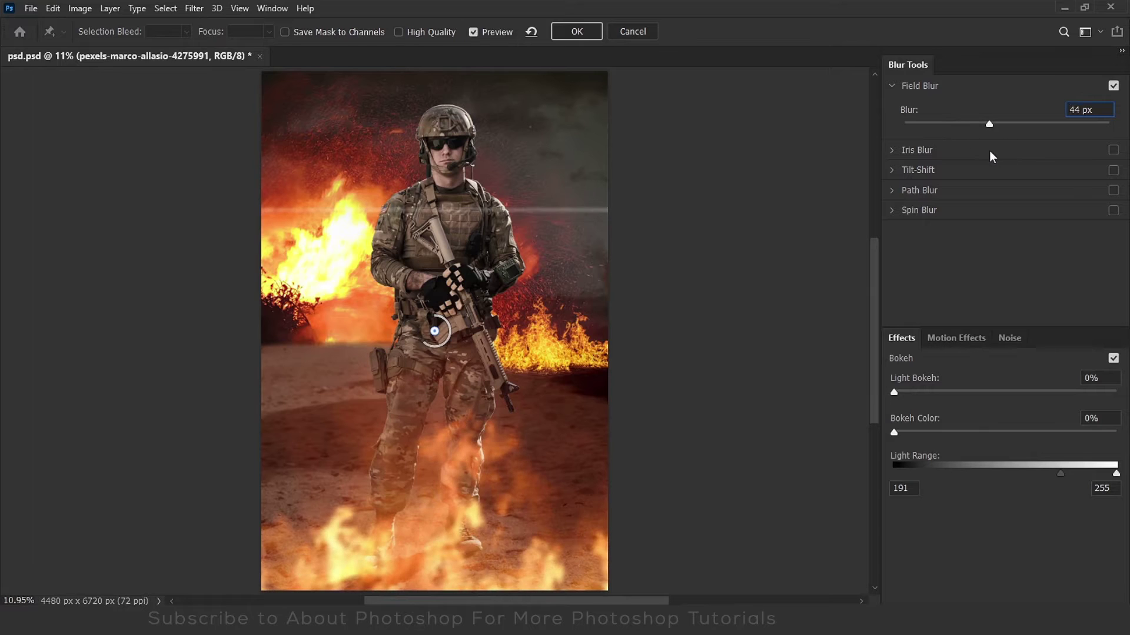
click(577, 32)
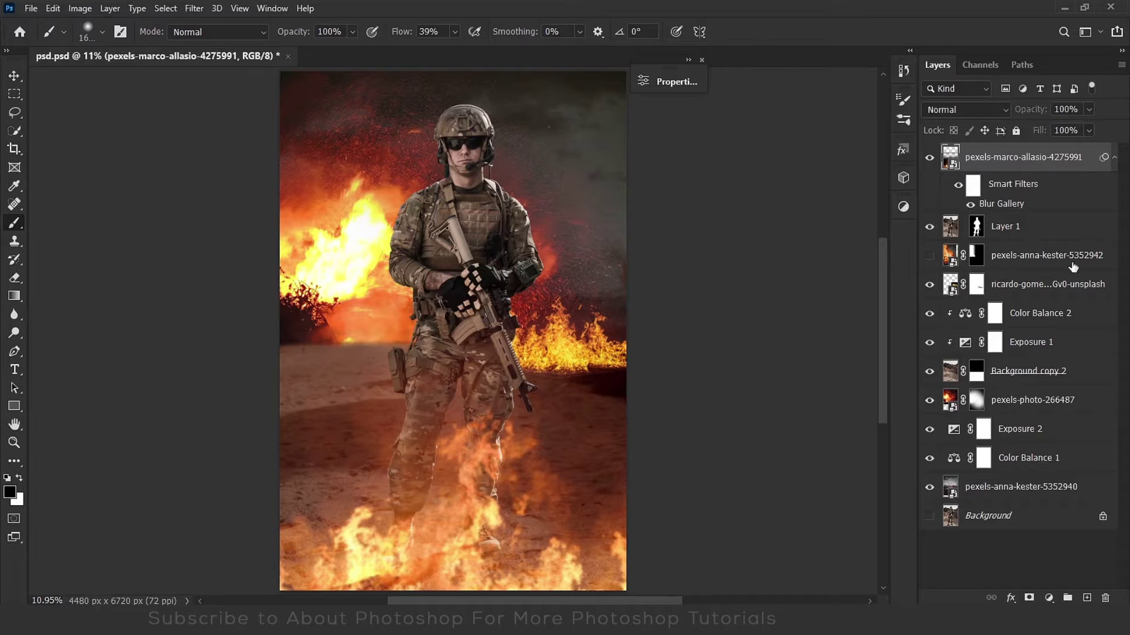
Delete the hidden pexels-anna-kester-5352942 layer and clip a Color Balance layer to the ricardo flames.
drag(1074, 268, 1105, 597)
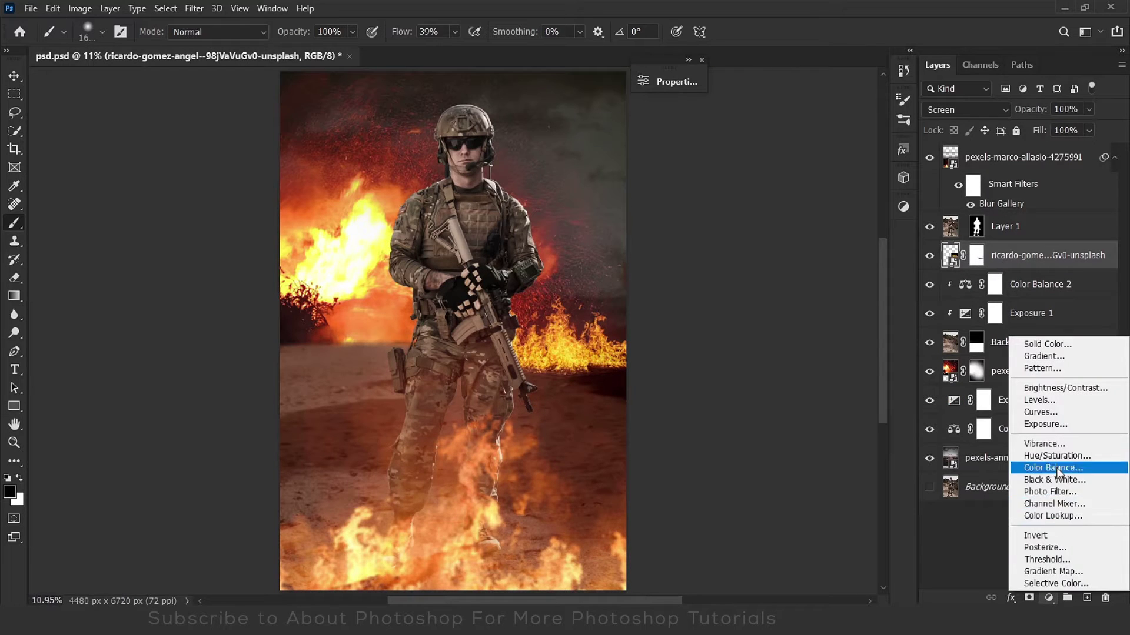
click(1053, 468)
click(749, 320)
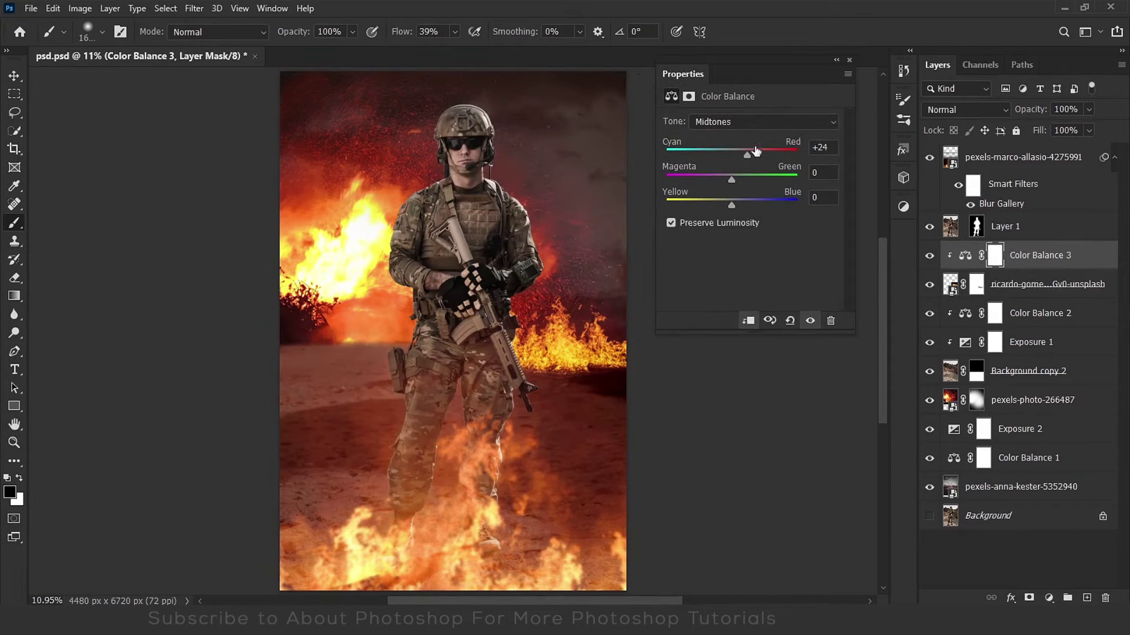
click(836, 59)
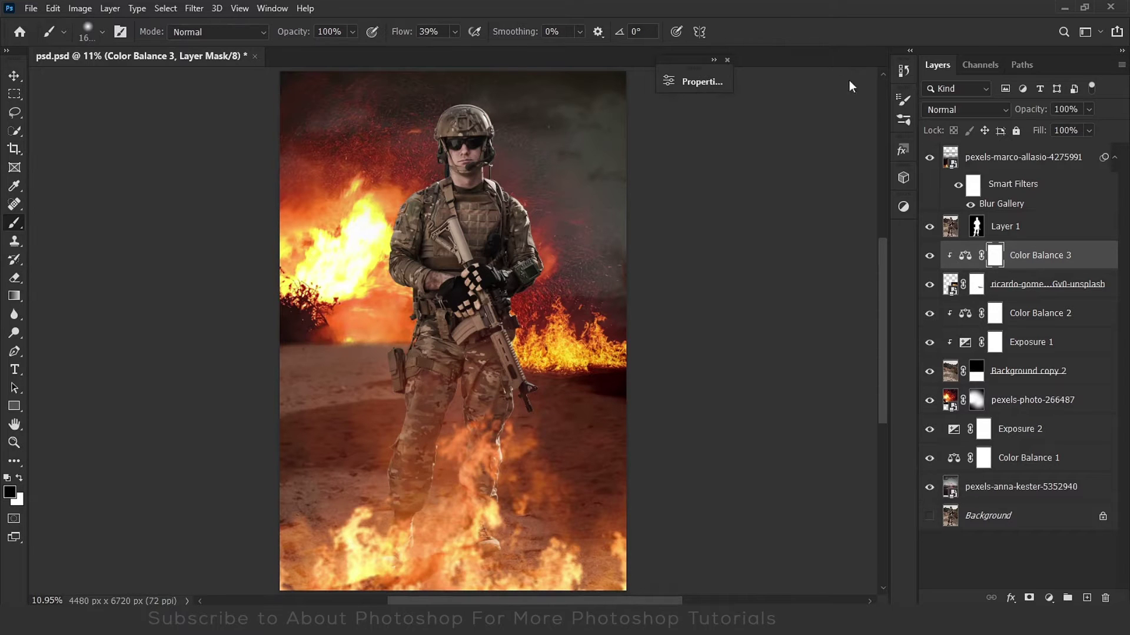
Clip a second Color Balance to the blurred fire layer, shifting it toward red and yellow.
click(1024, 157)
click(1049, 598)
click(1054, 468)
click(748, 320)
drag(711, 156, 724, 155)
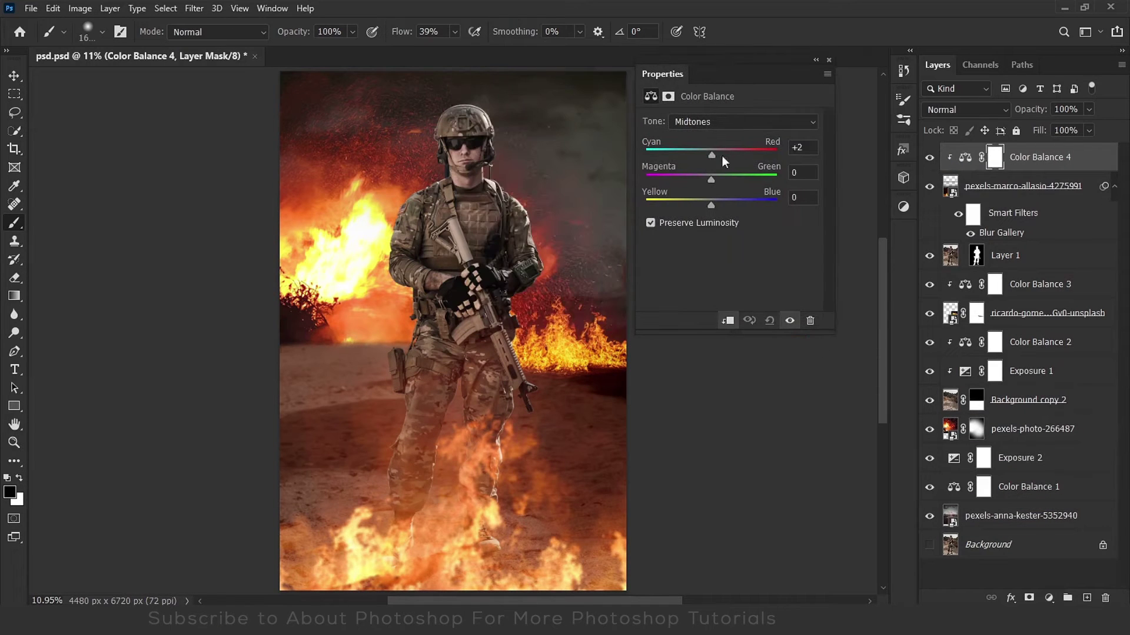
drag(711, 205, 701, 205)
click(693, 126)
click(711, 151)
click(816, 59)
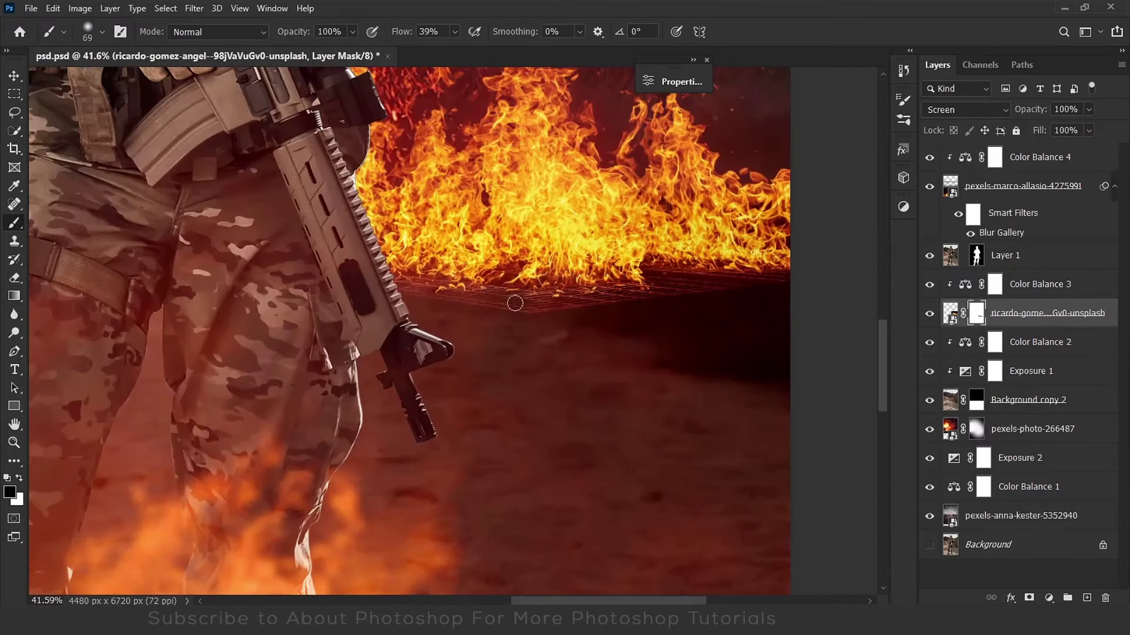
Paint black on the ricardo layer mask with a hard round brush to hide the grid edge.
scroll(535, 312, up, 3)
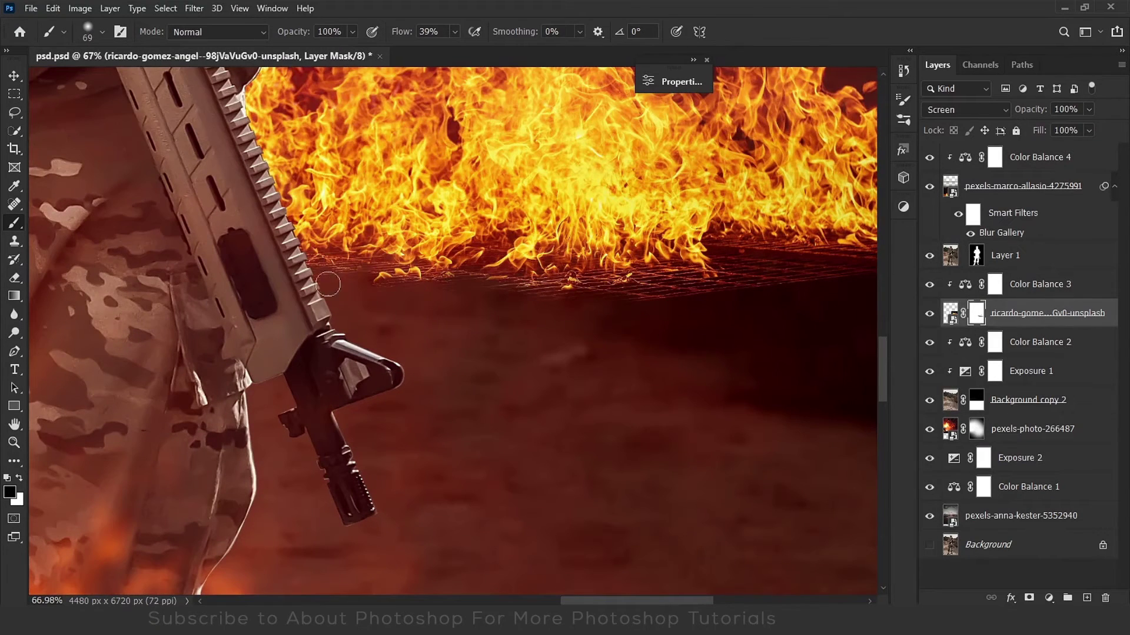
drag(553, 298, 686, 285)
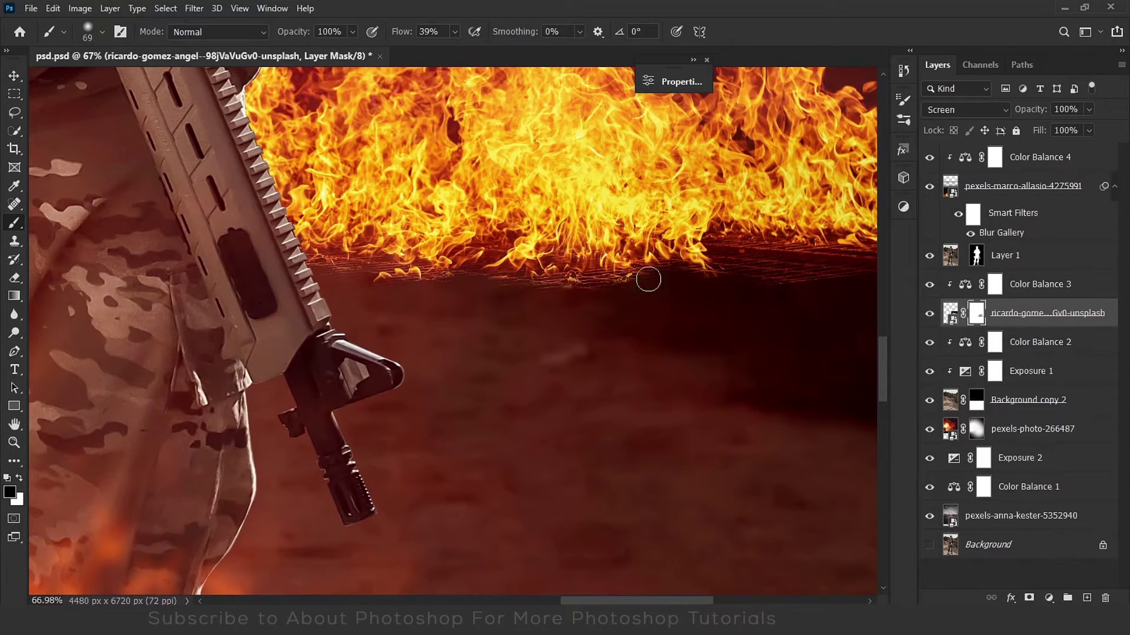
drag(755, 253, 875, 273)
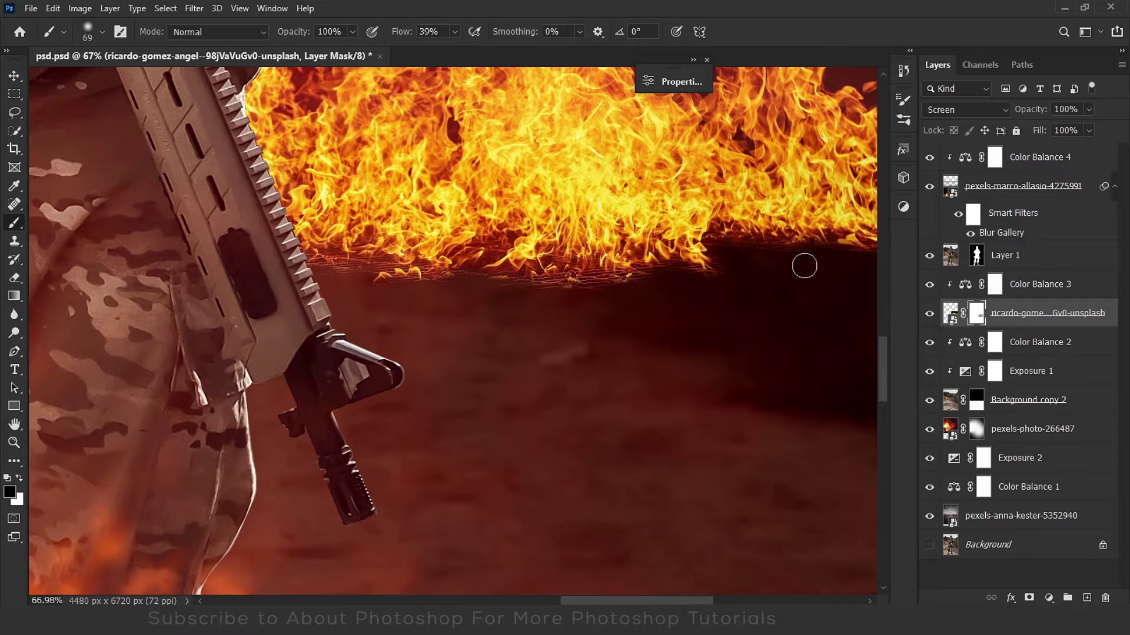
right_click(770, 289)
double_click(851, 407)
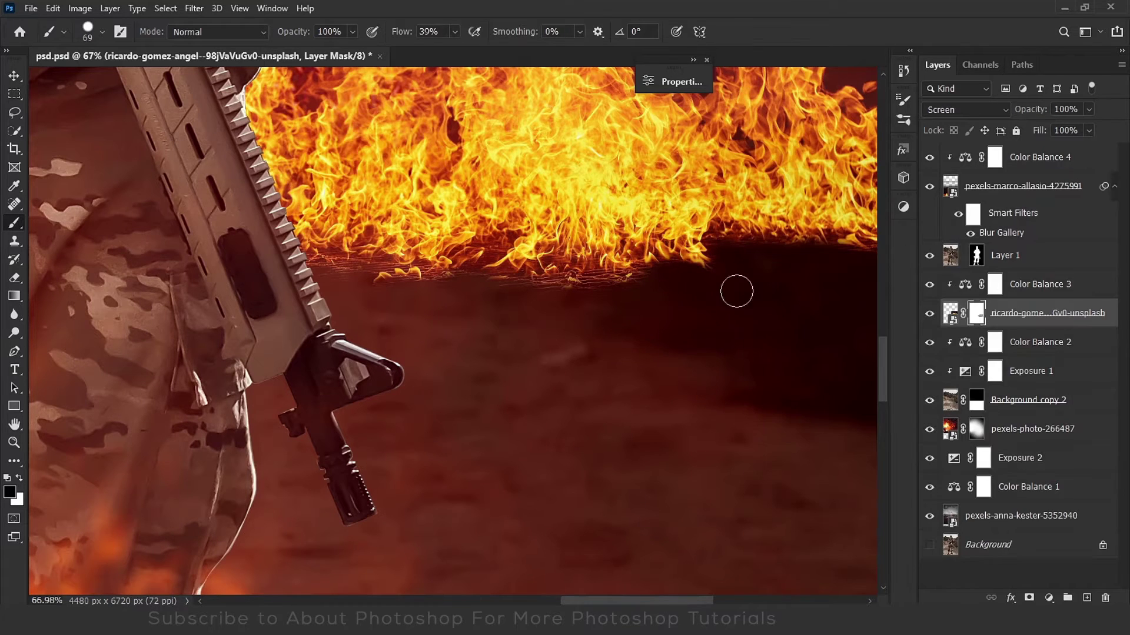
right_click(336, 276)
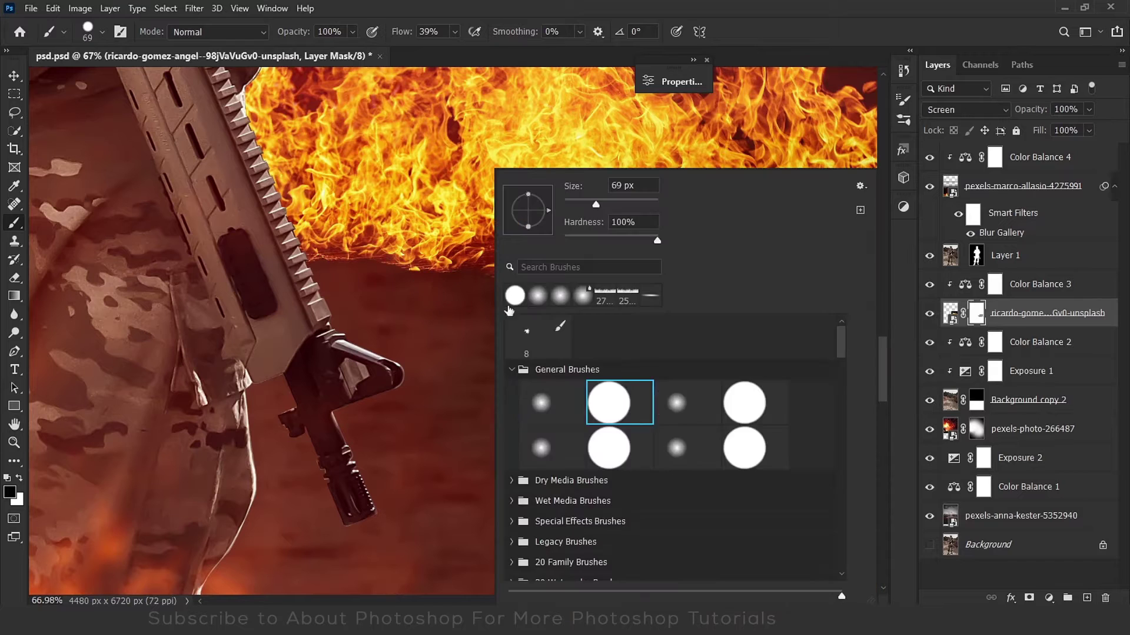
key(Escape)
drag(396, 270, 428, 283)
key(ctrl+0)
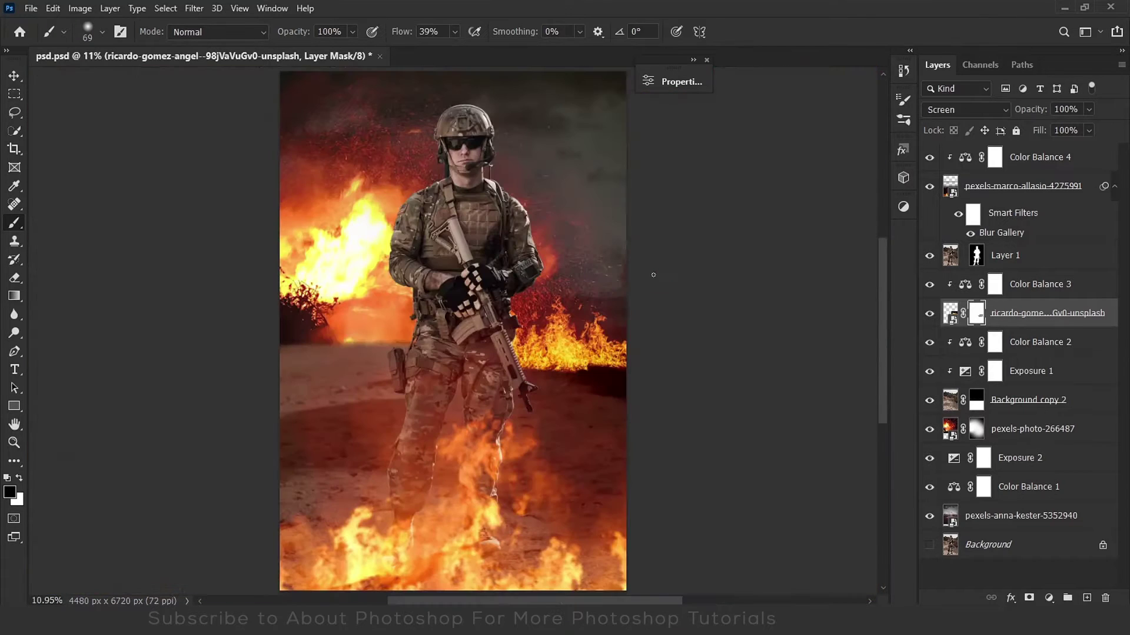
Apply a 6.6 px Gaussian Blur to the ricardo flames layer.
click(950, 318)
click(194, 9)
click(406, 238)
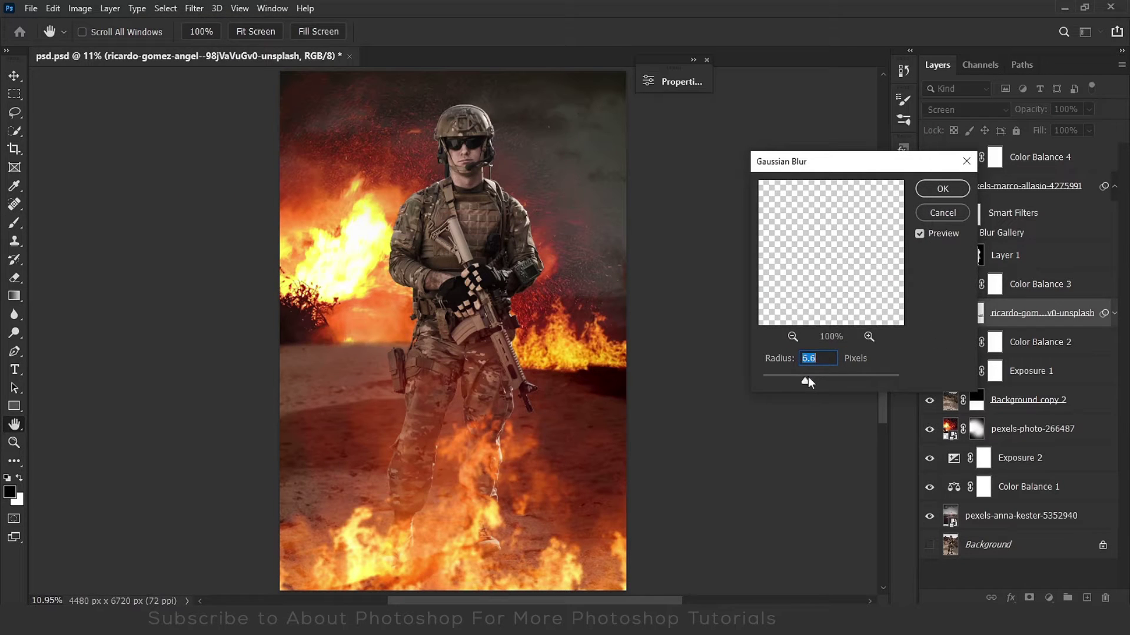
click(942, 189)
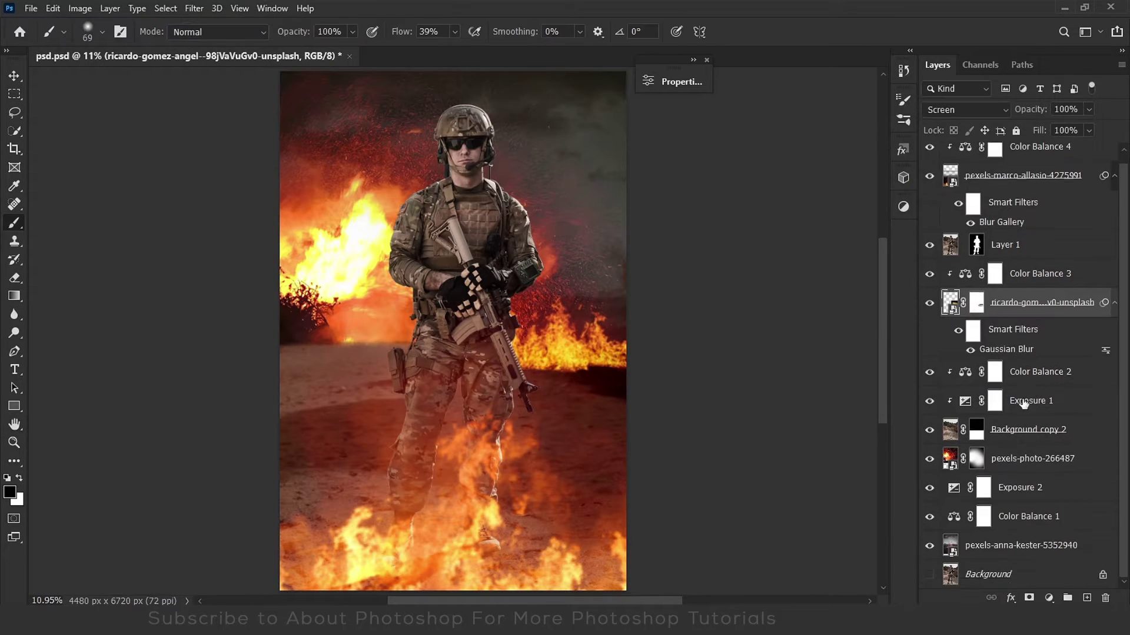
Add an Exposure layer clipped to the soldier's Layer 1, lowered to −0.95.
click(1036, 244)
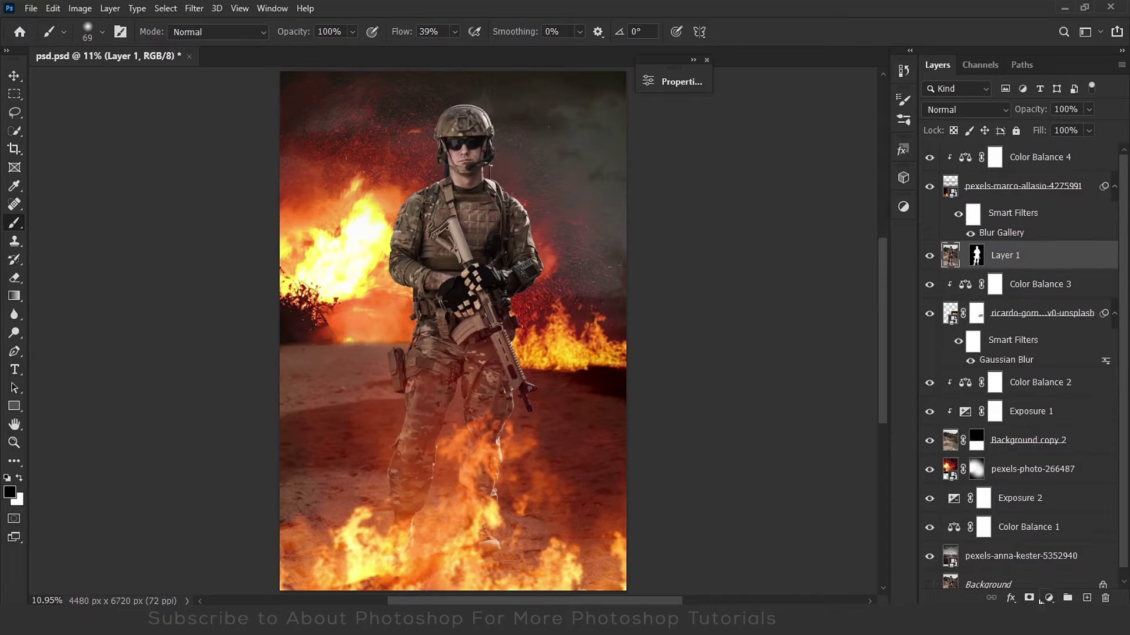
click(1048, 597)
click(1053, 432)
click(527, 321)
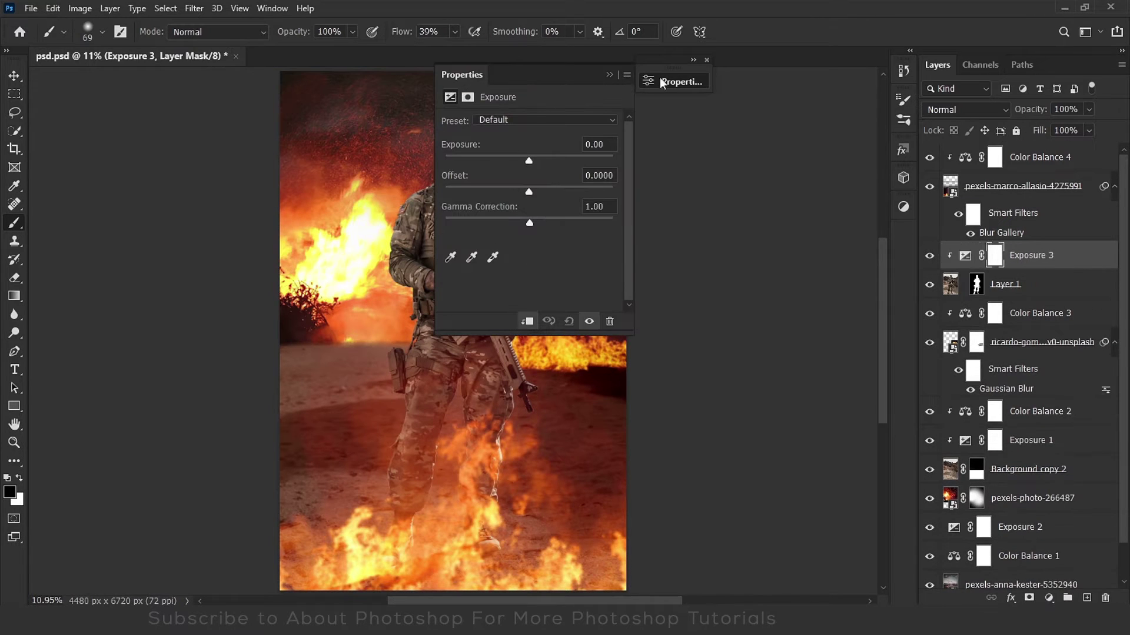
drag(464, 74, 903, 235)
click(904, 236)
drag(784, 316, 763, 315)
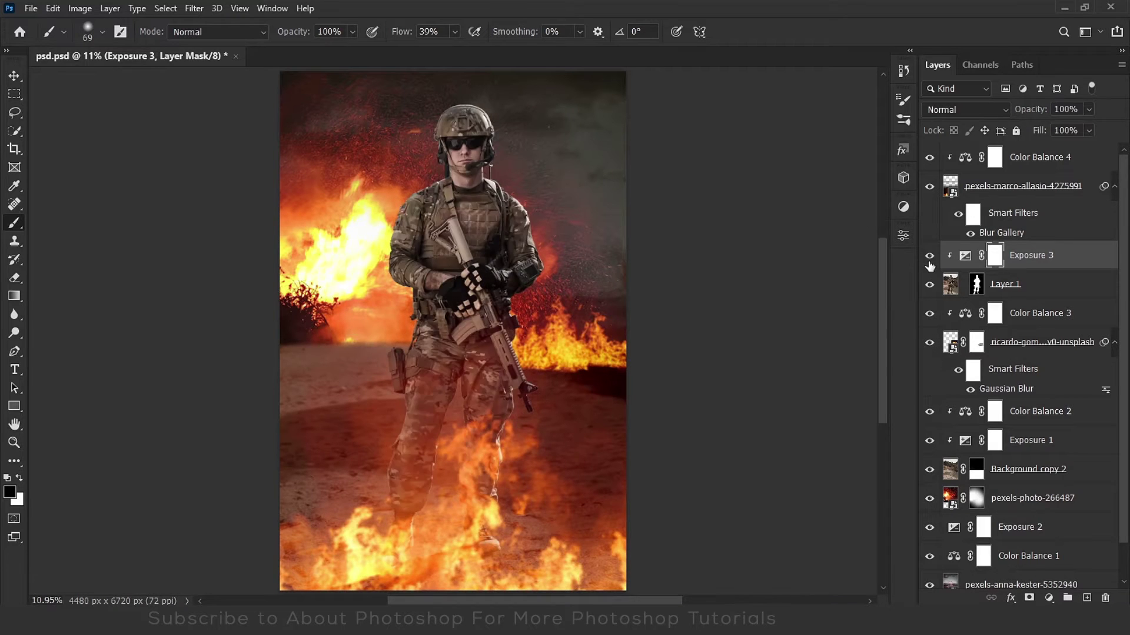
Add a clipped, colorized Hue/Saturation layer at Hue 27, Saturation 79, Lightness +39.
click(1049, 598)
click(1054, 460)
click(783, 478)
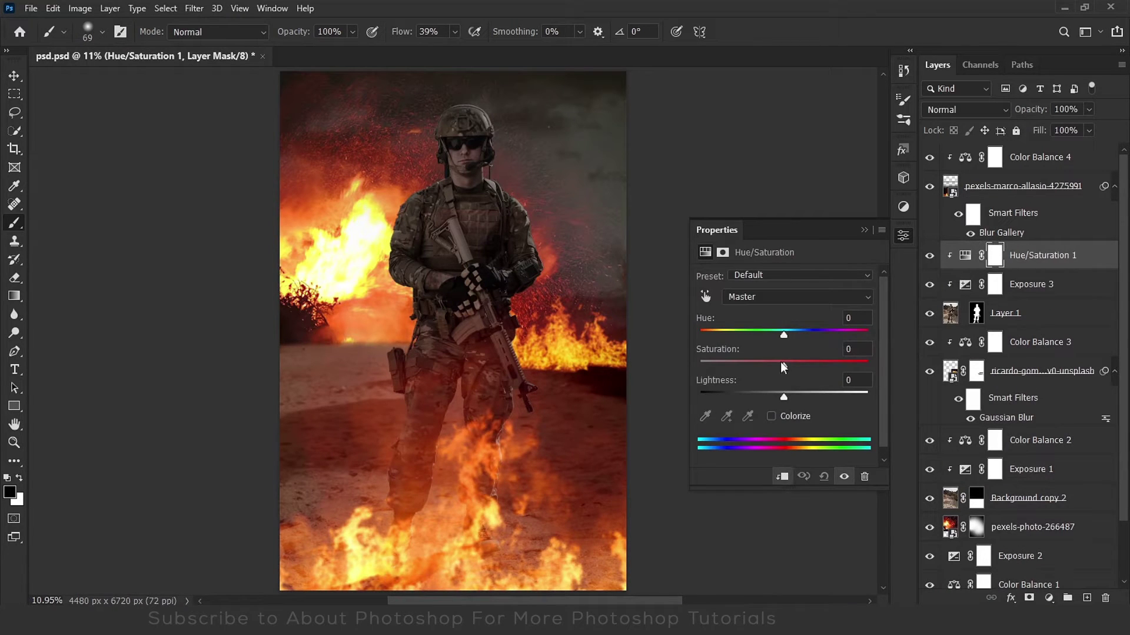
click(771, 416)
scroll(708, 337, up, 2)
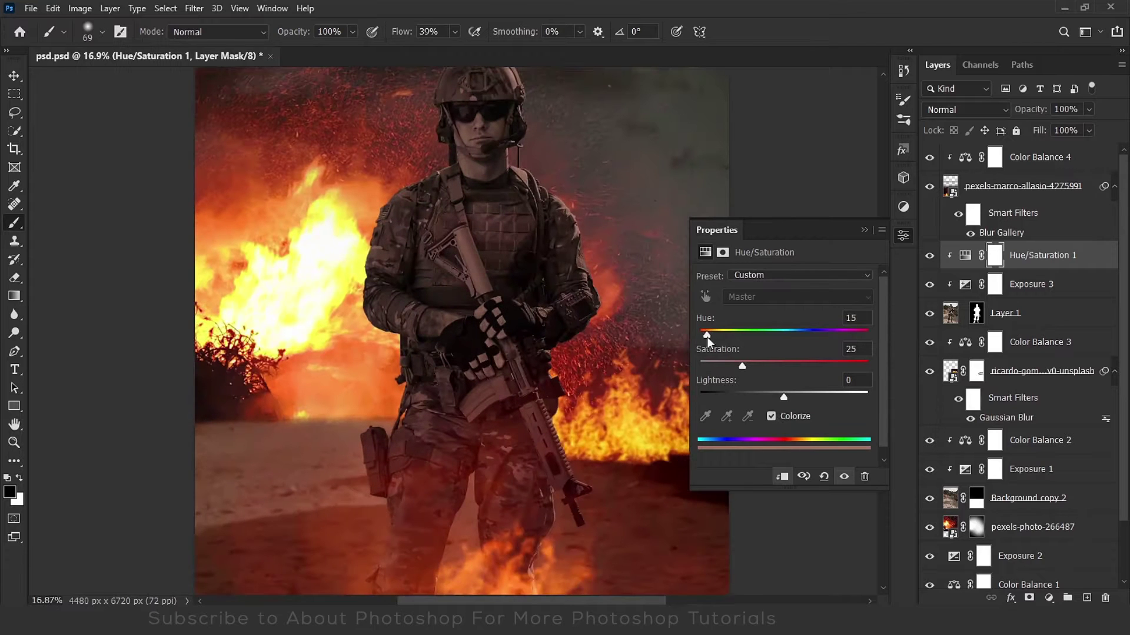
drag(493, 218, 454, 222)
double_click(965, 255)
mouse_move(742, 366)
mouse_down()
mouse_move(832, 366)
mouse_move(805, 398)
mouse_up()
drag(707, 334, 719, 335)
key(ctrl+0)
click(904, 236)
Set the tint layer's Blend If underlying range to 0/72 so it affects only brighter tones.
click(994, 263)
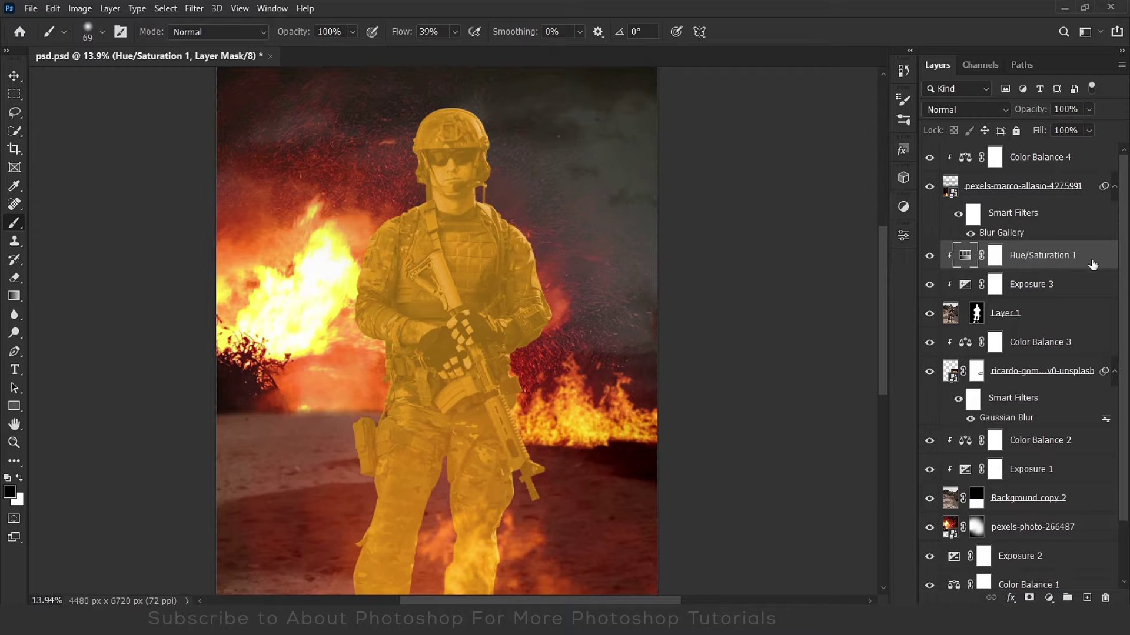
double_click(1093, 263)
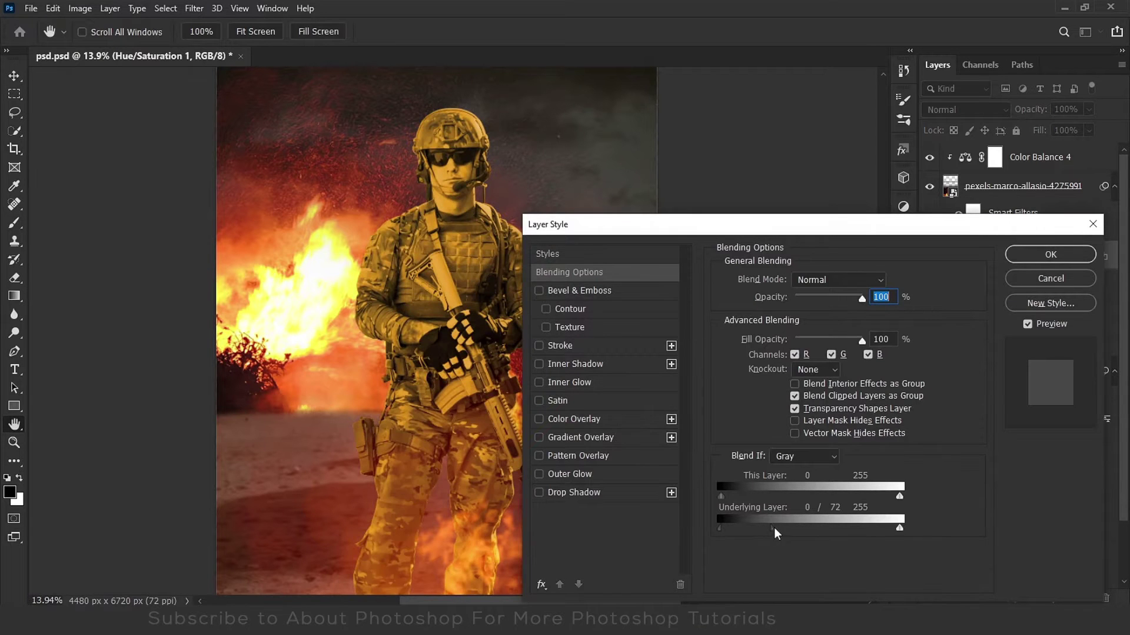
click(1051, 254)
click(993, 263)
Invert the Hue/Saturation 1 mask and paint white at 58% flow along the arm edge.
key(ctrl+i)
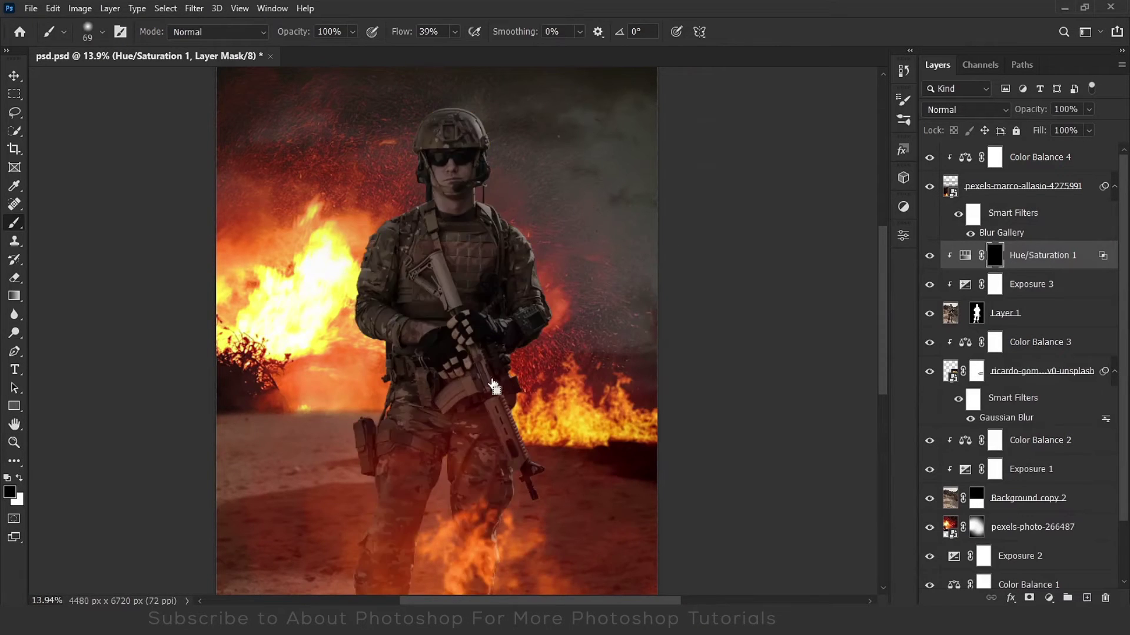
scroll(361, 295, up, 5)
key(x)
key(bracketright)
key(shift+5)
key(shift+8)
drag(362, 294, 392, 154)
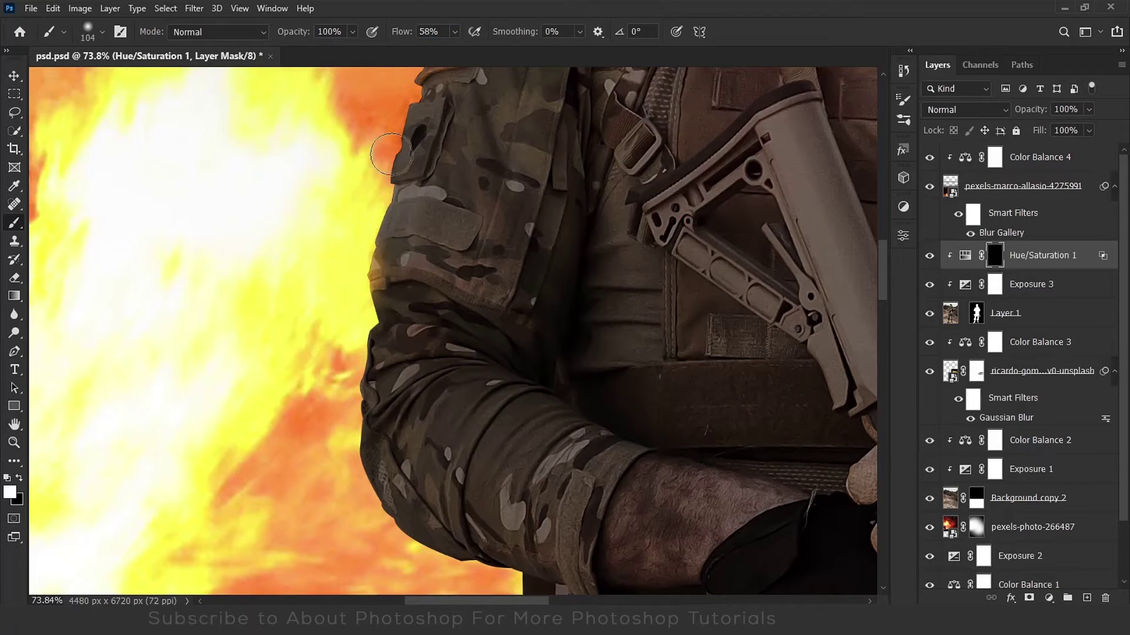
drag(373, 287, 411, 112)
Paint more white on the mask along the shoulder and lower arm edges.
scroll(406, 177, up, 3)
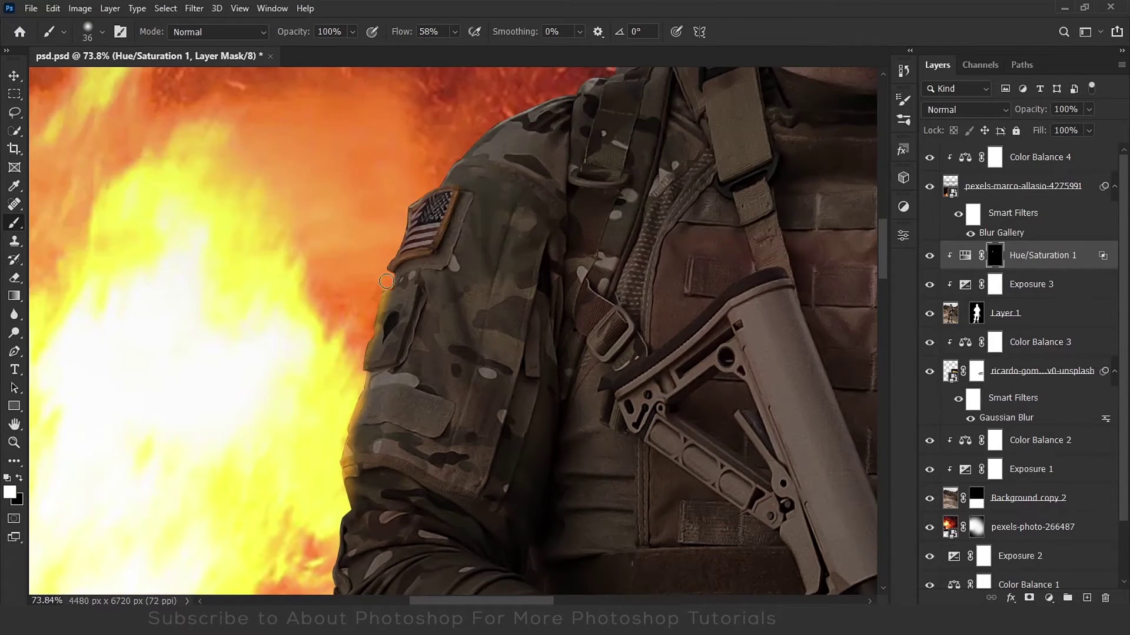
mouse_move(383, 288)
mouse_down()
mouse_move(400, 238)
mouse_move(466, 162)
mouse_up()
drag(389, 264, 391, 252)
key(ctrl+0)
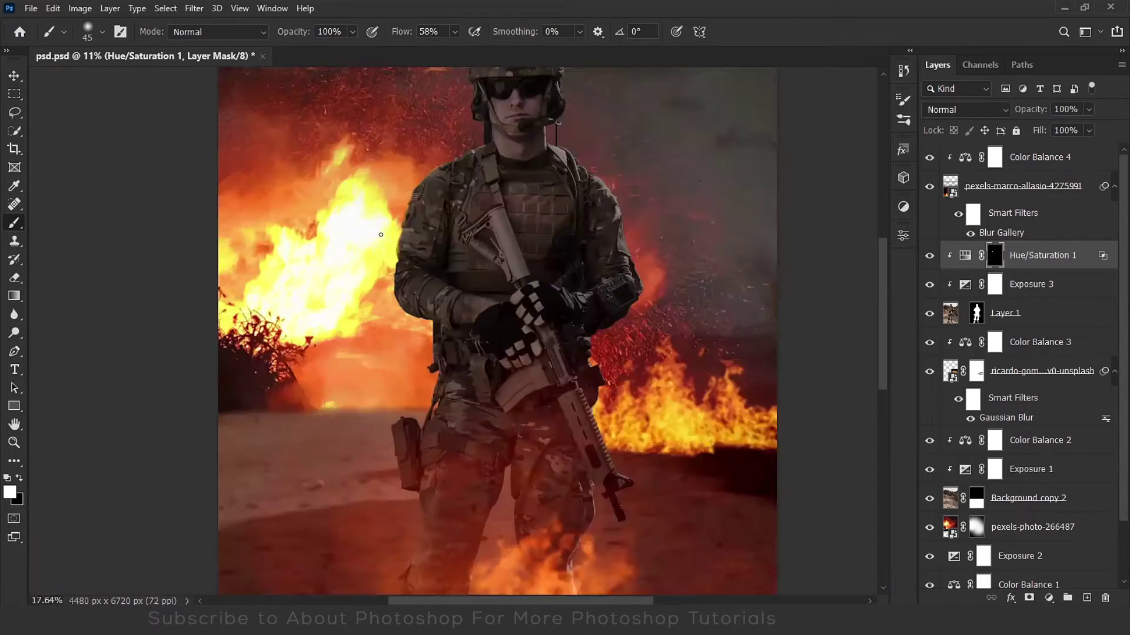
scroll(406, 353, up, 3)
scroll(406, 353, up, 2)
mouse_move(400, 332)
mouse_down()
mouse_move(406, 515)
mouse_move(377, 415)
mouse_up()
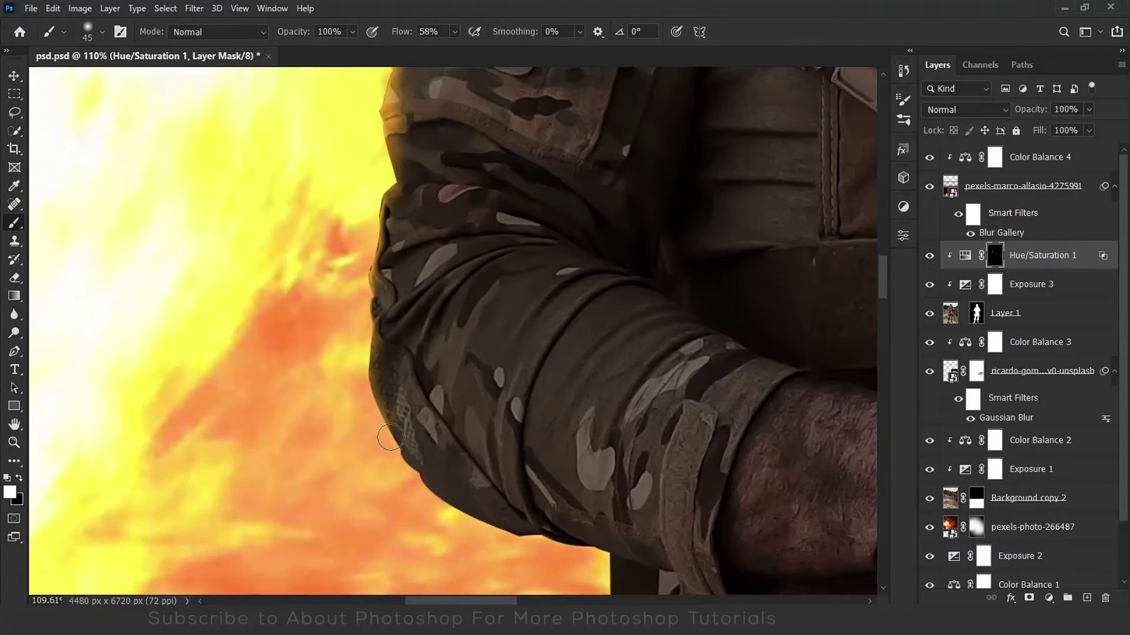
key(ctrl+0)
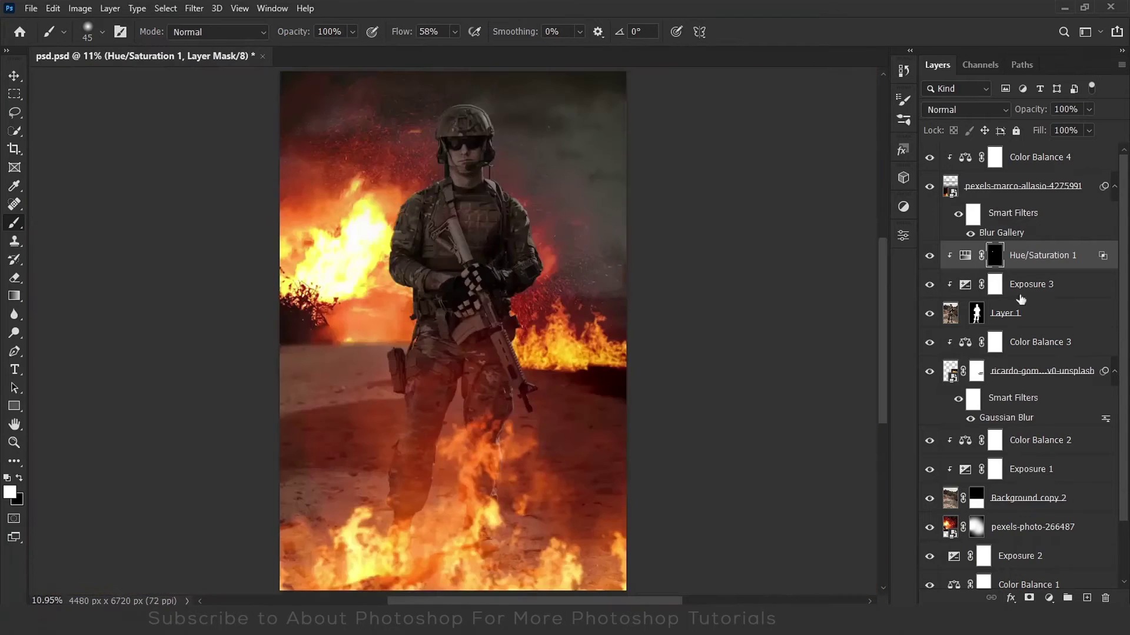
Duplicate Hue/Saturation 1, retint it to Hue 17, Saturation 79, Lightness +31, with a black mask.
key(ctrl+j)
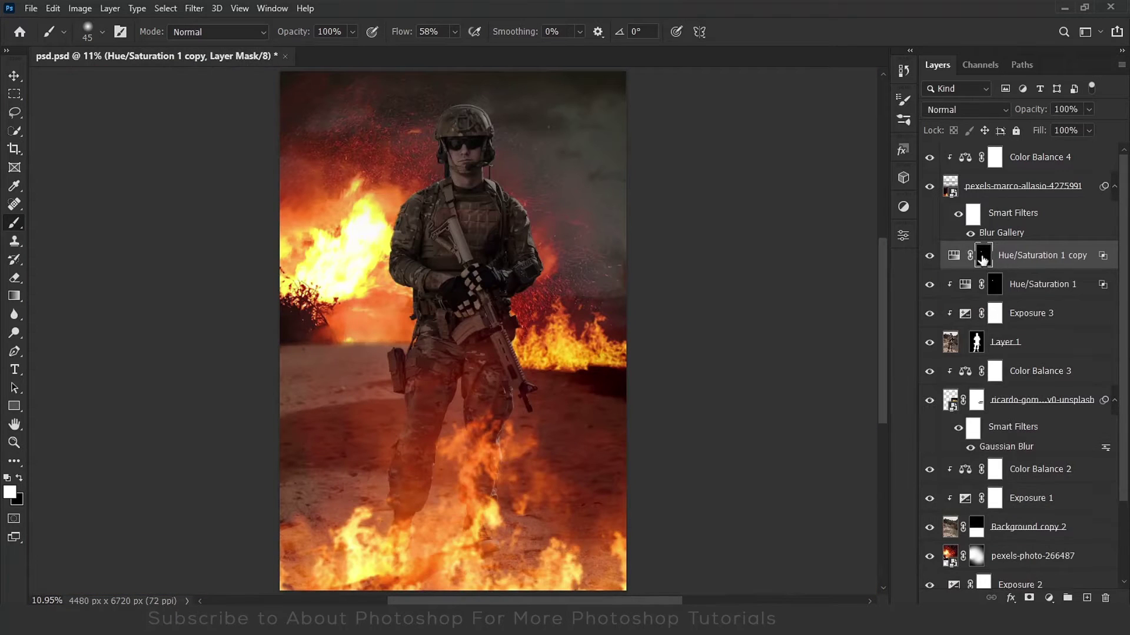
drag(1022, 268, 1105, 599)
double_click(965, 216)
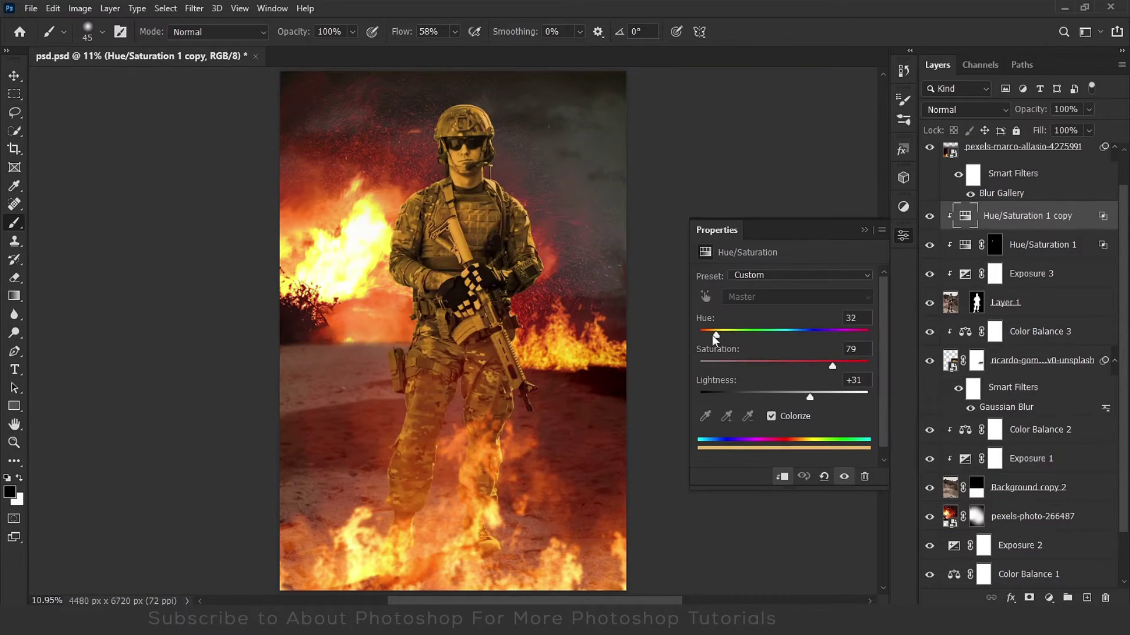
drag(712, 334, 708, 336)
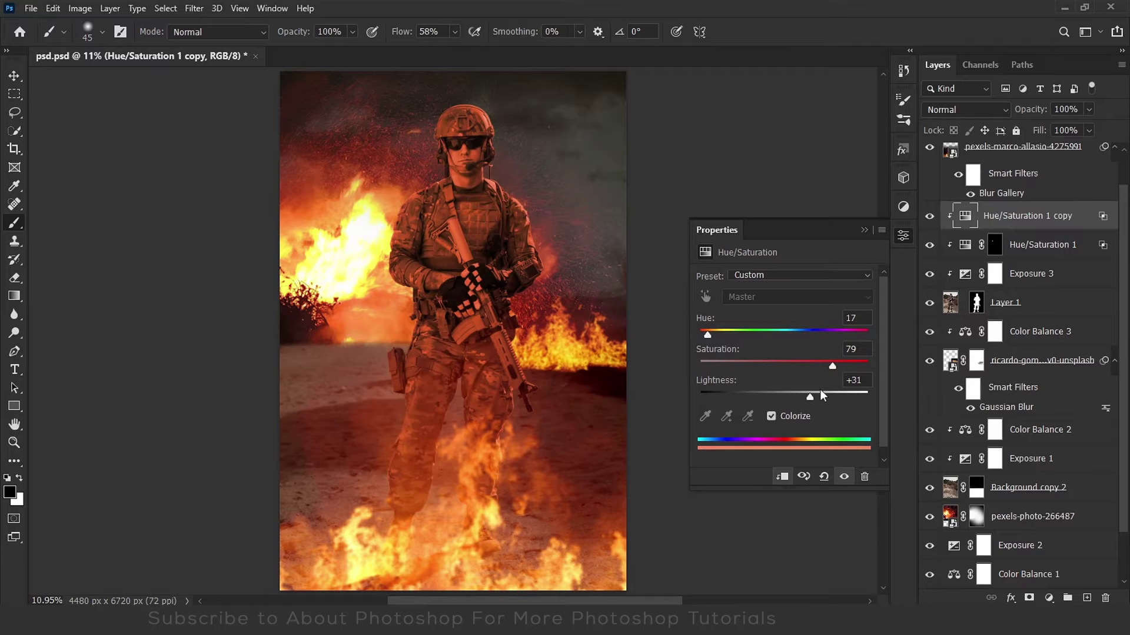
drag(820, 390, 824, 385)
click(904, 236)
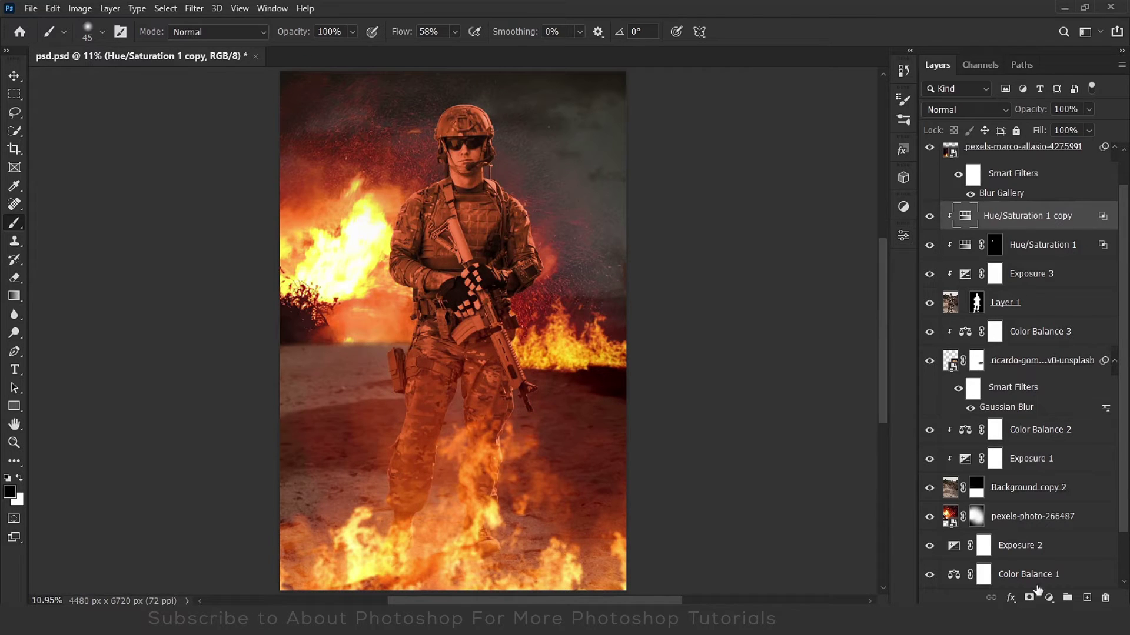
alt+click(1029, 597)
Zoom and pan around the composite to inspect the fire tint on the soldier.
scroll(590, 263, up, 4)
scroll(590, 263, up, 2)
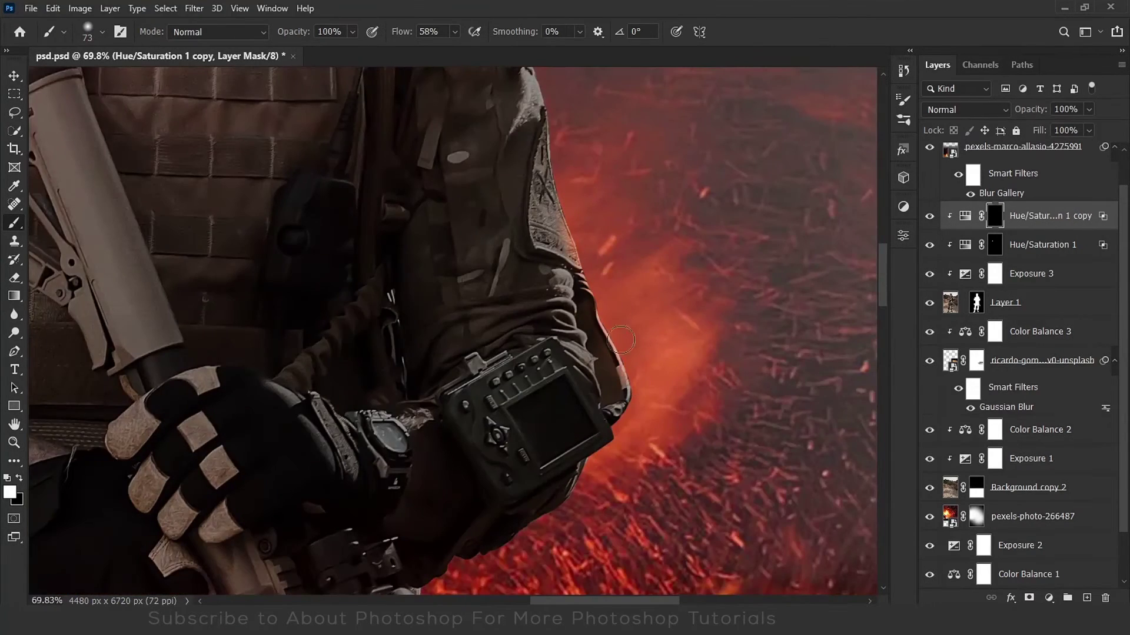
scroll(620, 341, down, 3)
scroll(538, 199, up, 3)
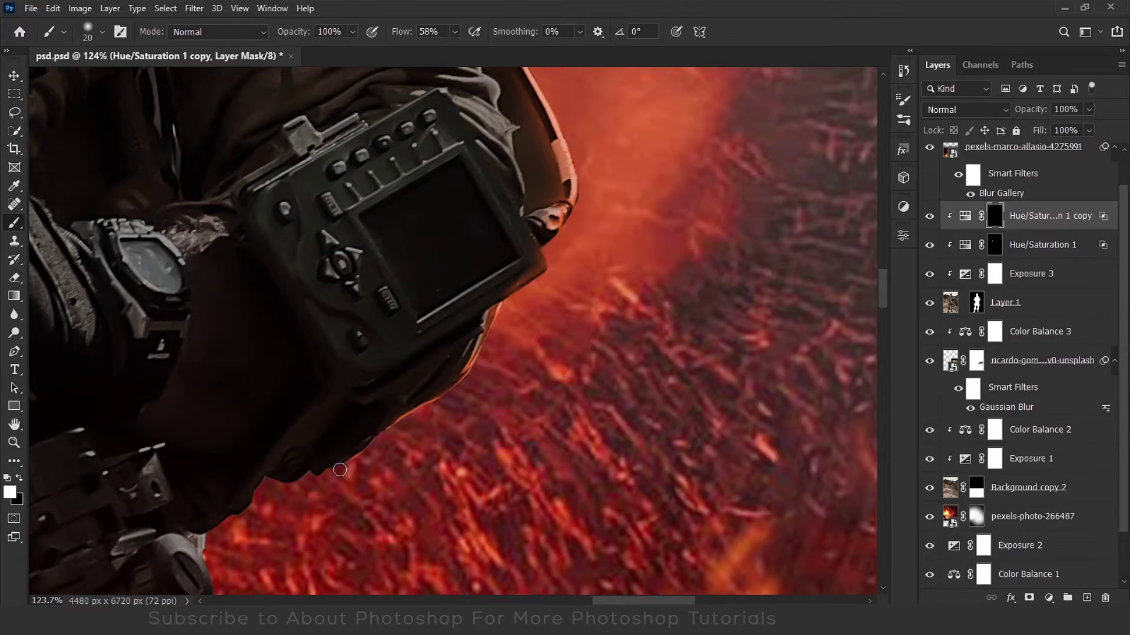
scroll(340, 470, down, 5)
scroll(377, 411, up, 5)
scroll(395, 380, up, 3)
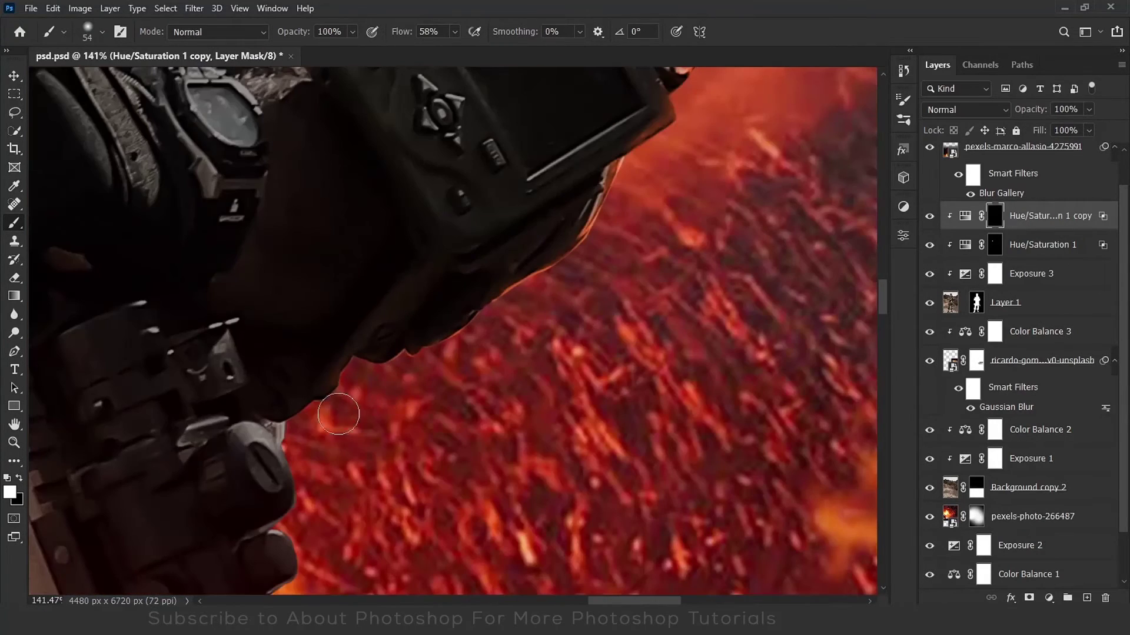
scroll(293, 287, down, 3)
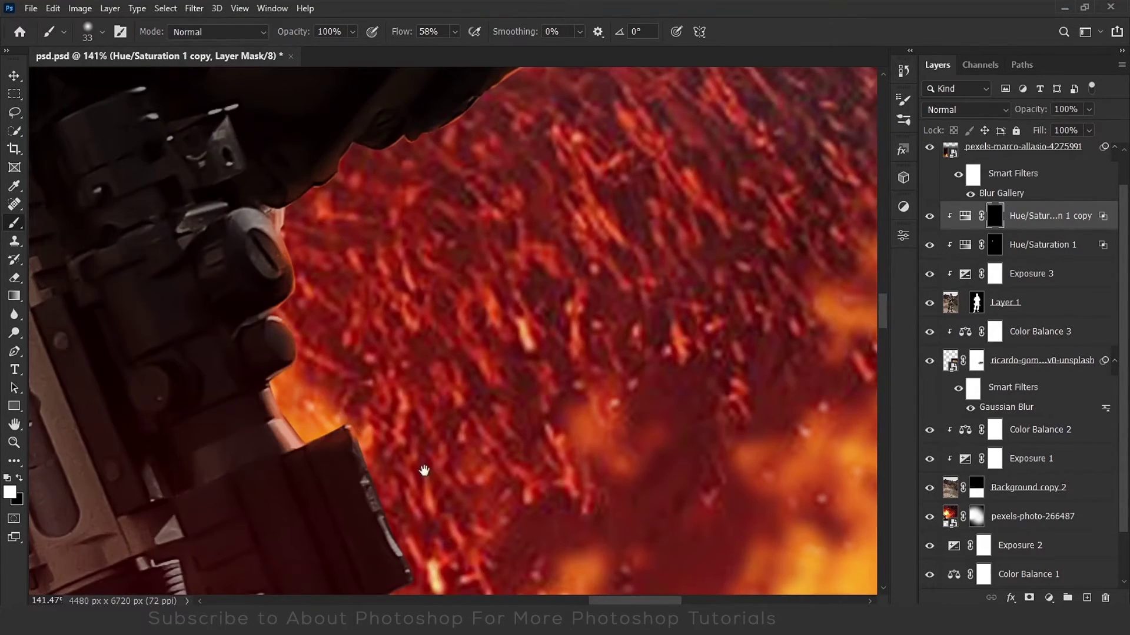
scroll(338, 375, down, 3)
scroll(351, 419, down, 3)
scroll(330, 388, down, 3)
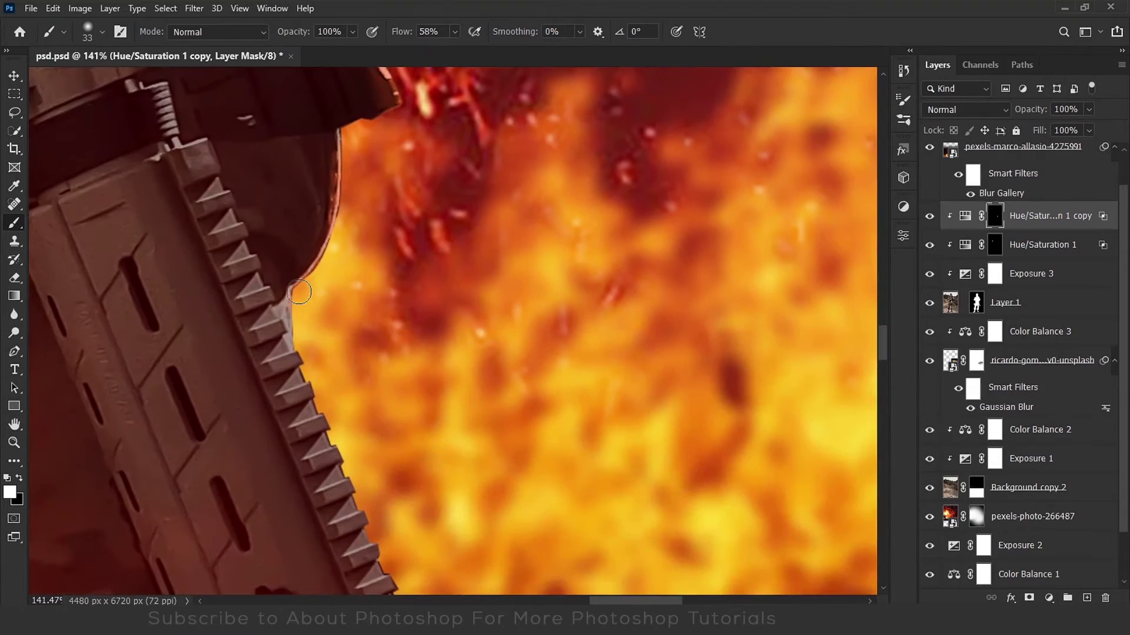
scroll(347, 365, down, 3)
key(ctrl+0)
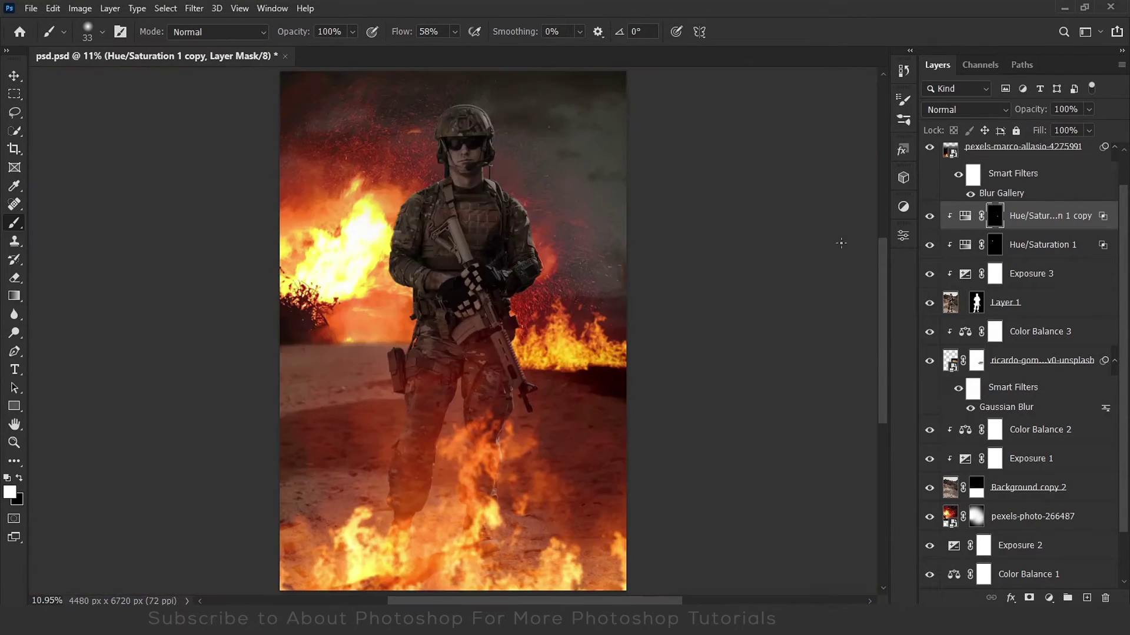
scroll(529, 372, up, 5)
scroll(434, 252, up, 3)
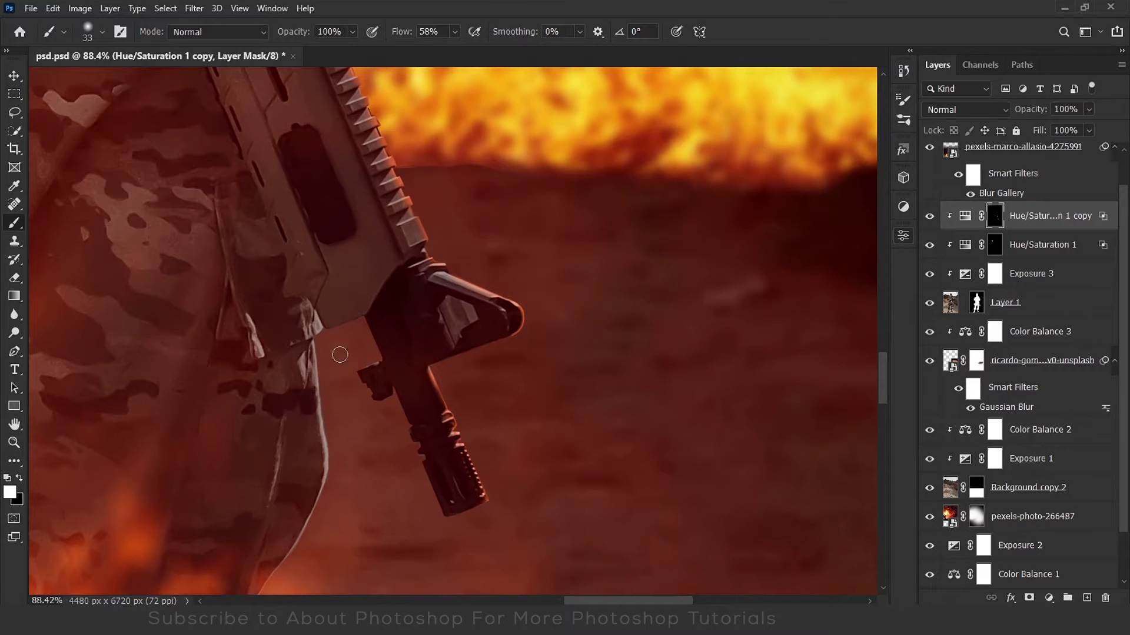
scroll(329, 353, down, 3)
scroll(412, 341, down, 3)
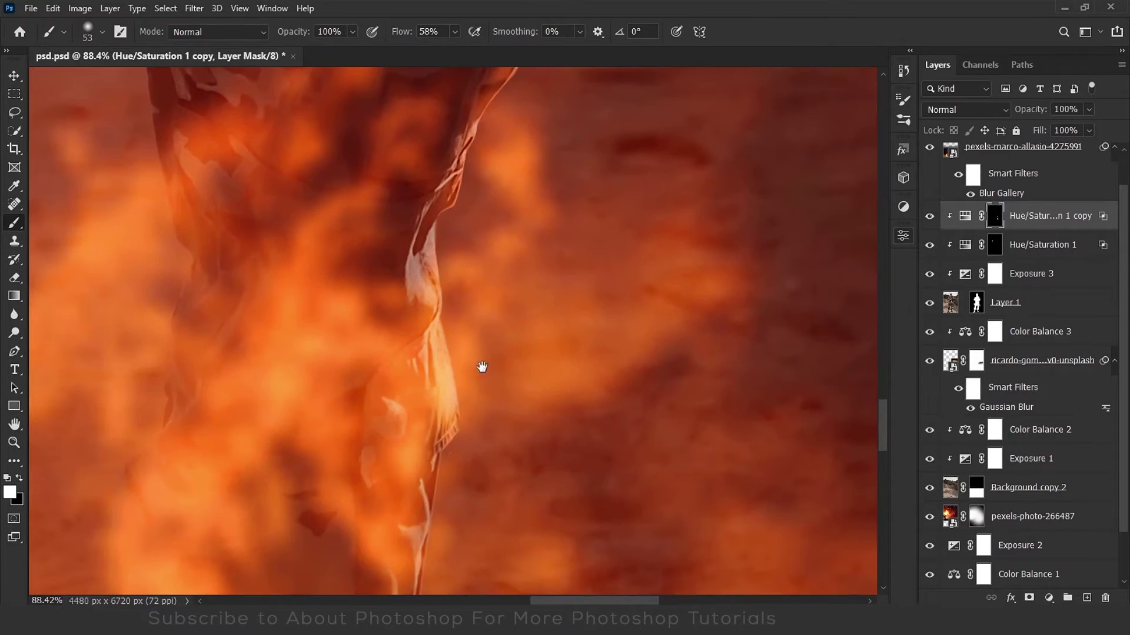
scroll(471, 341, down, 1)
scroll(465, 313, down, 3)
scroll(469, 146, down, 3)
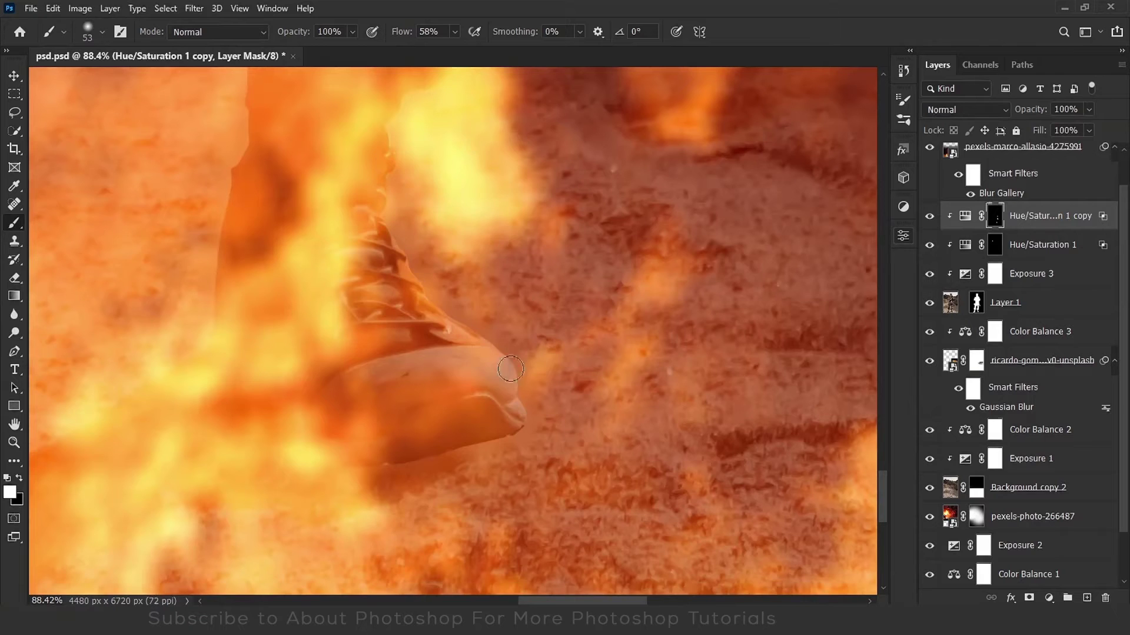
scroll(572, 386, left, 1)
scroll(573, 386, up, 3)
scroll(597, 227, left, 2)
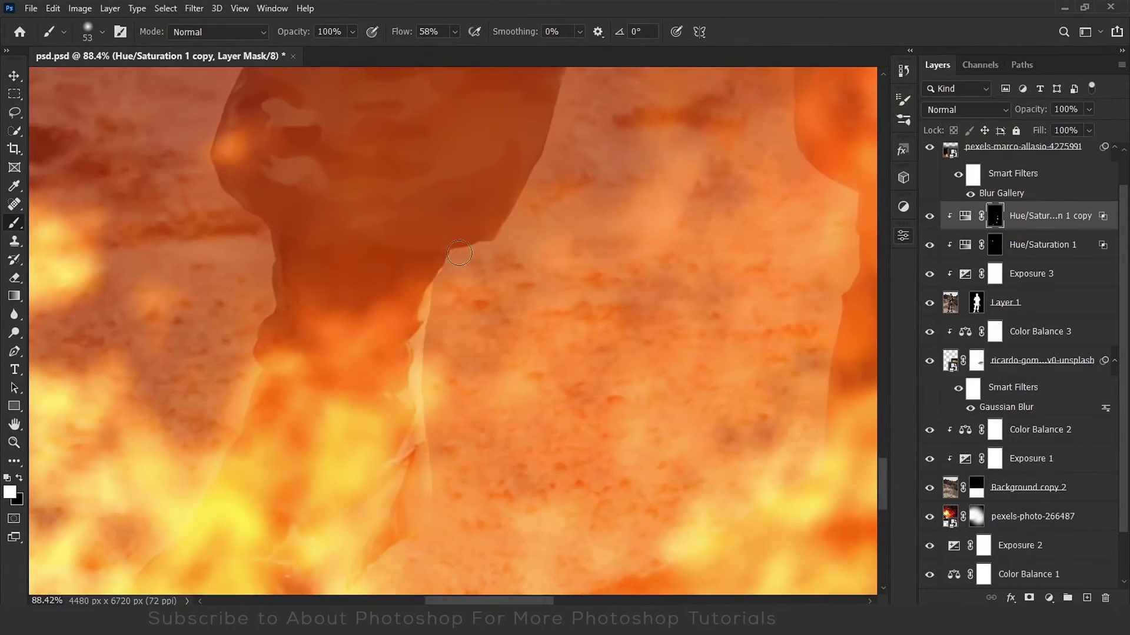
scroll(395, 367, up, 1)
scroll(463, 274, up, 2)
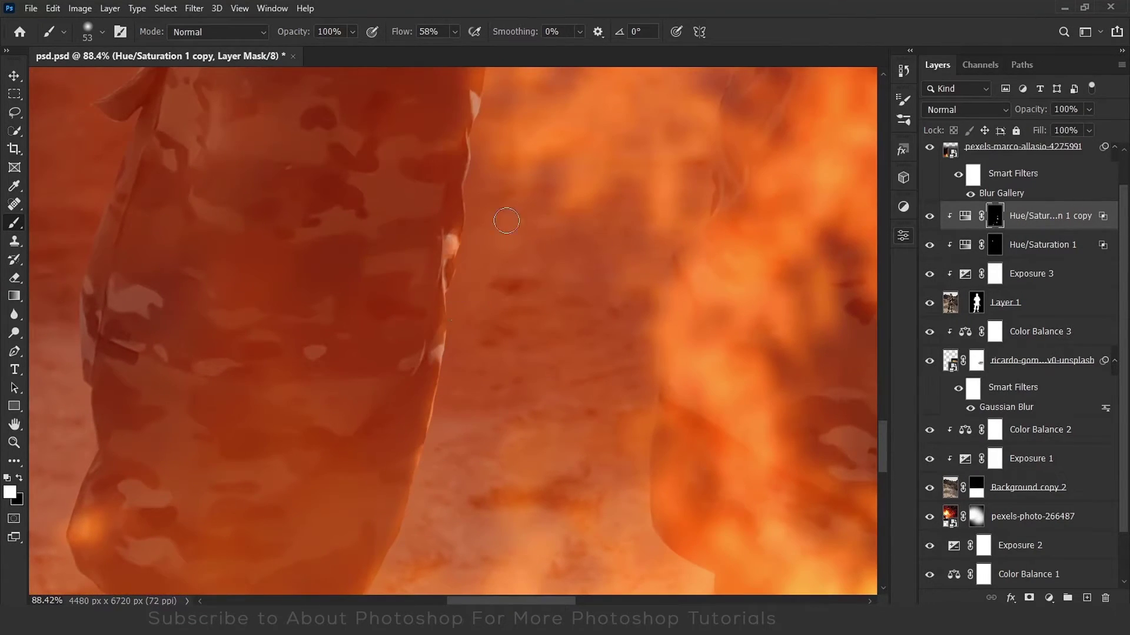
scroll(506, 220, up, 1)
scroll(377, 424, right, 2)
scroll(396, 293, up, 1)
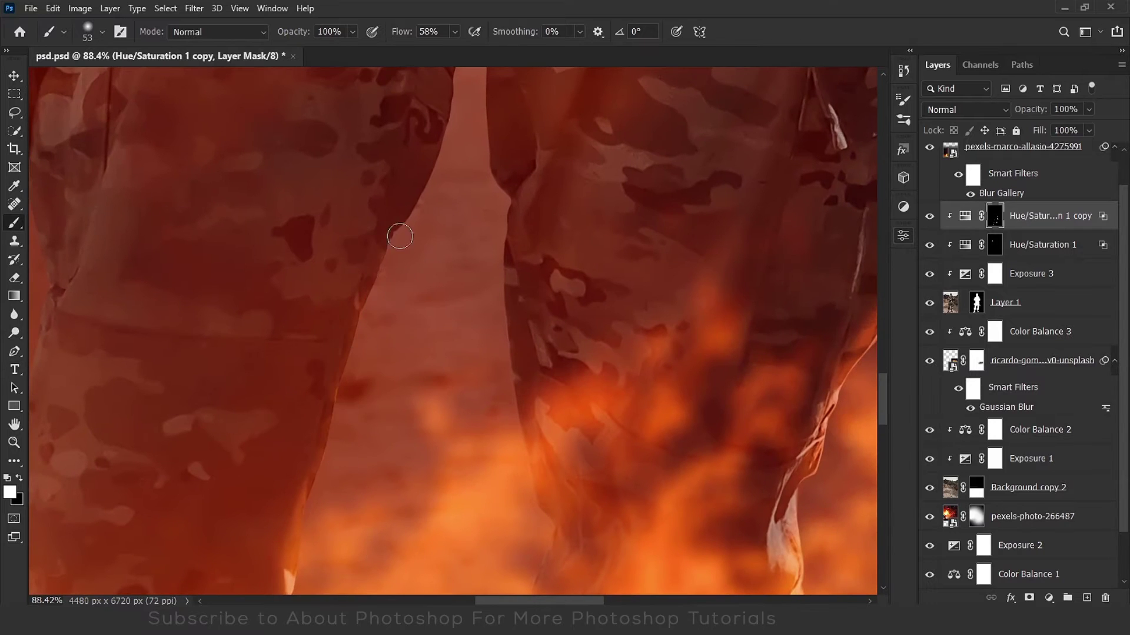
key(ctrl+0)
Compare with the Hue/Saturation 1 copy hidden, then set up a resized white brush on its mask.
click(929, 216)
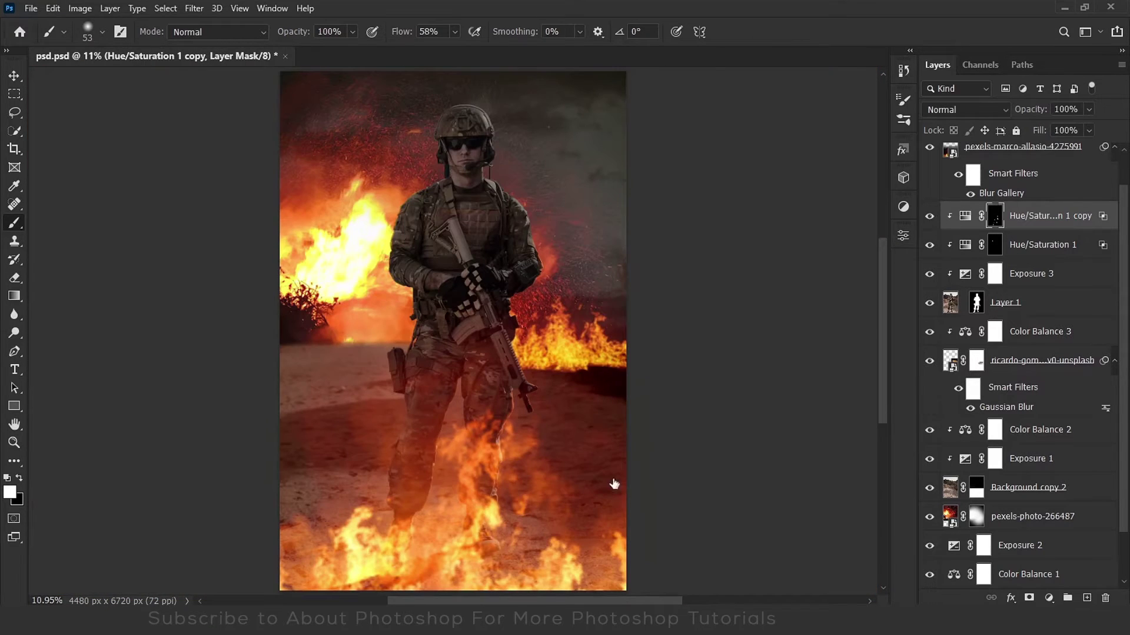
scroll(614, 483, up, 3)
key(alt+bracketleft)
scroll(471, 353, up, 3)
key(bracketright)
key(bracketright)
key(bracketright)
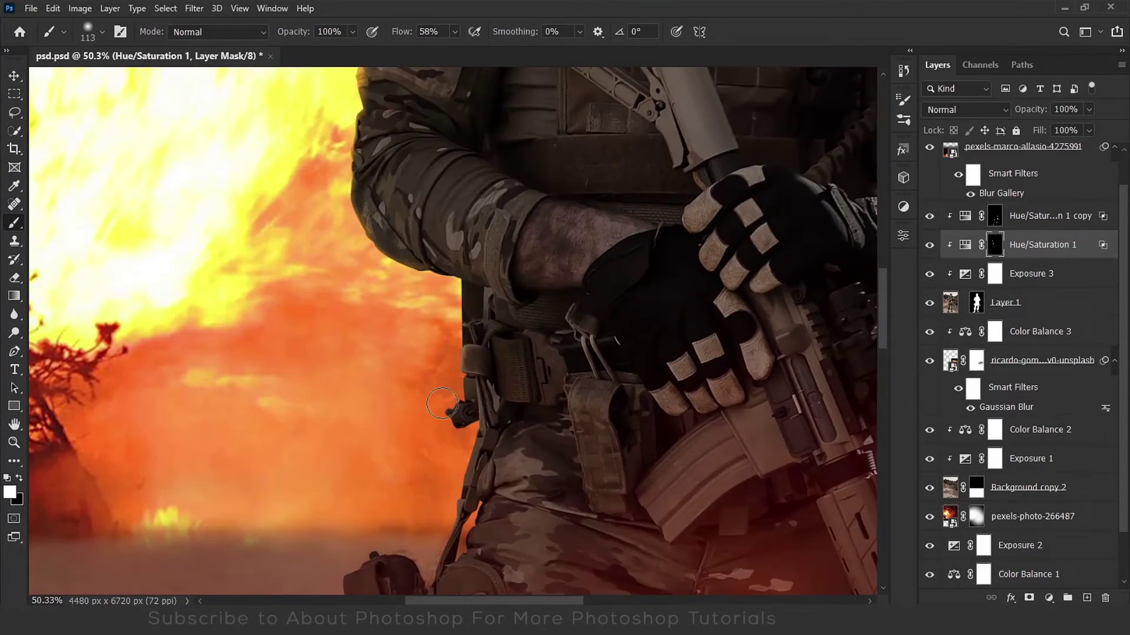
click(930, 216)
scroll(549, 264, up, 5)
scroll(518, 282, up, 2)
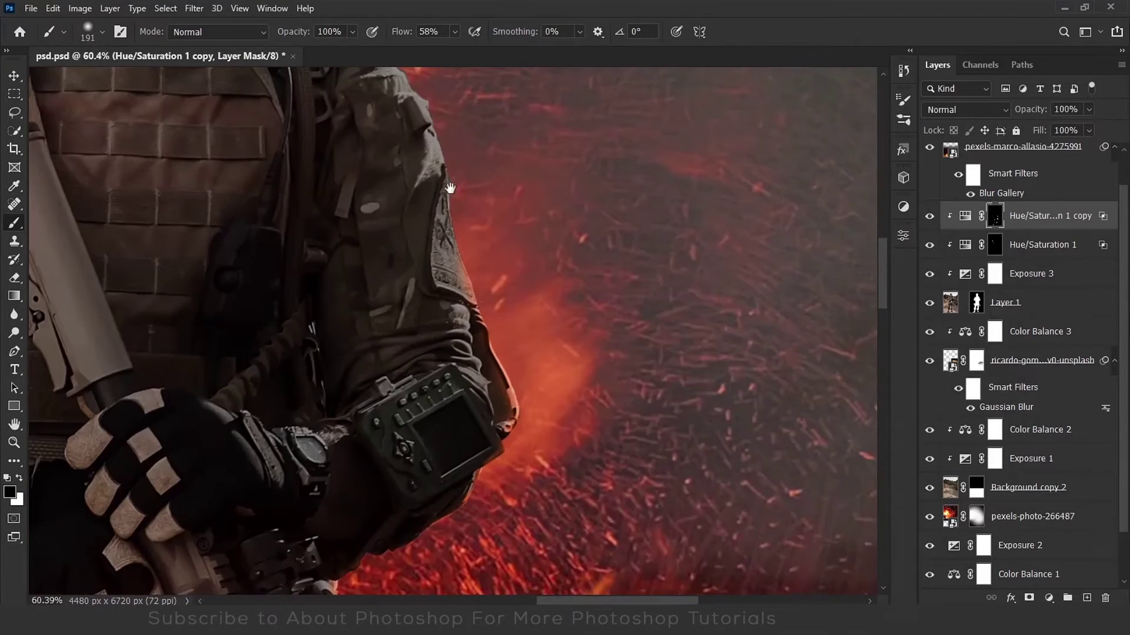
key(bracketleft)
key(bracketleft)
key(bracketleft)
scroll(495, 302, up, 1)
key(x)
scroll(494, 302, up, 5)
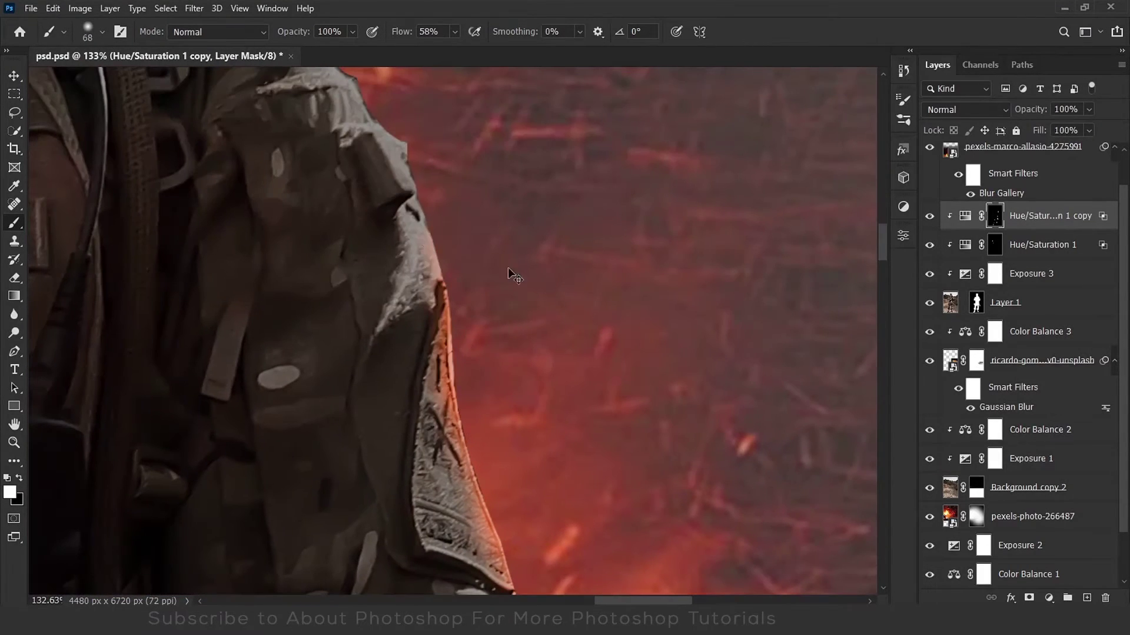
Paint an orange glow along the helmet rim on the copy mask, undoing a stray stroke.
drag(434, 219, 584, 368)
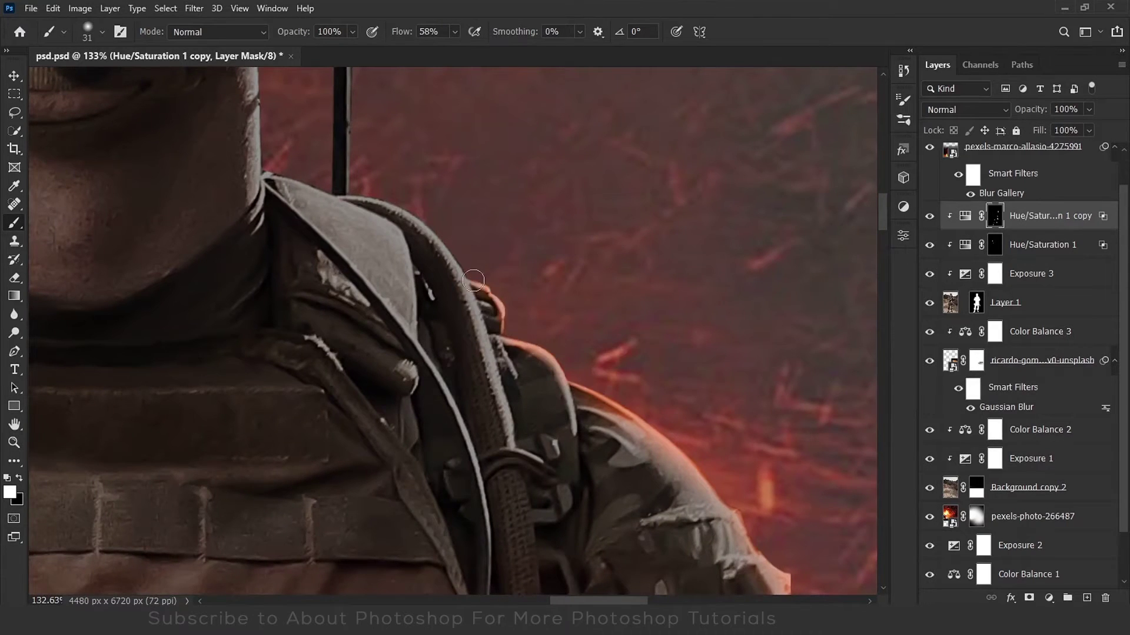
drag(471, 276, 582, 459)
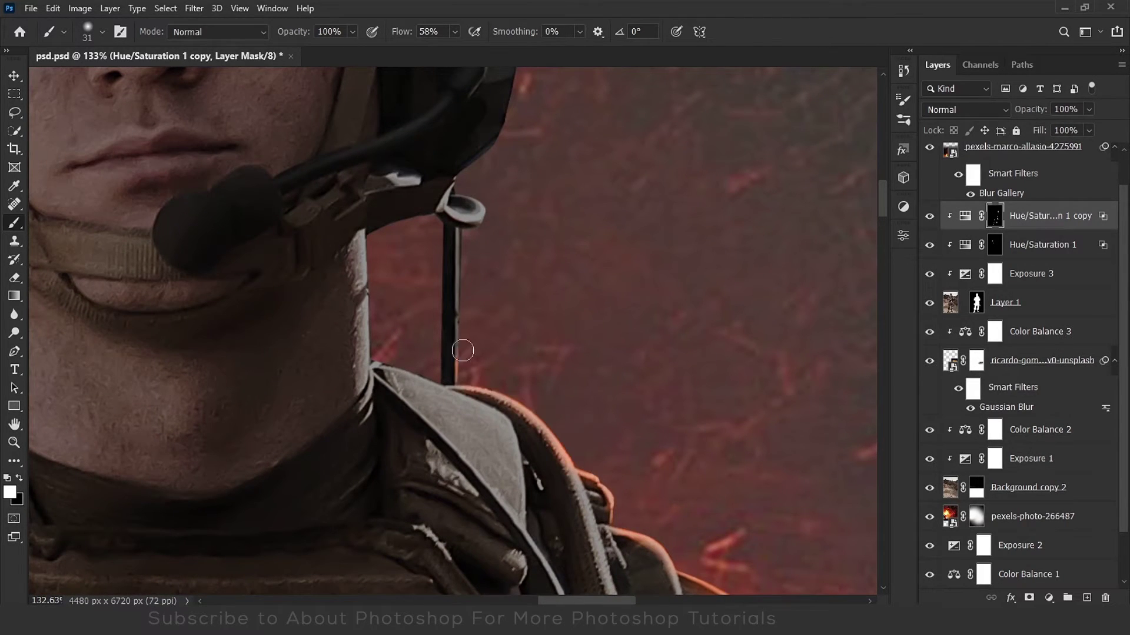
drag(465, 279, 494, 433)
drag(552, 351, 552, 408)
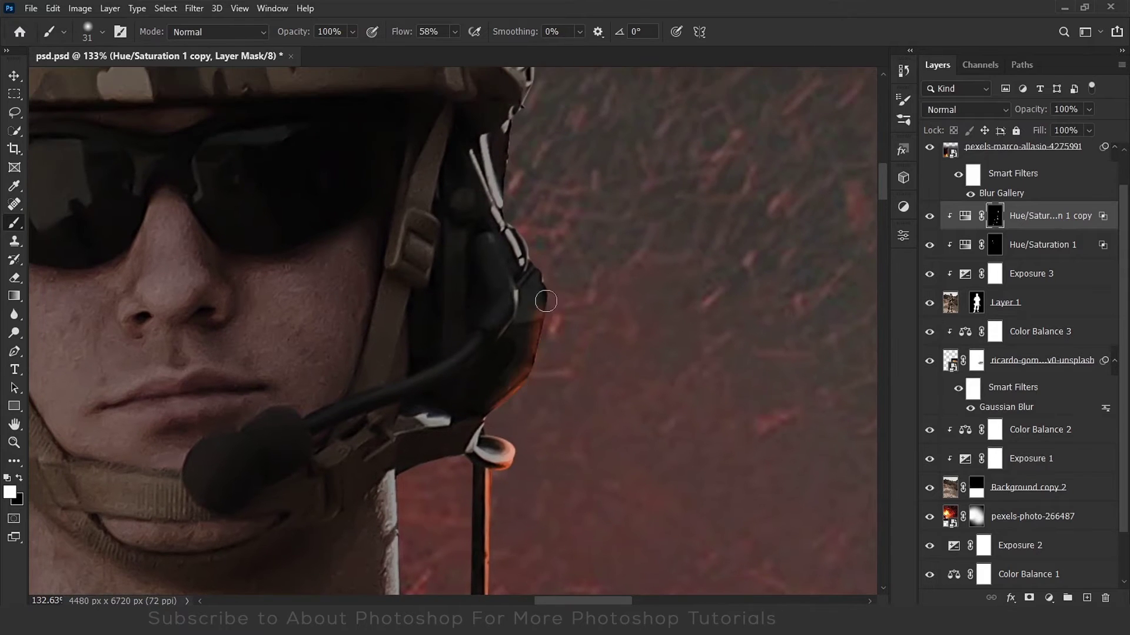
key(bracketright)
key(bracketright)
key(bracketright)
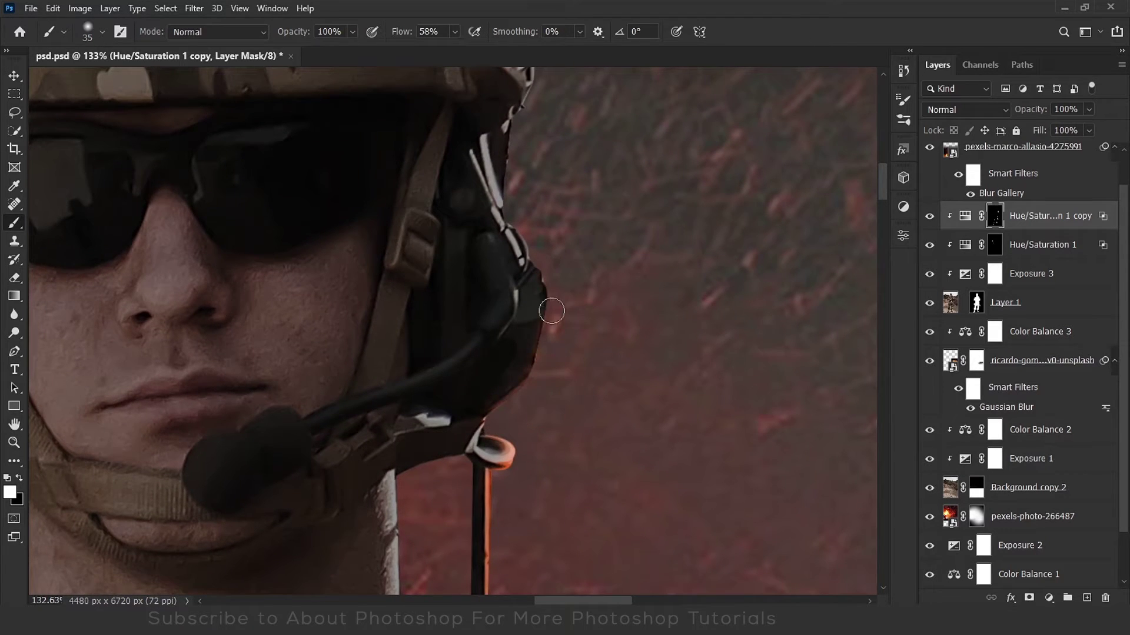
drag(542, 308, 569, 444)
mouse_move(615, 355)
mouse_down()
mouse_move(622, 486)
mouse_move(591, 430)
mouse_up()
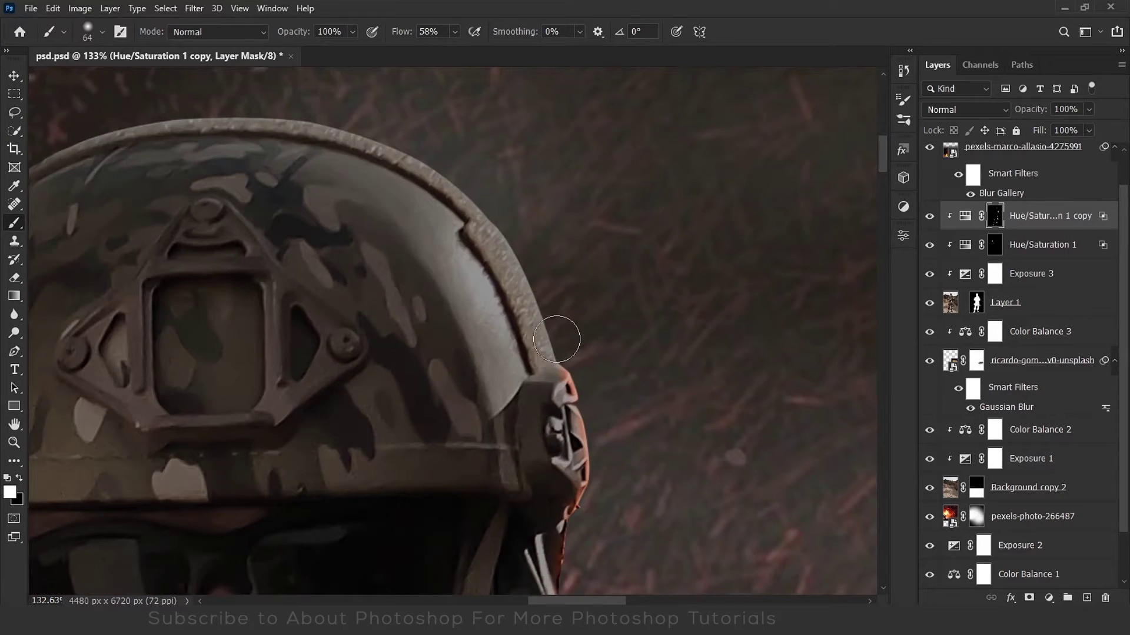
drag(557, 339, 377, 138)
key(ctrl+z)
mouse_move(550, 303)
mouse_down()
mouse_move(643, 457)
mouse_move(419, 276)
mouse_move(177, 270)
mouse_up()
key(ctrl+0)
Paint an orange glow along the soldier's shoulder edge on the copy mask.
scroll(476, 126, up, 5)
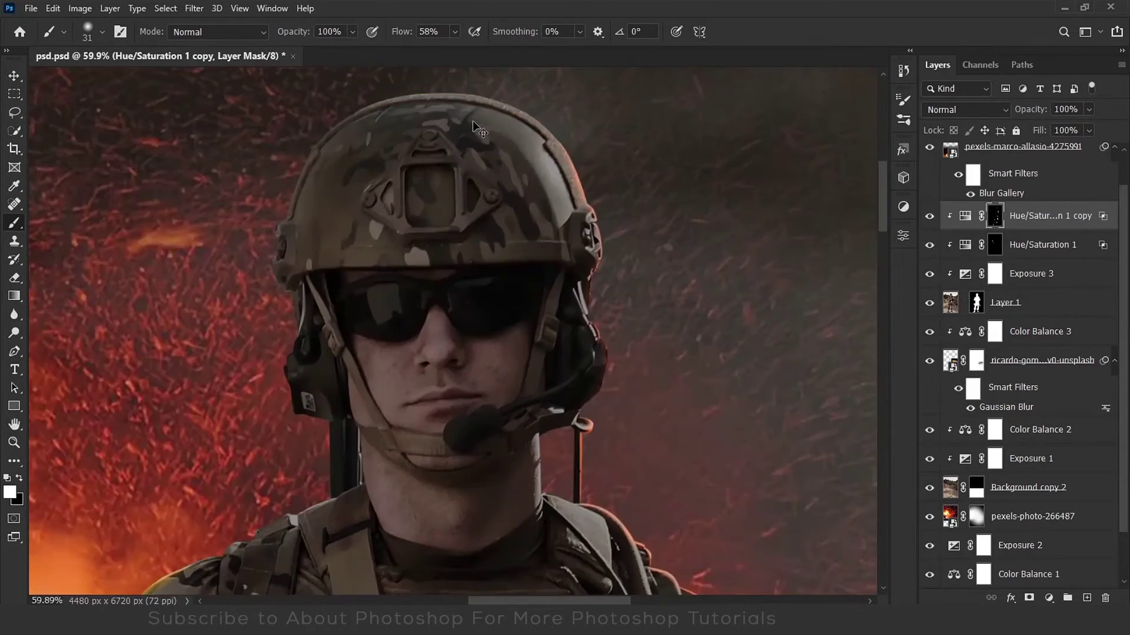
scroll(476, 127, up, 4)
scroll(543, 232, up, 2)
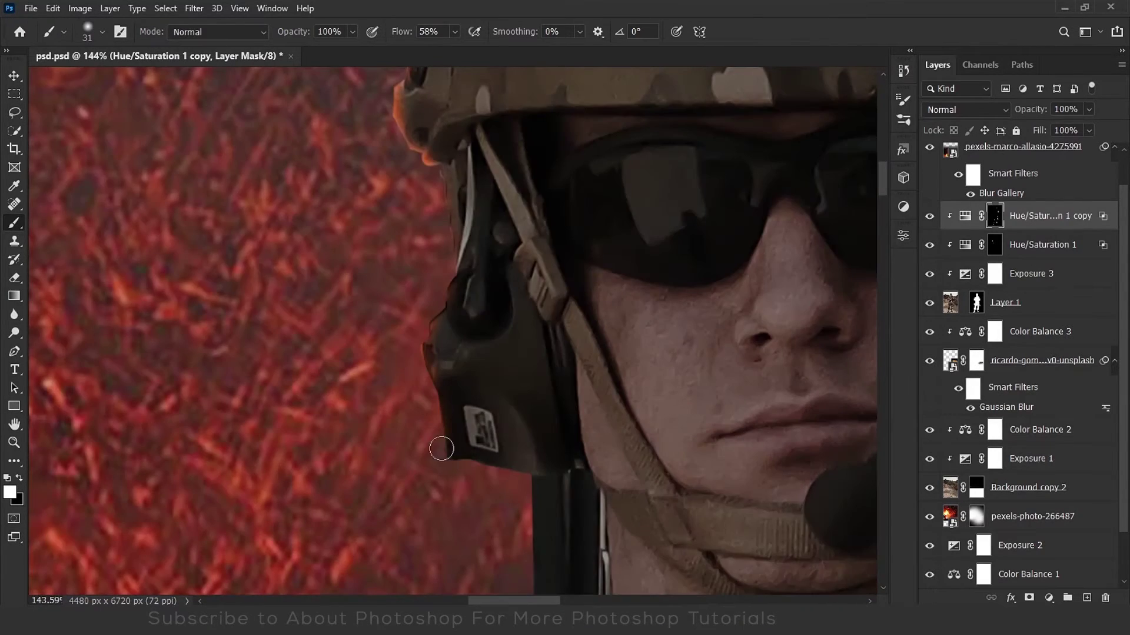
mouse_move(441, 446)
mouse_down()
mouse_move(479, 277)
mouse_move(453, 391)
mouse_move(533, 226)
mouse_up()
drag(491, 259, 227, 390)
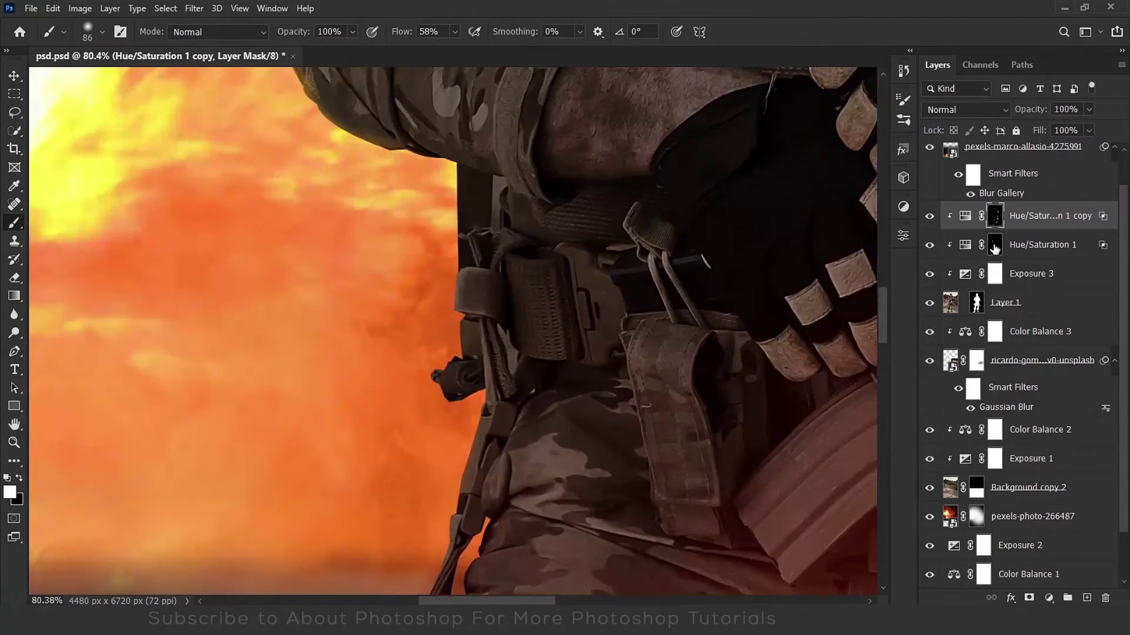
Paint with black on the Hue/Saturation 1 mask around the belt, leg and thigh.
click(1039, 244)
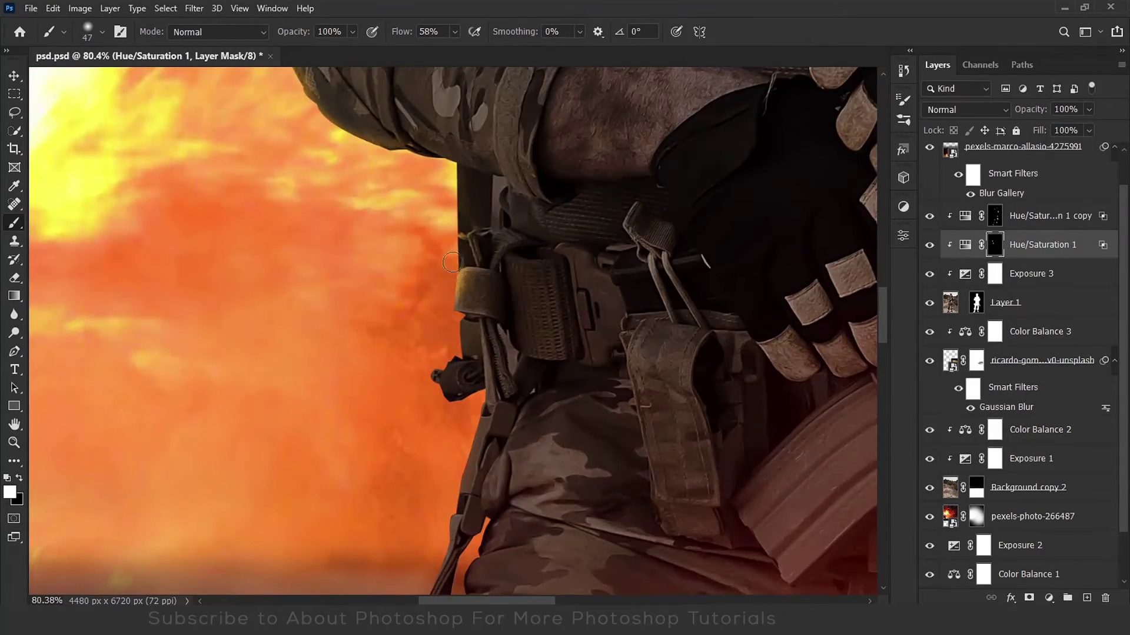
key(x)
drag(448, 365, 528, 333)
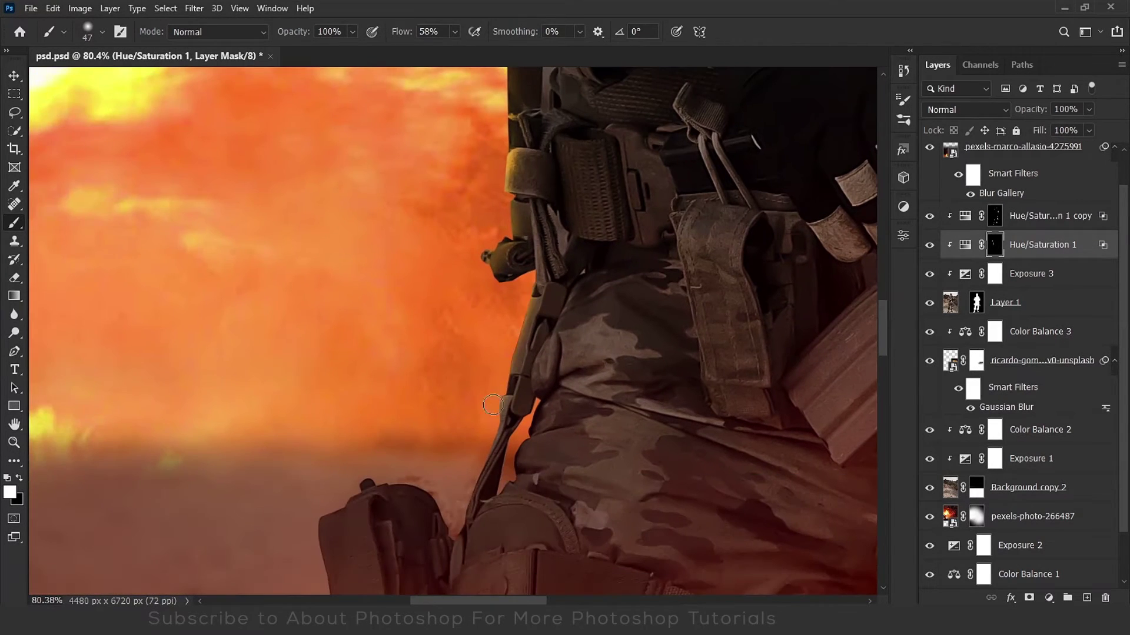
mouse_move(493, 405)
mouse_down()
mouse_move(444, 327)
mouse_move(447, 247)
mouse_up()
mouse_move(447, 377)
mouse_down()
mouse_move(447, 179)
mouse_move(500, 178)
mouse_up()
scroll(447, 247, down, 2)
scroll(377, 294, up, 5)
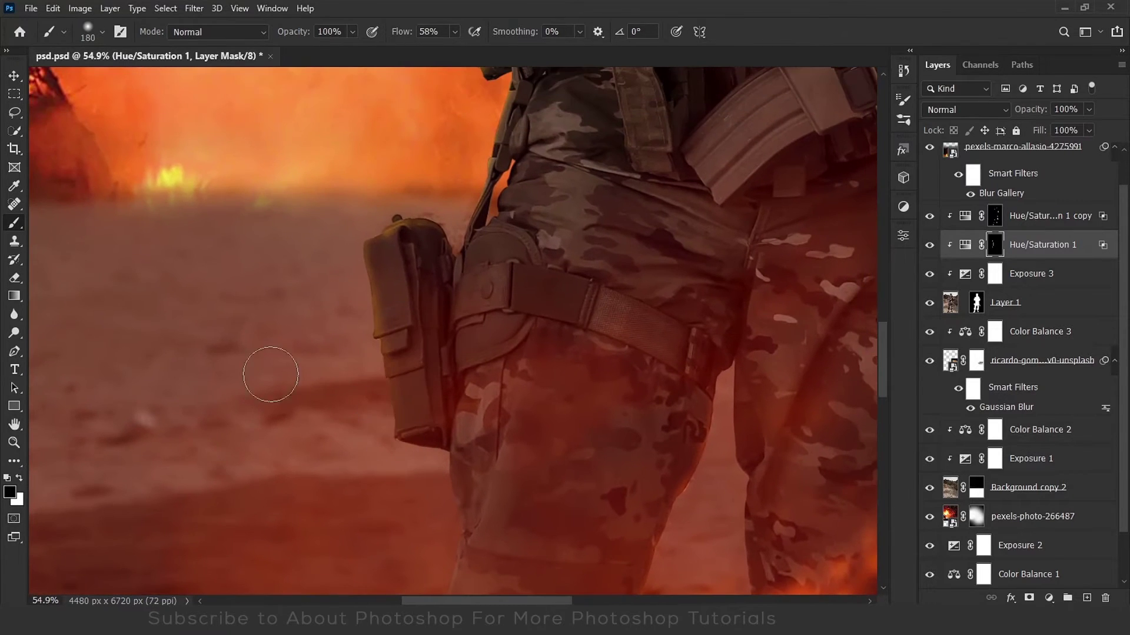
scroll(271, 374, down, 3)
scroll(404, 345, down, 3)
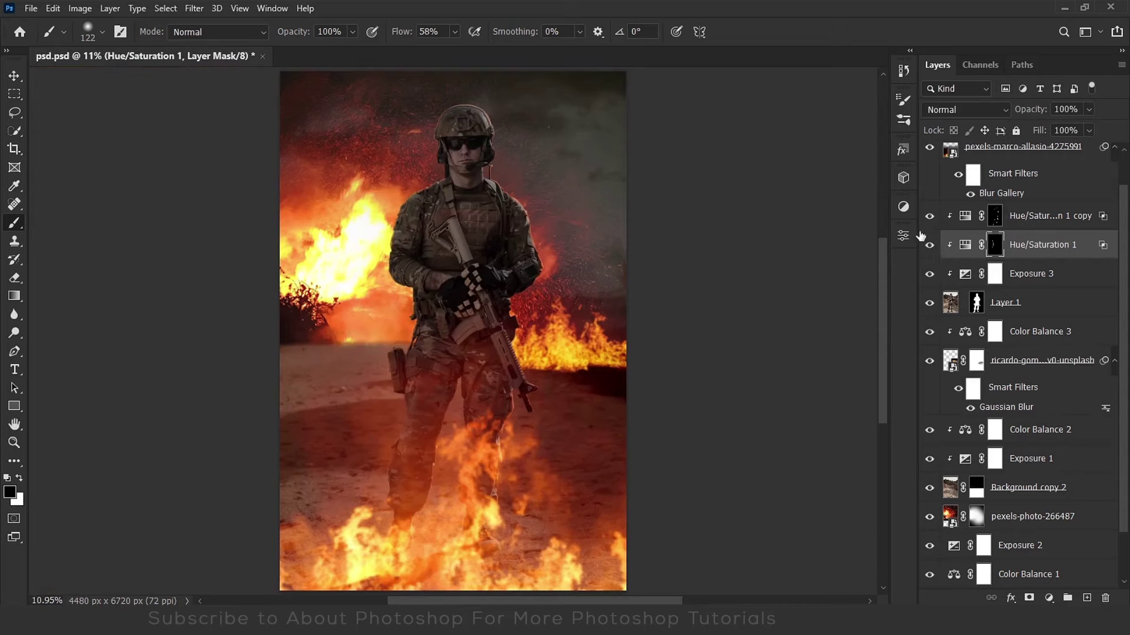
Paint with white on the Hue/Saturation 1 mask along the lower leg near the fire.
key(x)
scroll(456, 361, up, 4)
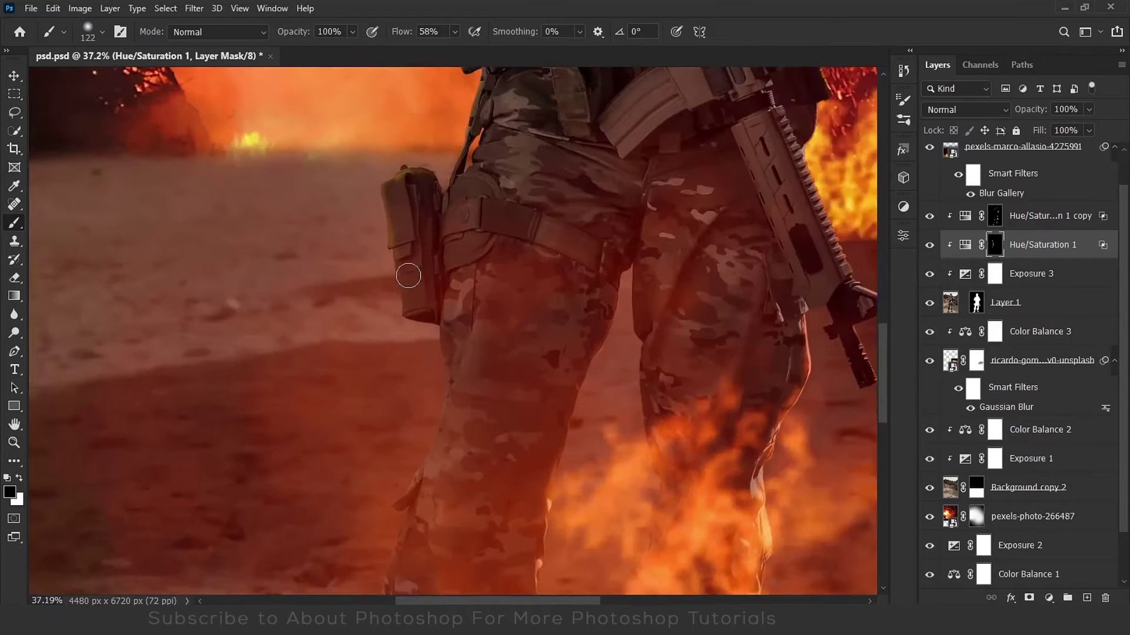
scroll(409, 269, up, 1)
drag(424, 404, 505, 298)
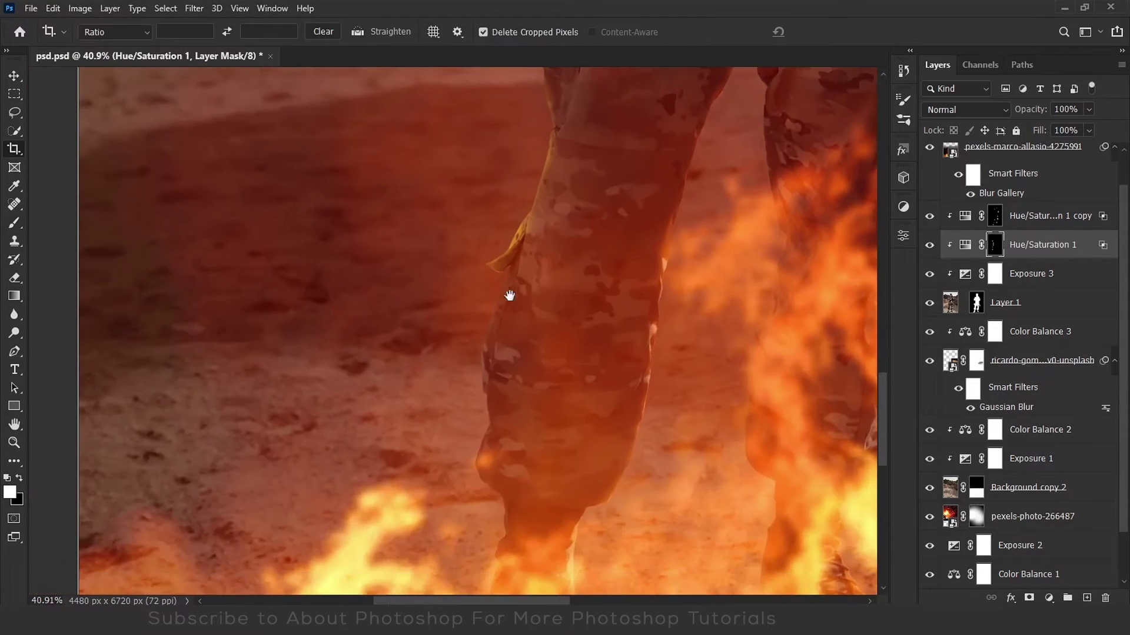
scroll(495, 462, down, 5)
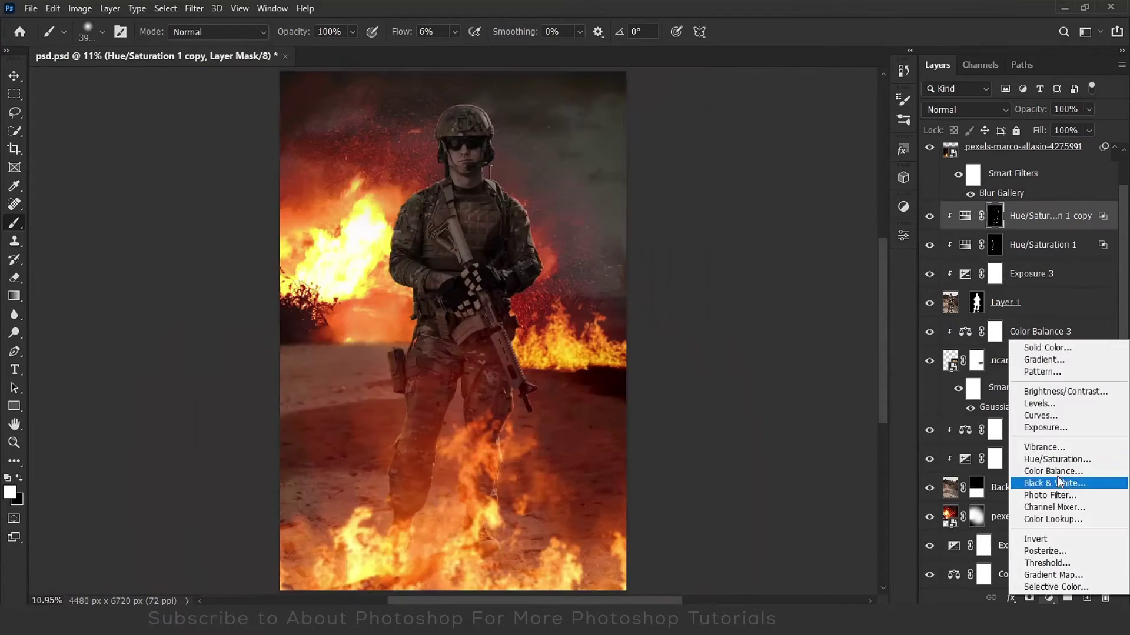
click(1054, 471)
drag(765, 312, 783, 313)
click(772, 281)
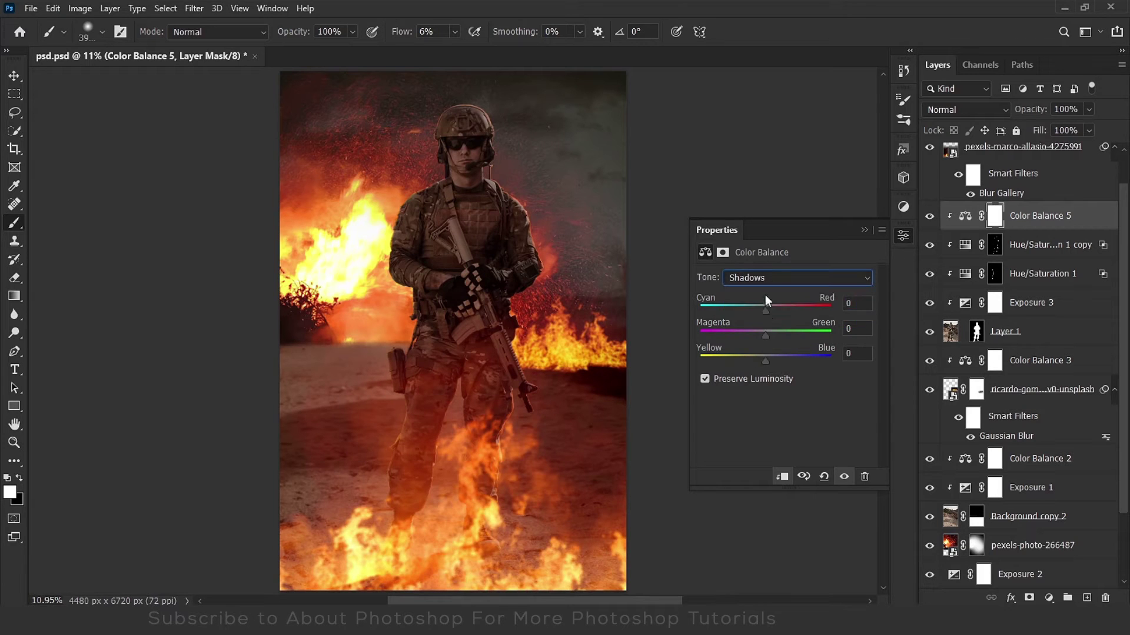
click(772, 278)
click(765, 315)
drag(765, 311, 768, 310)
drag(765, 360, 762, 362)
click(929, 216)
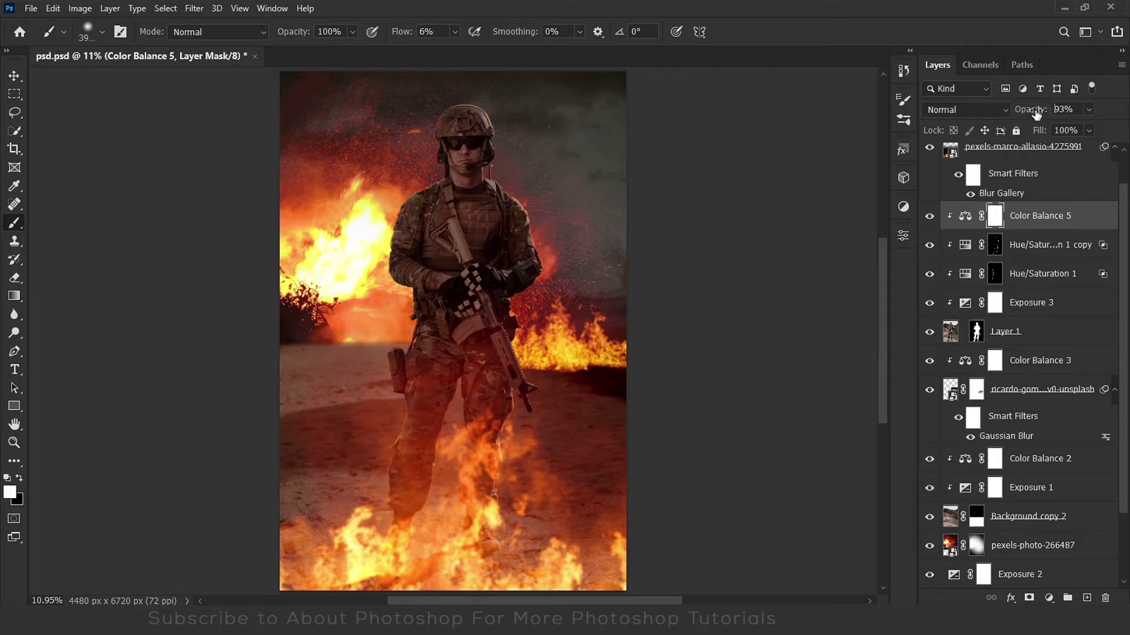
scroll(981, 252, down, 3)
double_click(983, 516)
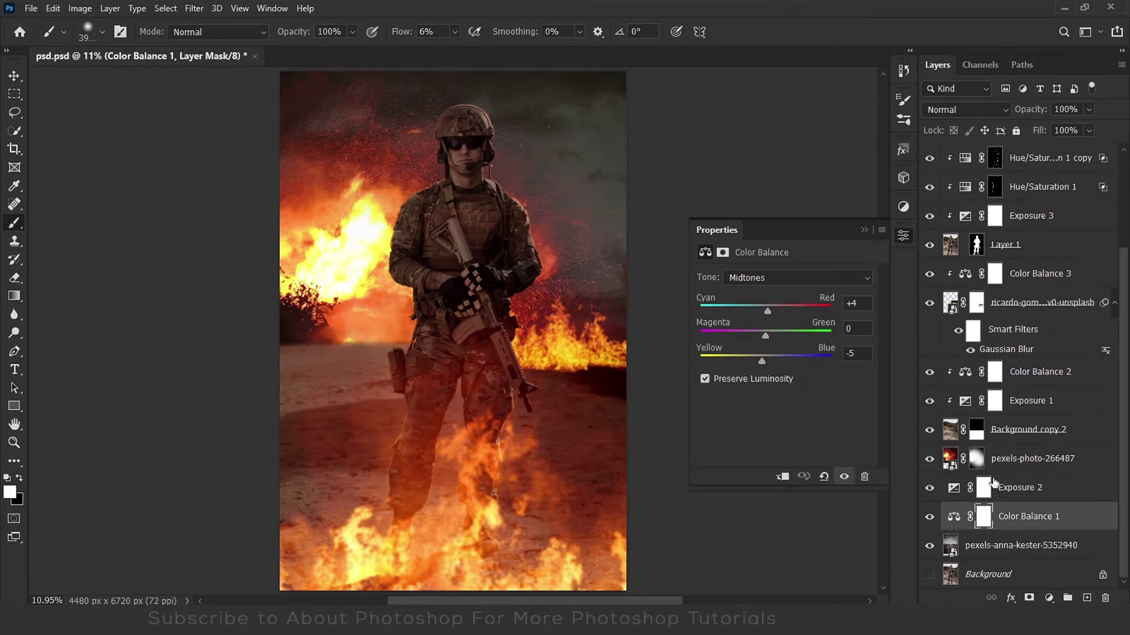
click(772, 279)
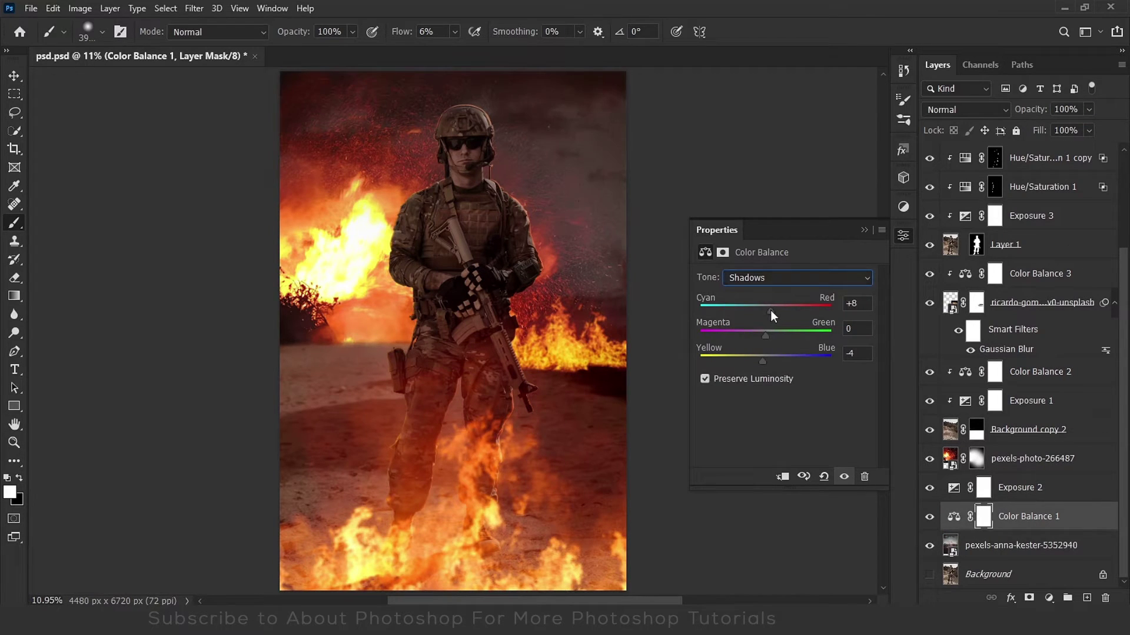
click(864, 229)
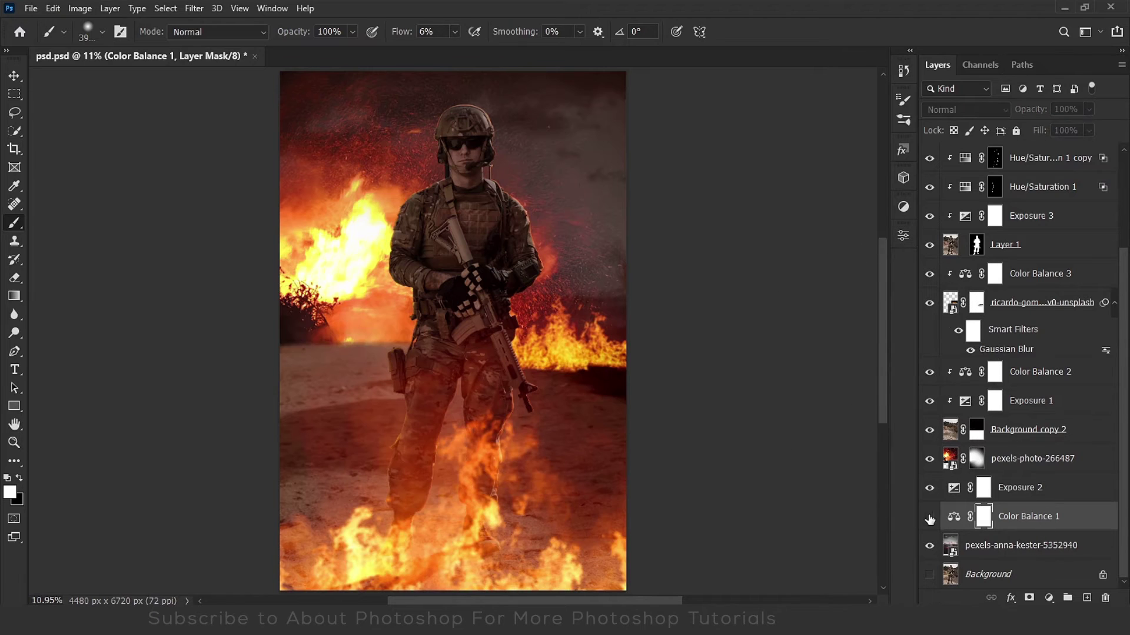
scroll(541, 196, up, 1)
key(bracketleft)
key(bracketleft)
key(bracketleft)
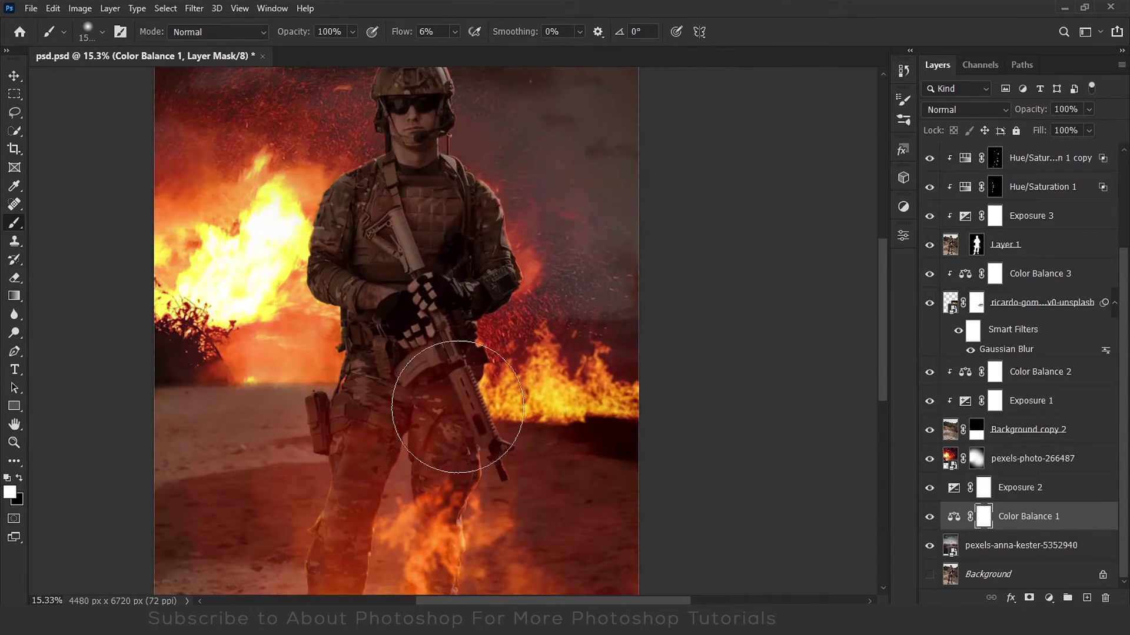
scroll(453, 404, up, 3)
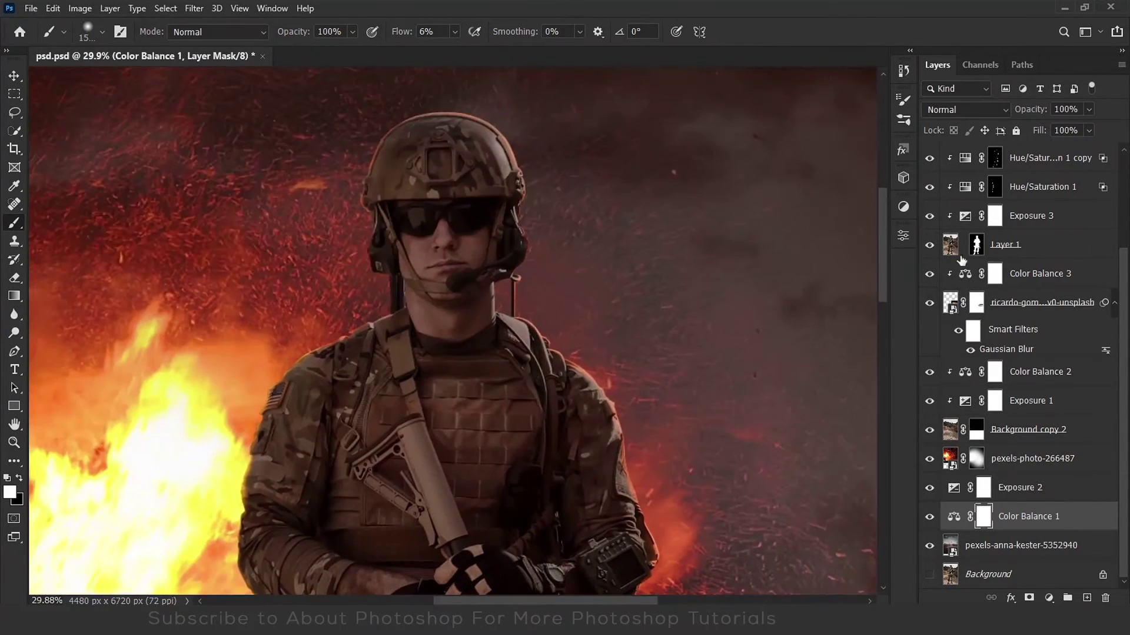
Paint a subtle orange tint onto the soldier's collar at about 21% brush flow.
scroll(550, 245, up, 3)
scroll(636, 273, up, 3)
key(bracketleft)
key(bracketleft)
key(bracketleft)
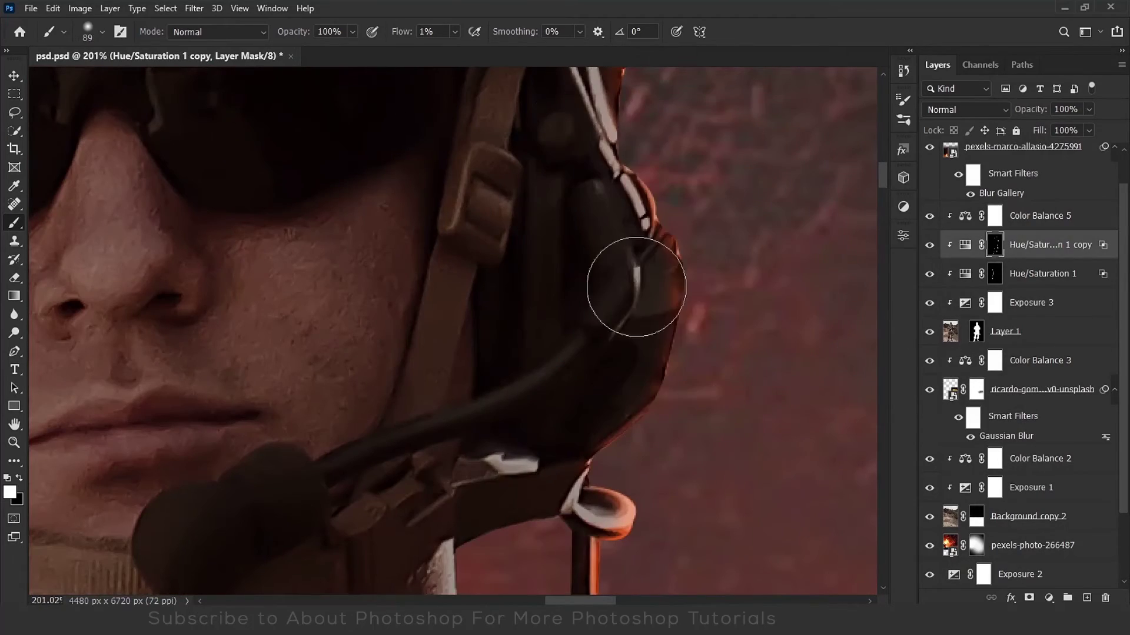
scroll(700, 353, down, 10)
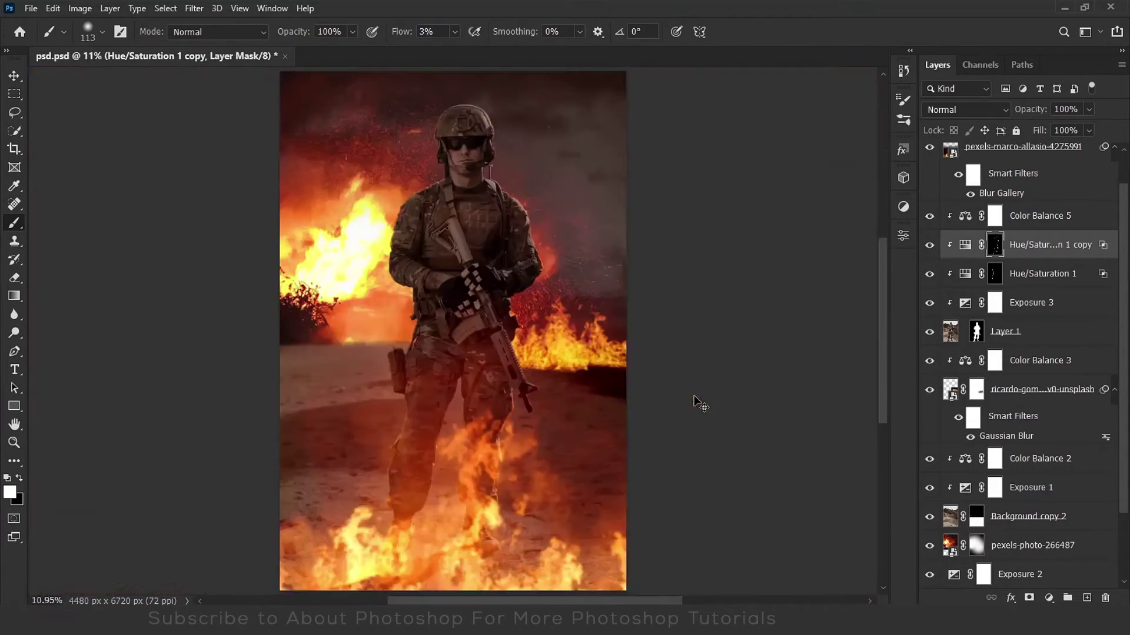
scroll(529, 188, up, 5)
scroll(694, 499, up, 3)
scroll(441, 328, up, 2)
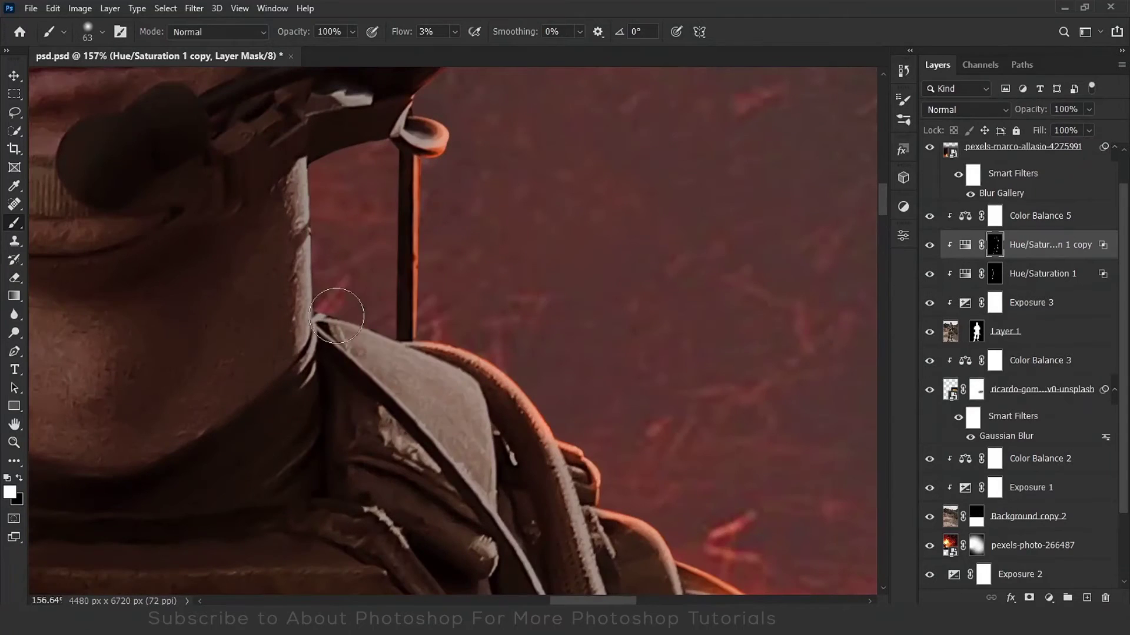
right_click(387, 336)
key(Return)
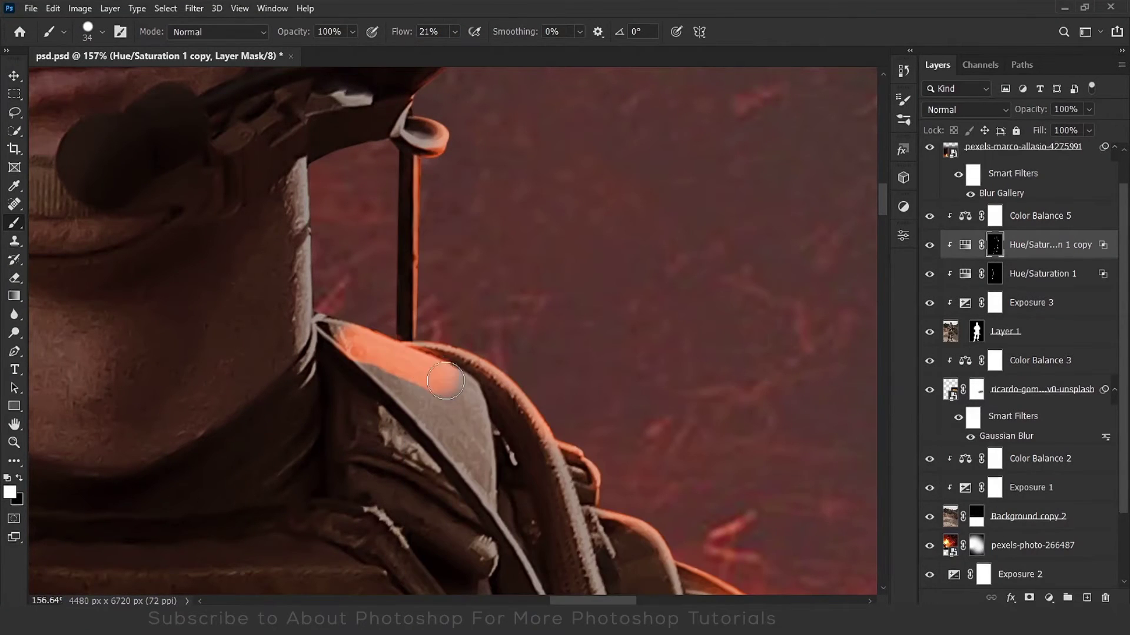
mouse_move(330, 323)
mouse_down()
mouse_move(443, 384)
mouse_move(465, 459)
mouse_up()
Paint the orange tint back off the collar with black on the mask.
right_click(365, 364)
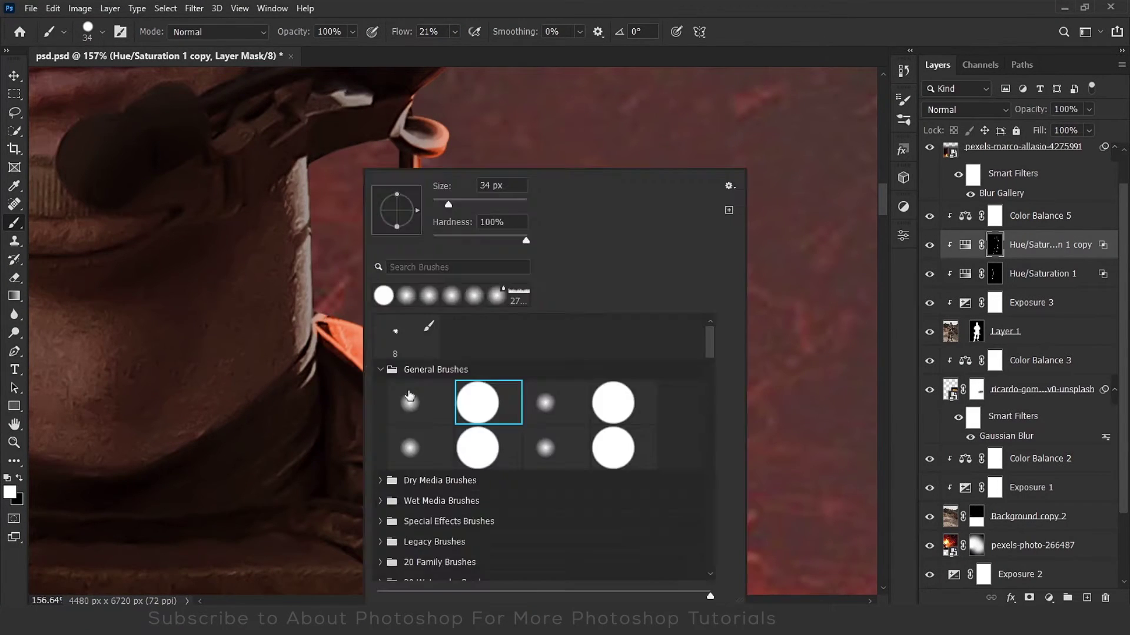
key(Return)
key(x)
mouse_move(383, 388)
mouse_down()
mouse_move(463, 504)
mouse_move(364, 388)
mouse_up()
Paint a faint orange rim along the neck with a smaller brush.
key(ctrl+0)
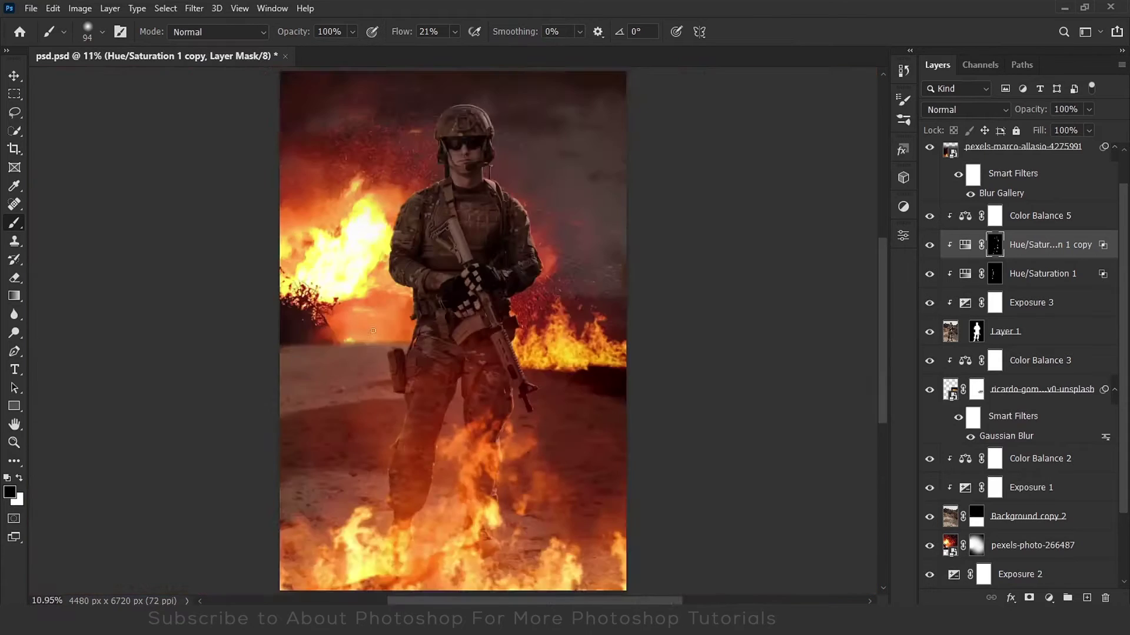
scroll(365, 447, up, 3)
scroll(365, 447, up, 3)
key(bracketleft)
key(bracketleft)
key(bracketleft)
scroll(311, 333, up, 2)
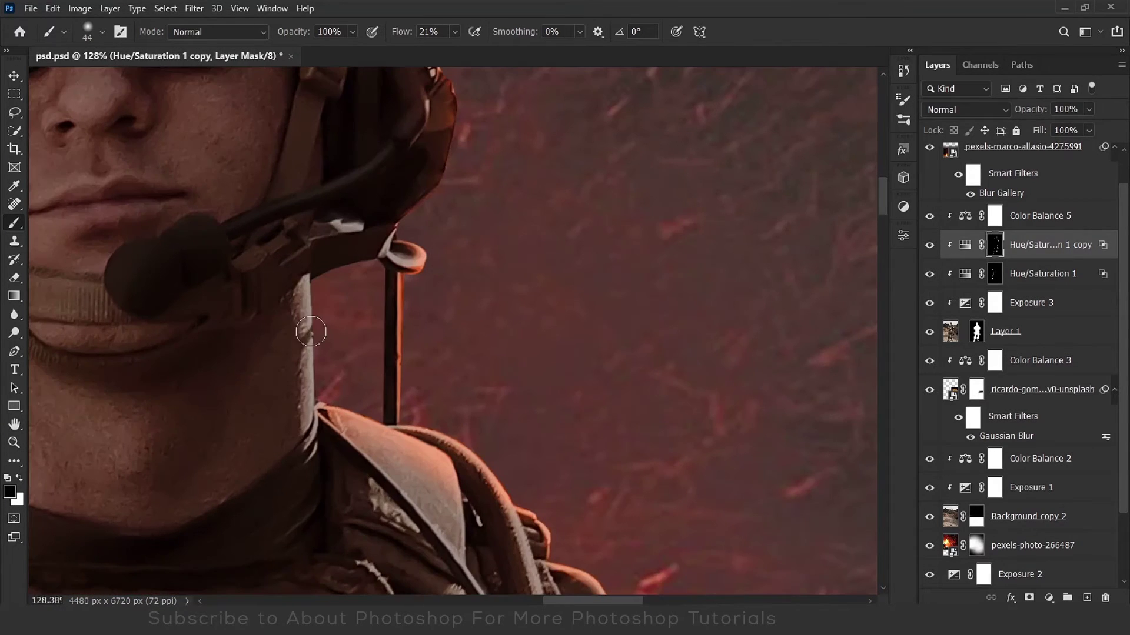
drag(319, 299, 307, 436)
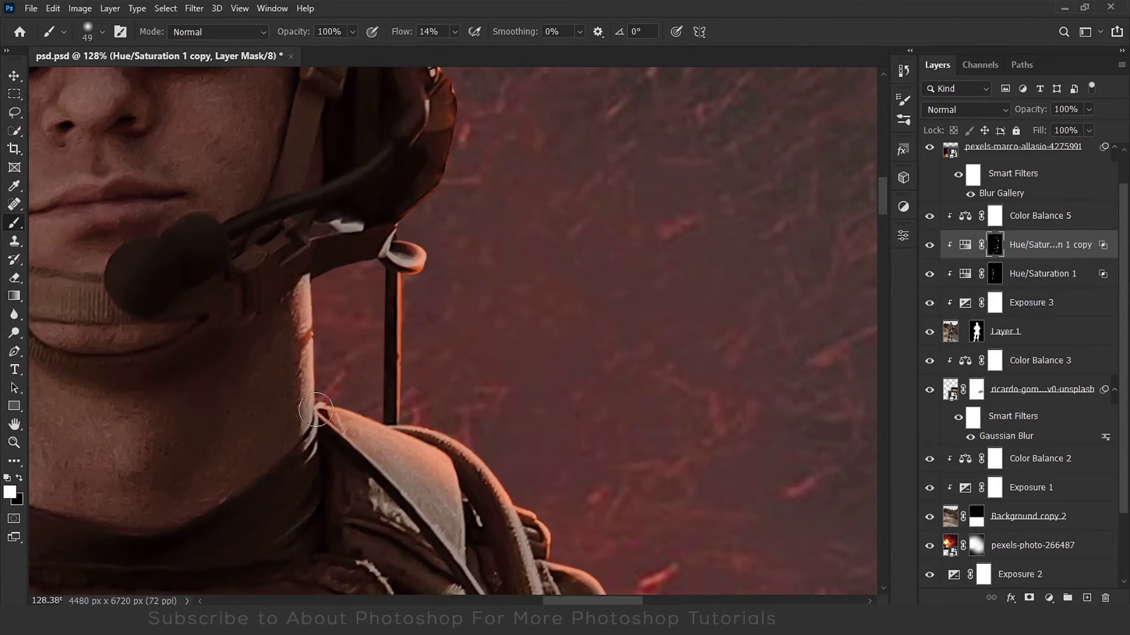
Paint an orange glow along the shoulder strap.
key(ctrl+0)
scroll(630, 320, up, 3)
scroll(630, 320, up, 3)
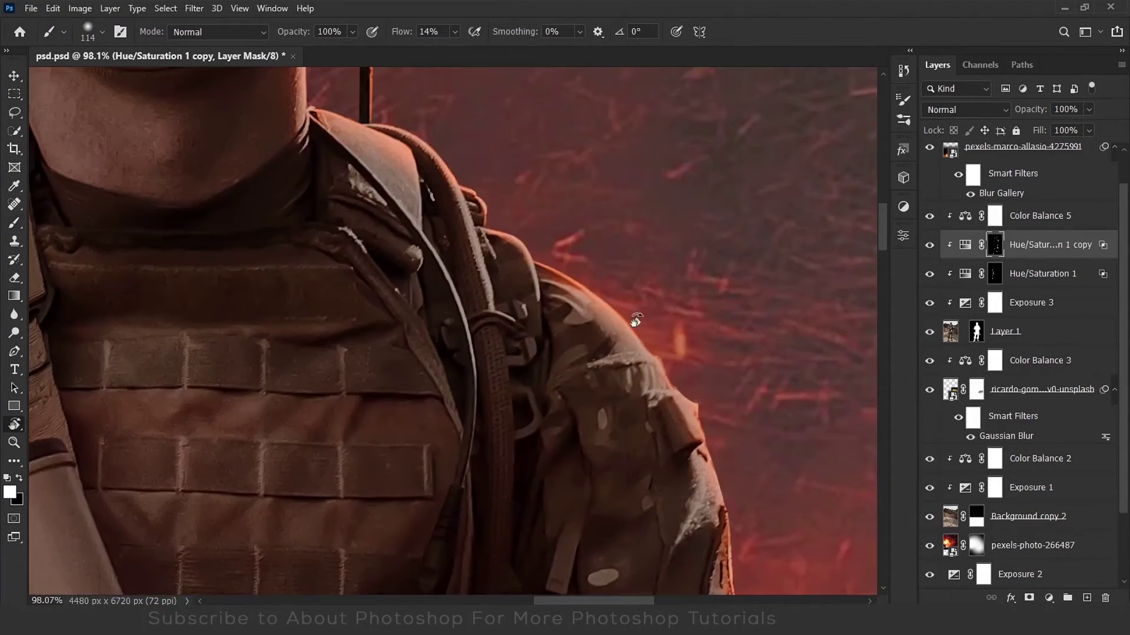
key(r)
drag(630, 320, 565, 69)
key(Escape)
key(b)
right_click(341, 172)
key(Escape)
scroll(321, 320, up, 2)
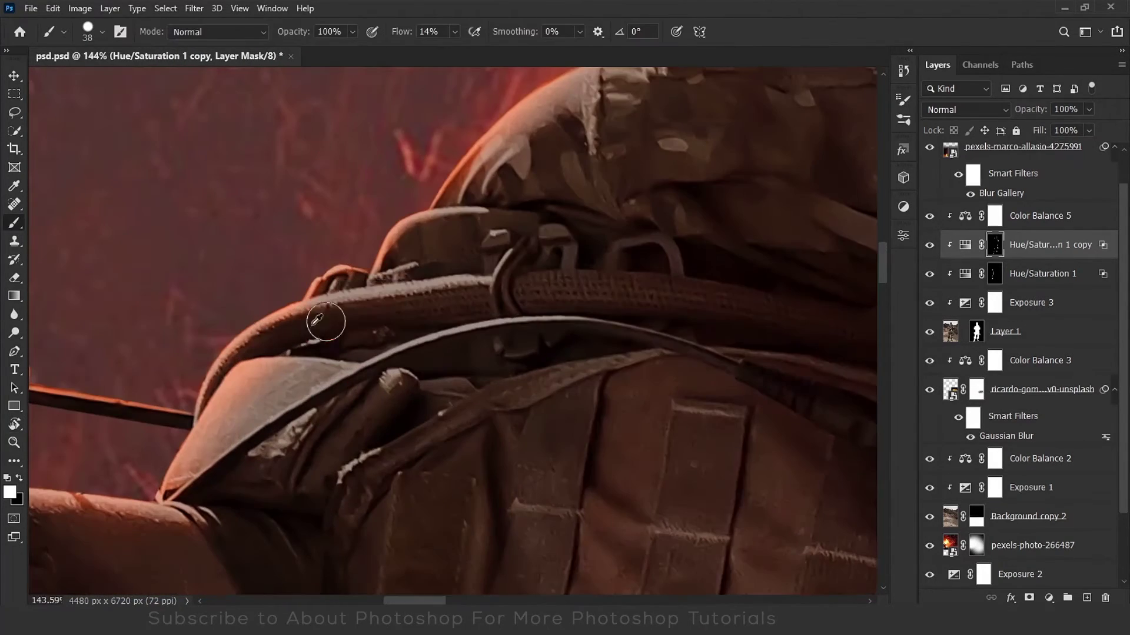
drag(342, 310, 341, 310)
Paint orange onto the top strap piece, then mask it back out with black.
key(bracketright)
key(bracketright)
key(bracketright)
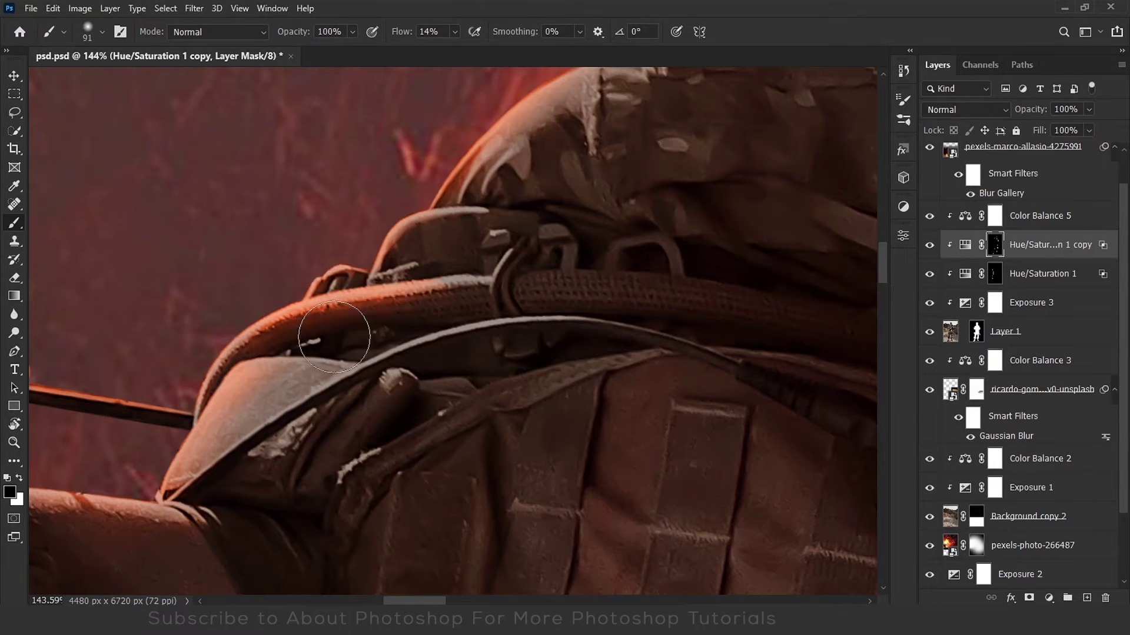
key(x)
drag(227, 320, 218, 320)
right_click(335, 276)
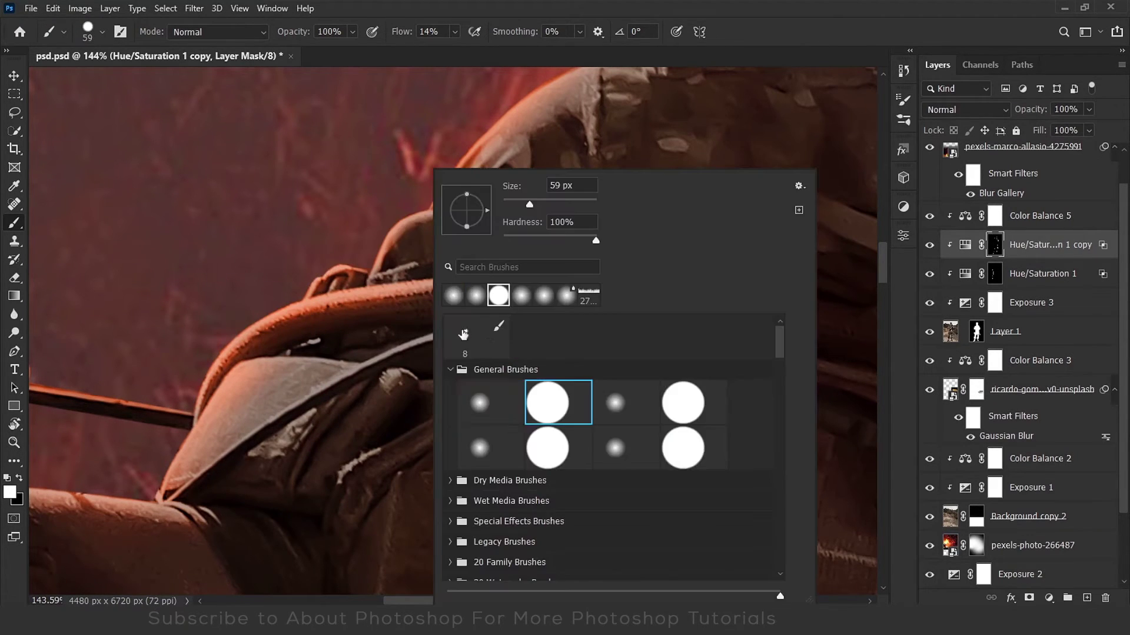
drag(447, 229, 394, 253)
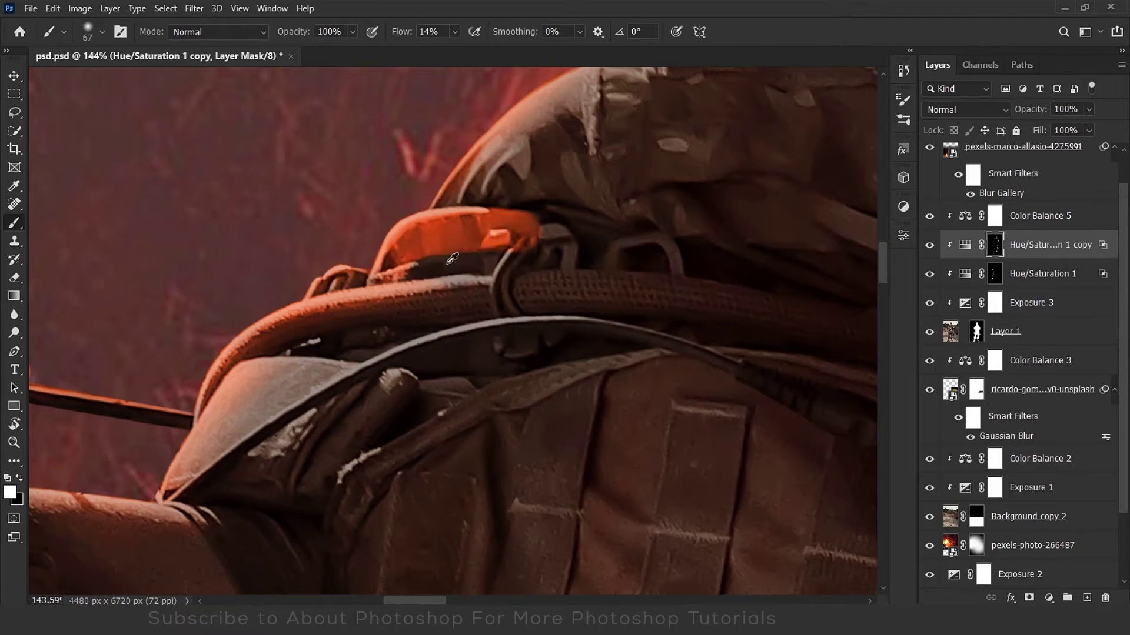
key(x)
mouse_move(559, 238)
mouse_down()
mouse_move(411, 259)
mouse_move(451, 288)
mouse_move(407, 261)
mouse_move(336, 369)
mouse_up()
Set a large soft brush around 50 px at about 33% flow, framing the forearm and wrist device.
right_click(330, 360)
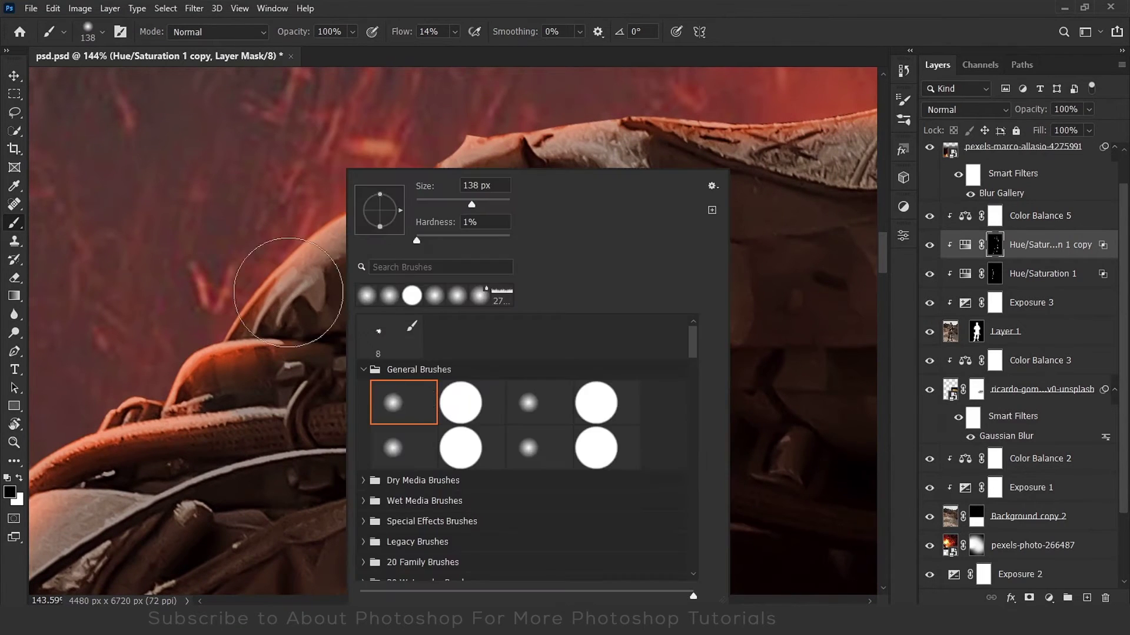
key(Return)
drag(489, 154, 403, 192)
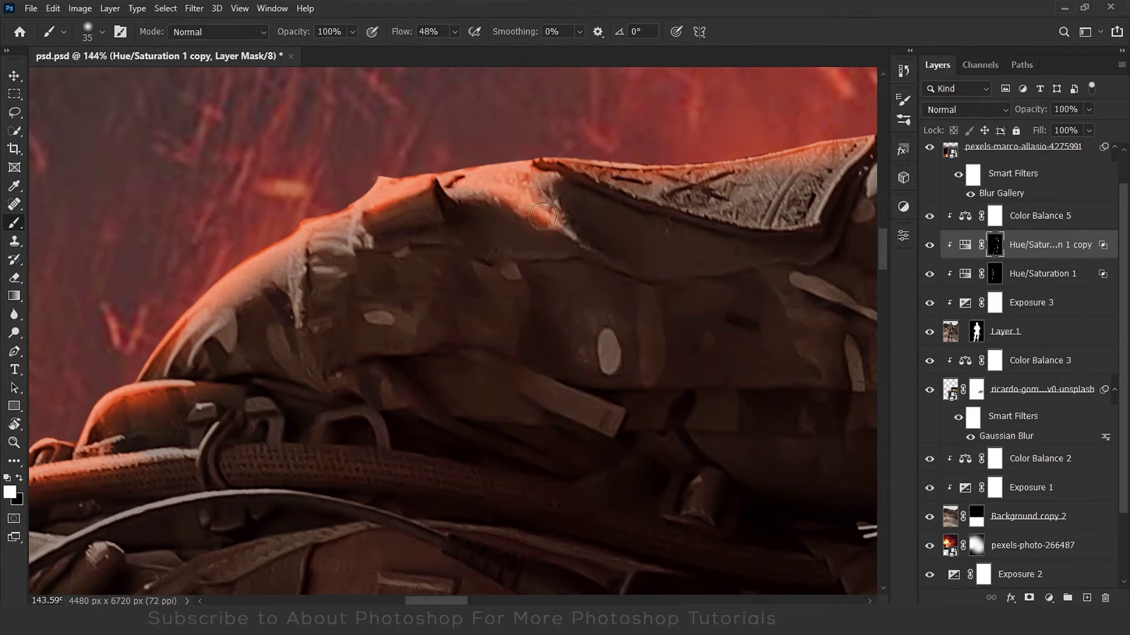
scroll(542, 216, down, 3)
scroll(542, 216, up, 3)
right_click(530, 265)
key(Return)
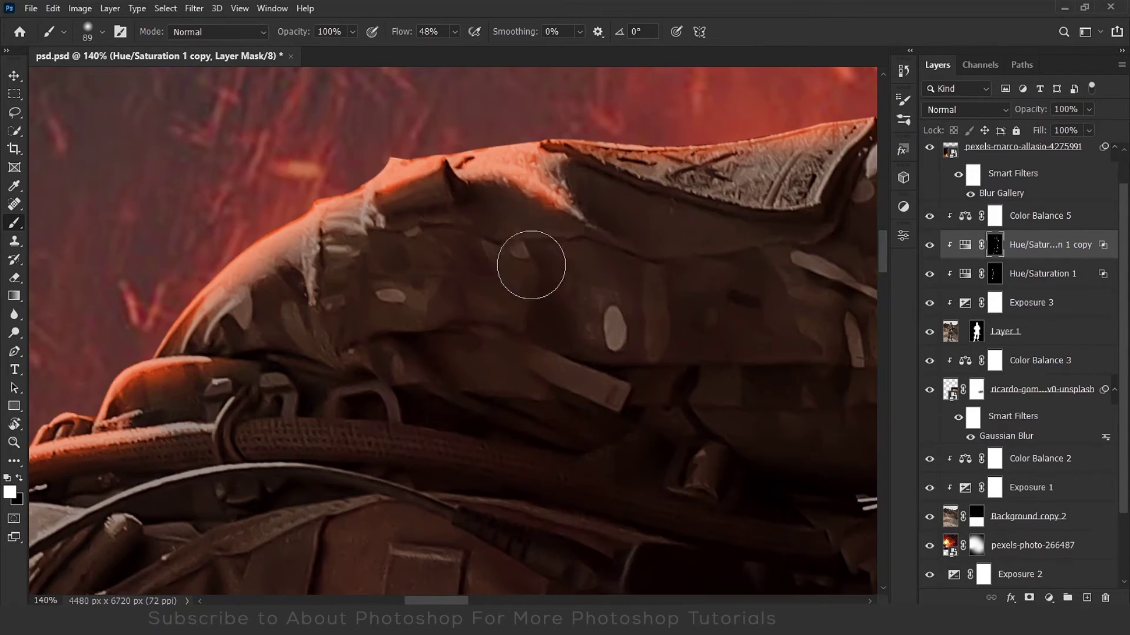
drag(618, 208, 467, 239)
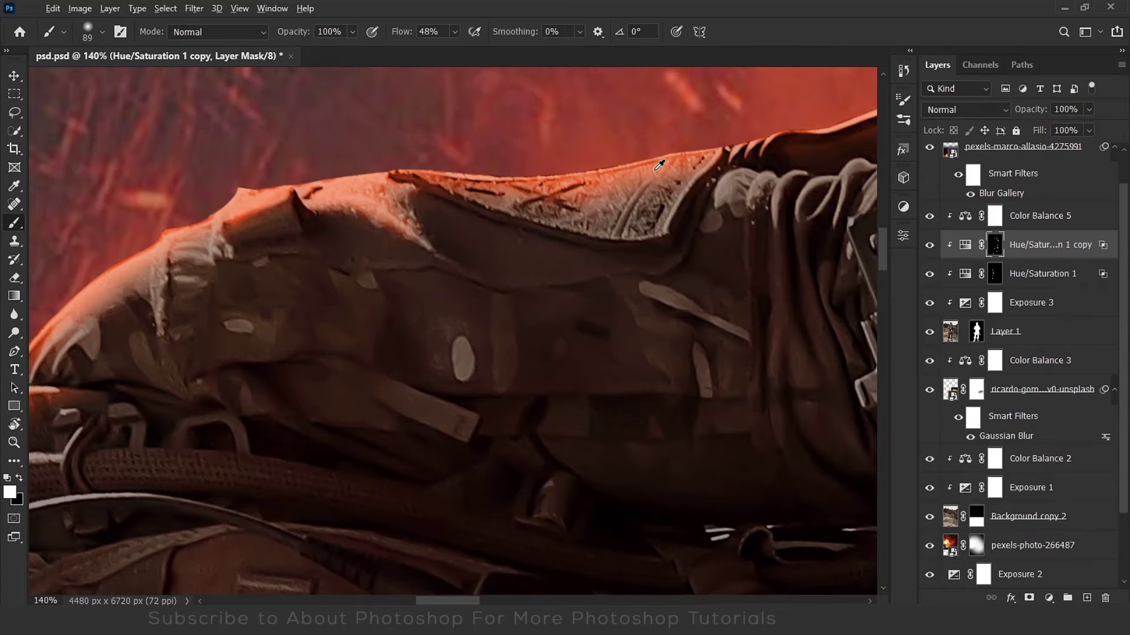
drag(659, 165, 579, 194)
drag(405, 32, 396, 46)
Paint orange onto the cuff folds with a soft round brush.
right_click(593, 203)
double_click(649, 400)
key(x)
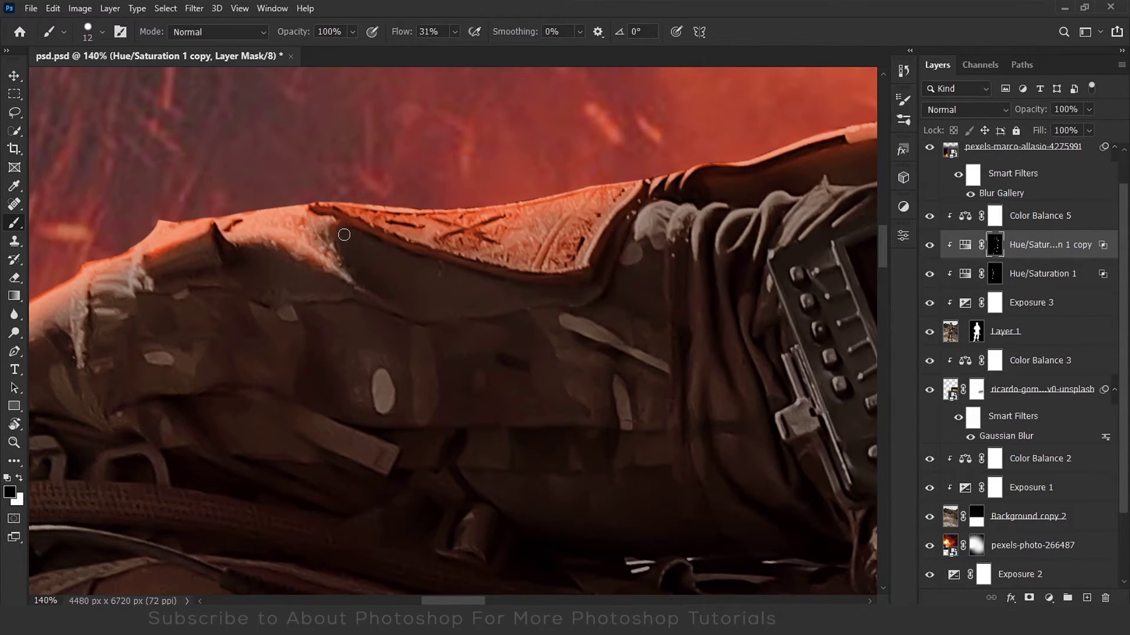
scroll(523, 300, down, 3)
scroll(518, 288, up, 5)
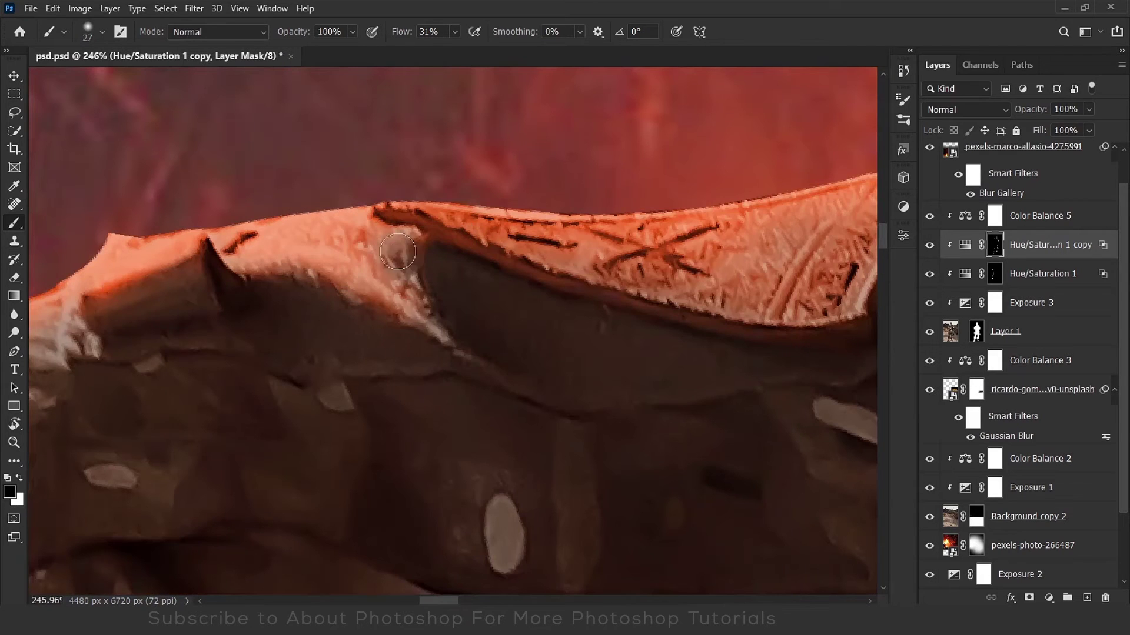
drag(402, 287, 117, 382)
right_click(340, 382)
double_click(398, 400)
mouse_move(359, 374)
mouse_down()
mouse_move(339, 387)
mouse_move(465, 459)
mouse_up()
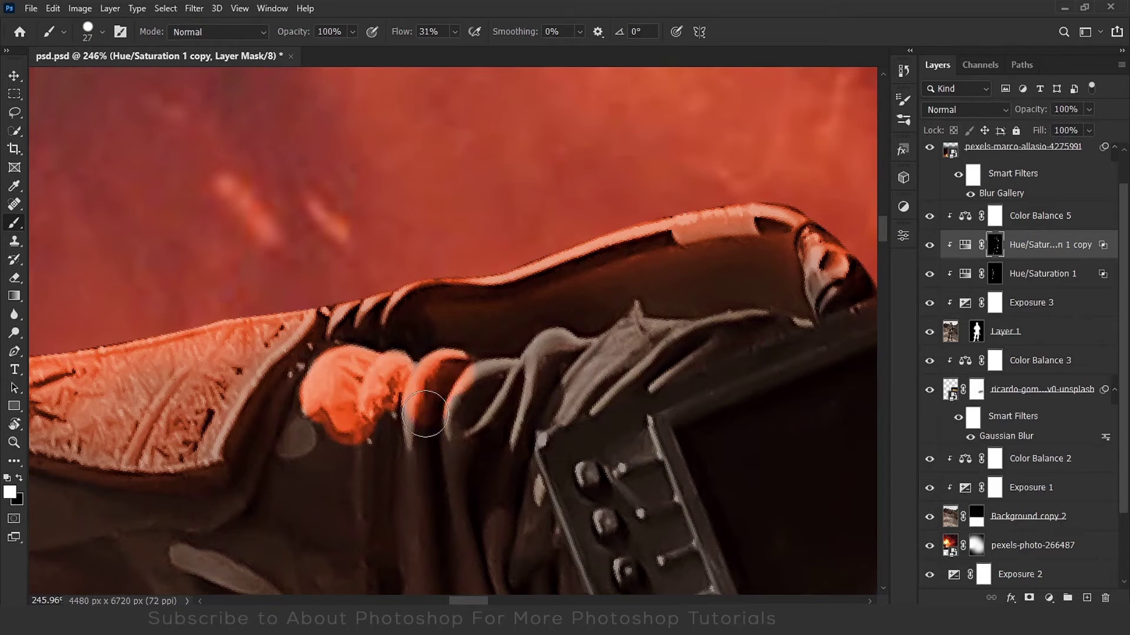
Dim the orange on the cuff folds with black, then restore some with white.
right_click(465, 459)
key(x)
drag(334, 454, 412, 459)
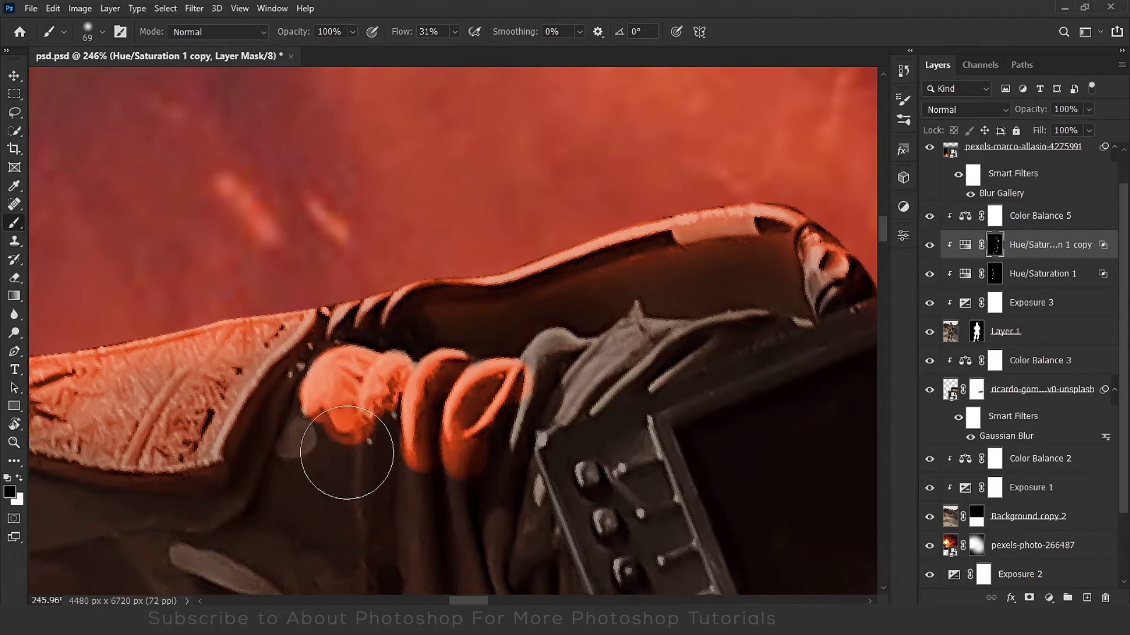
right_click(554, 416)
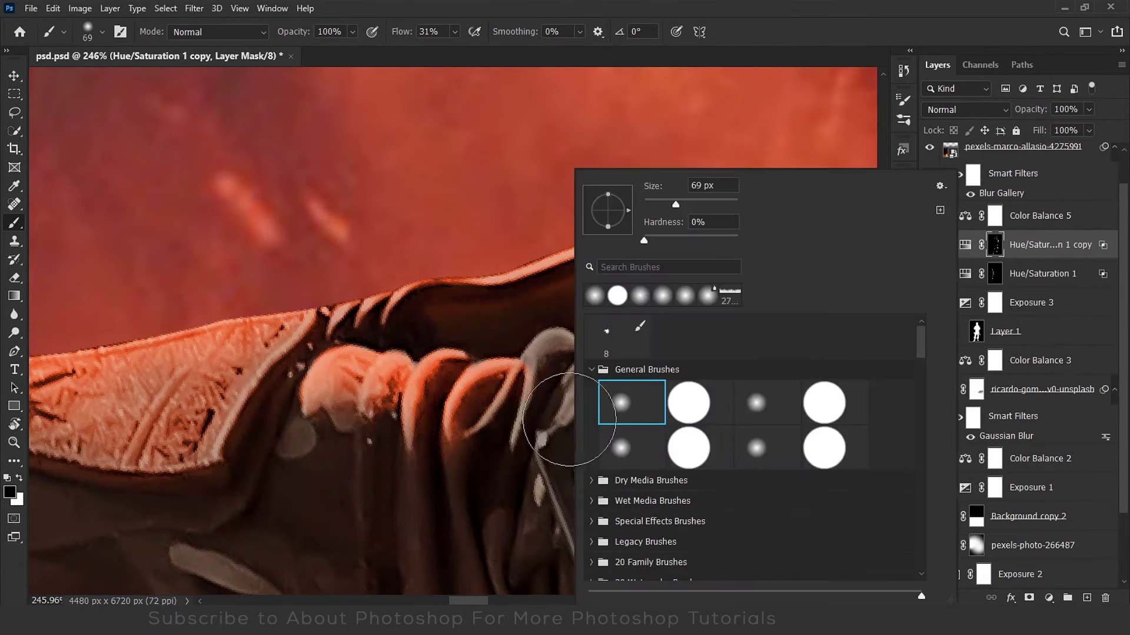
key(Return)
scroll(556, 331, up, 3)
key(x)
drag(556, 331, 441, 506)
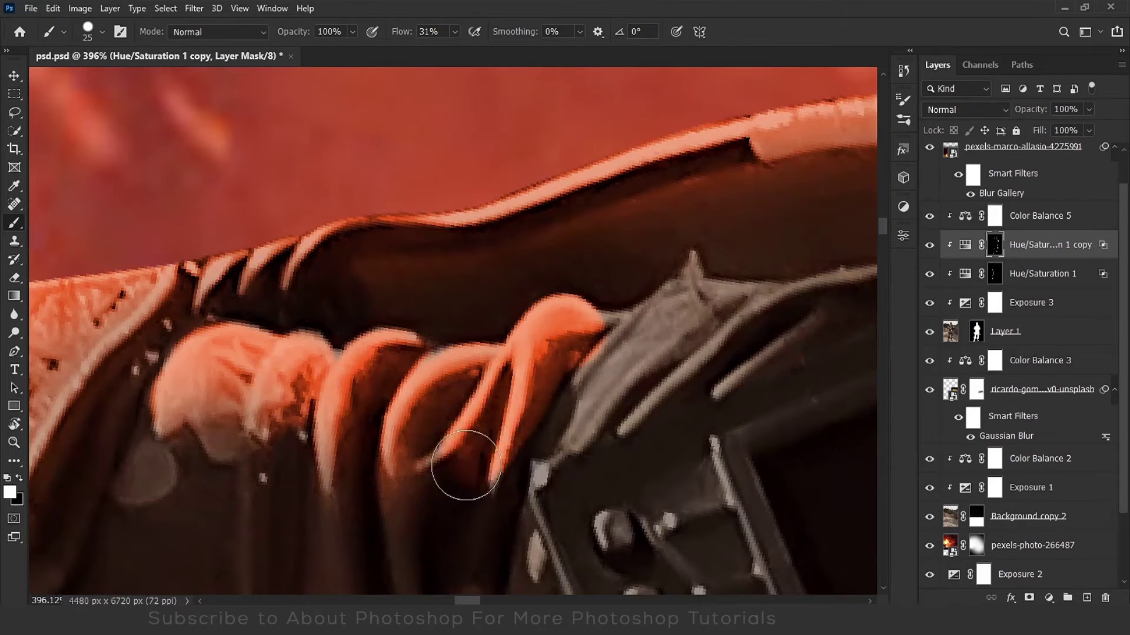
Shrink the brush to about 28 px and add orange glow along the wrist device's top edge.
right_click(441, 391)
key(Return)
scroll(348, 381, down, 3)
key(x)
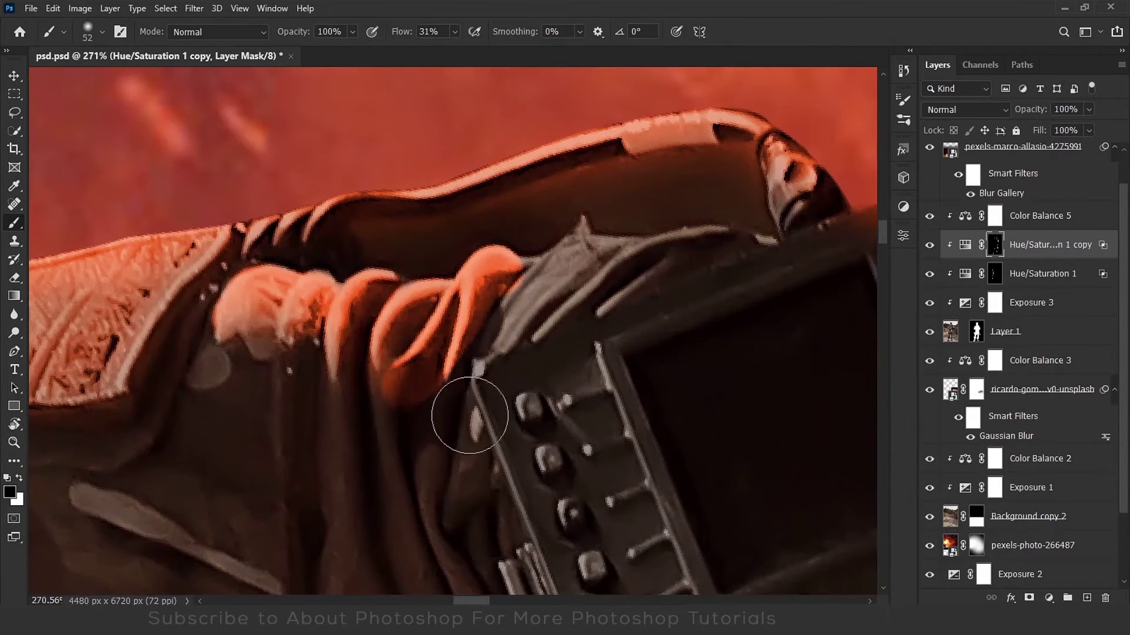
alt+right_click(429, 403)
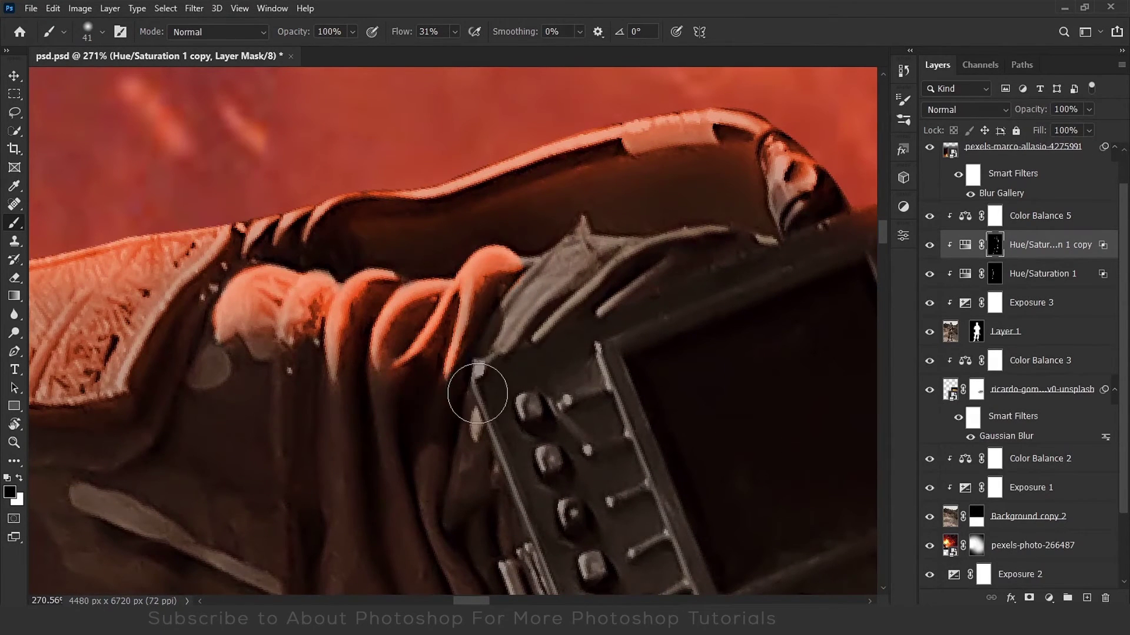
scroll(477, 393, down, 10)
scroll(387, 346, up, 10)
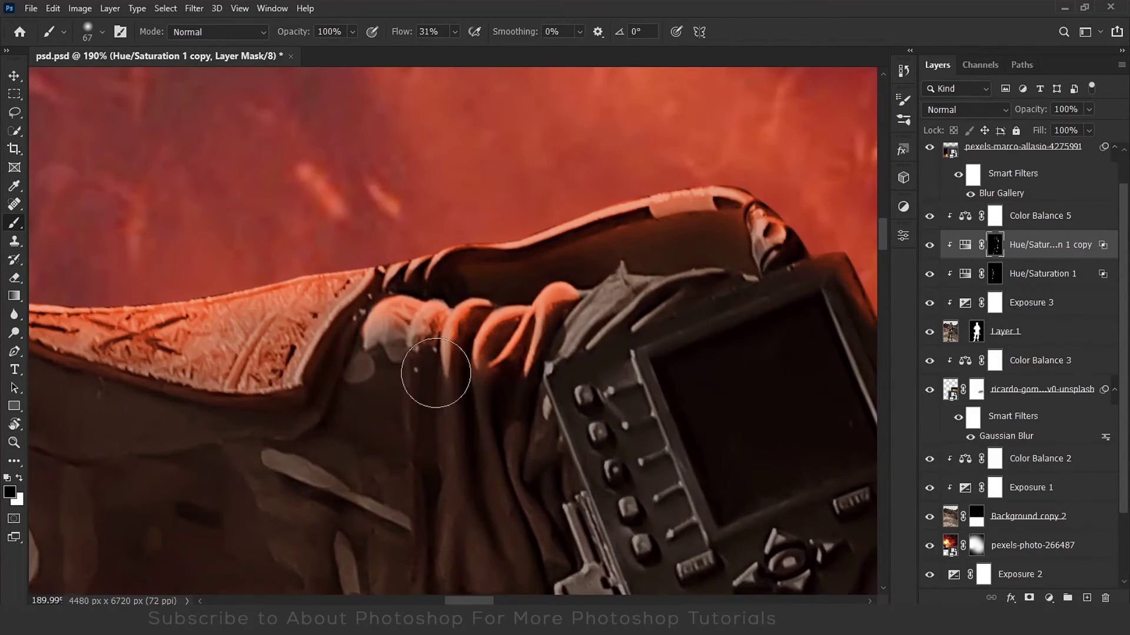
scroll(436, 373, down, 5)
scroll(454, 245, up, 5)
alt+right_click(429, 245)
scroll(435, 233, up, 2)
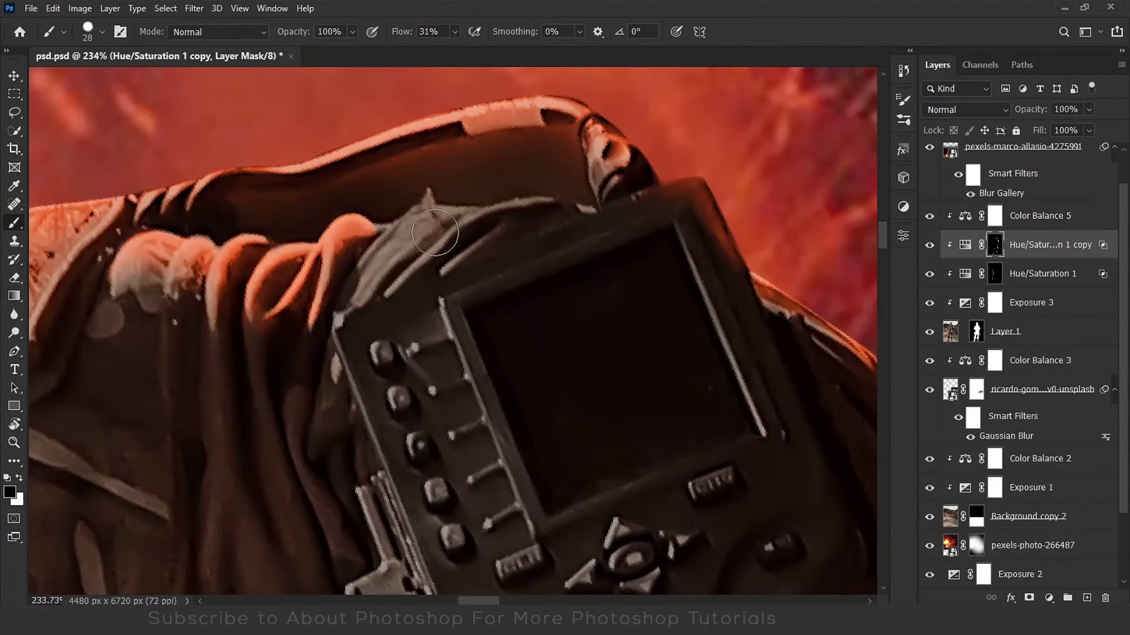
key(x)
drag(435, 233, 404, 246)
Paint out orange spill on the device edge with a hard round black brush.
scroll(429, 202, up, 3)
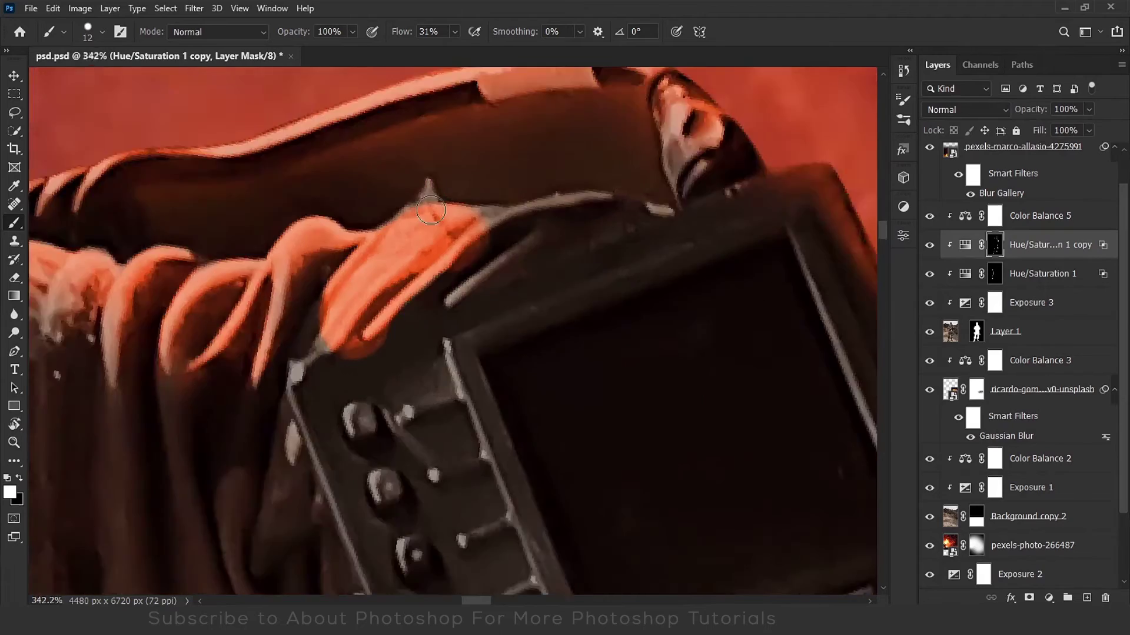
key([)
key([)
key([)
scroll(385, 229, down, 3)
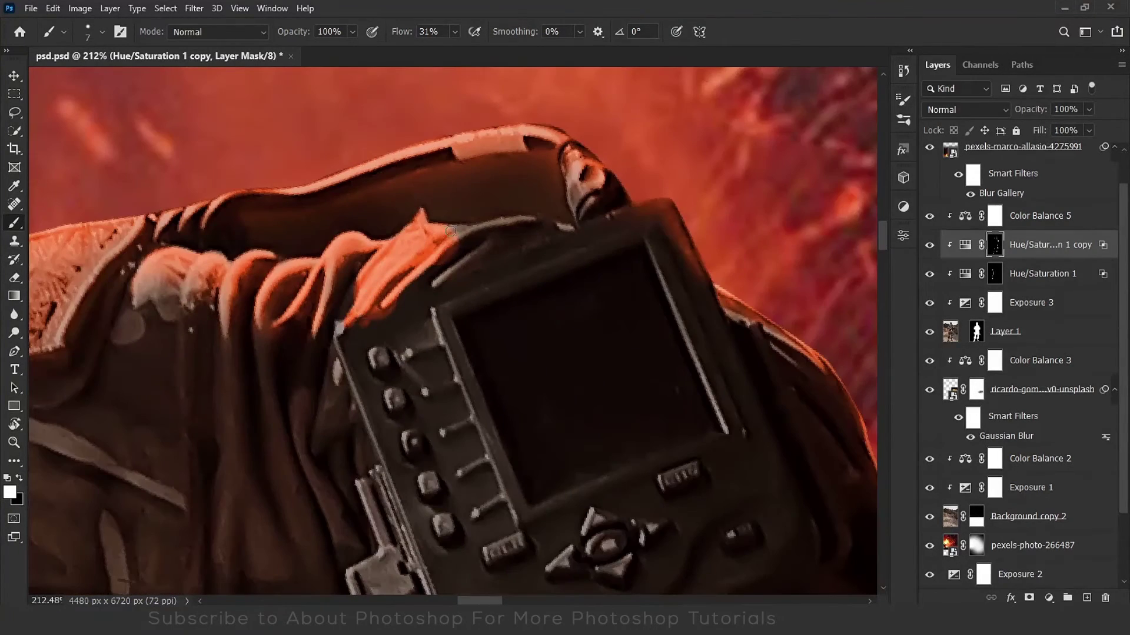
right_click(393, 286)
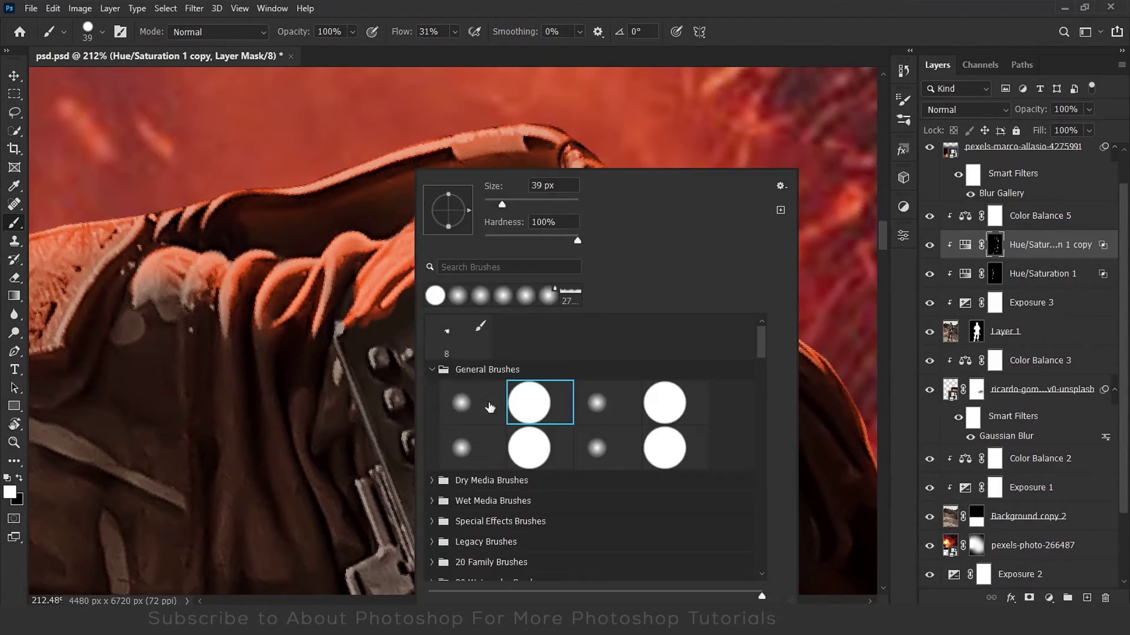
double_click(490, 408)
key(x)
drag(365, 340, 428, 281)
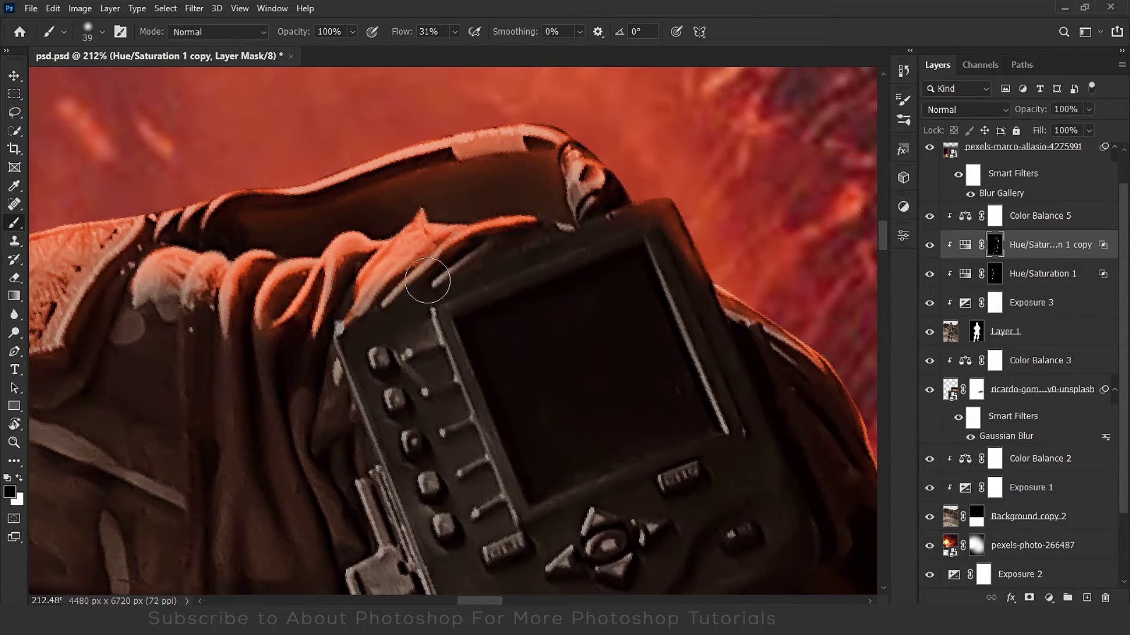
Paint orange onto the device's grey top edge with a much smaller white brush.
right_click(434, 327)
key([)
key([)
key([)
scroll(400, 306, up, 2)
scroll(353, 294, up, 2)
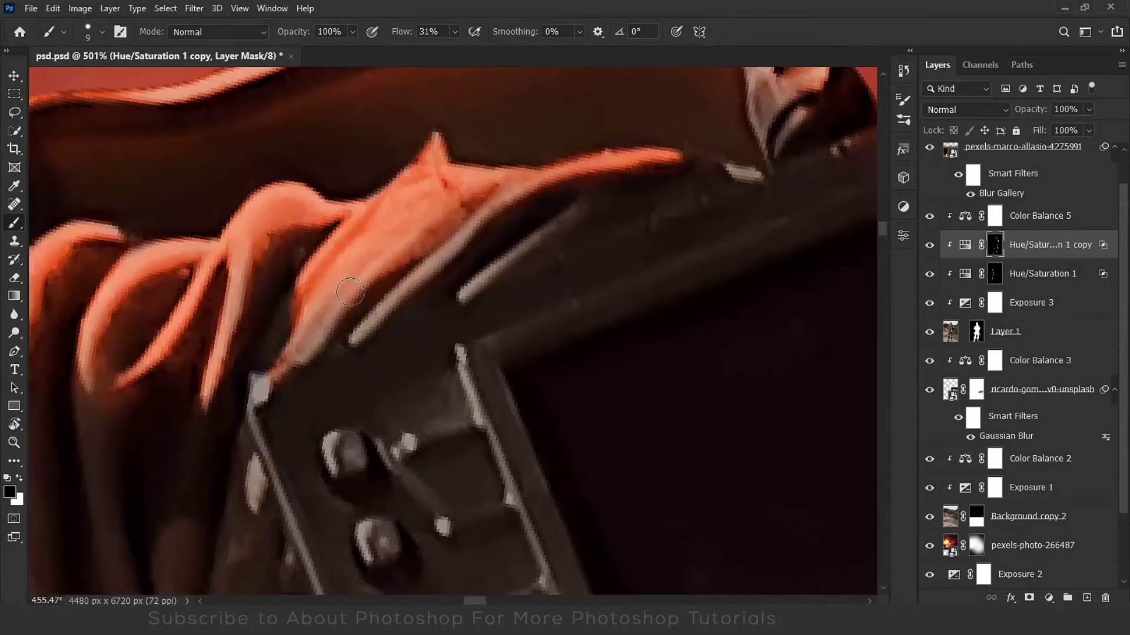
scroll(350, 292, down, 1)
key(x)
mouse_move(482, 221)
mouse_down()
mouse_move(356, 340)
mouse_move(574, 272)
mouse_up()
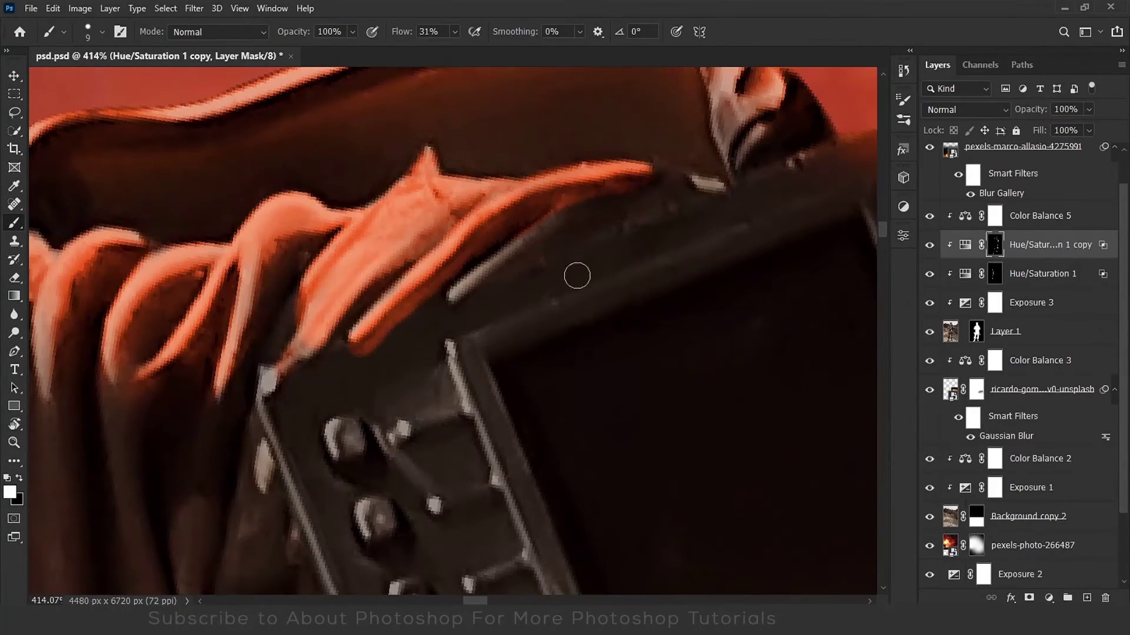
Refine the device edge with a small soft brush, adding orange rim and darkening spill.
right_click(575, 272)
key(Return)
right_click(617, 218)
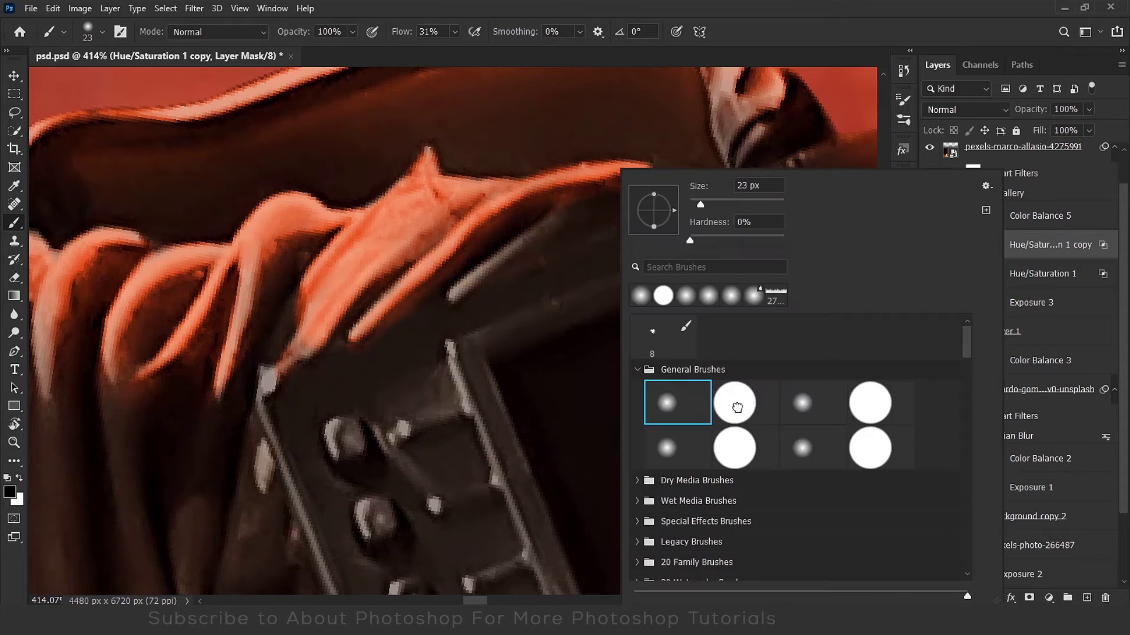
key(Return)
key(x)
drag(579, 213, 575, 231)
key(x)
drag(530, 340, 605, 256)
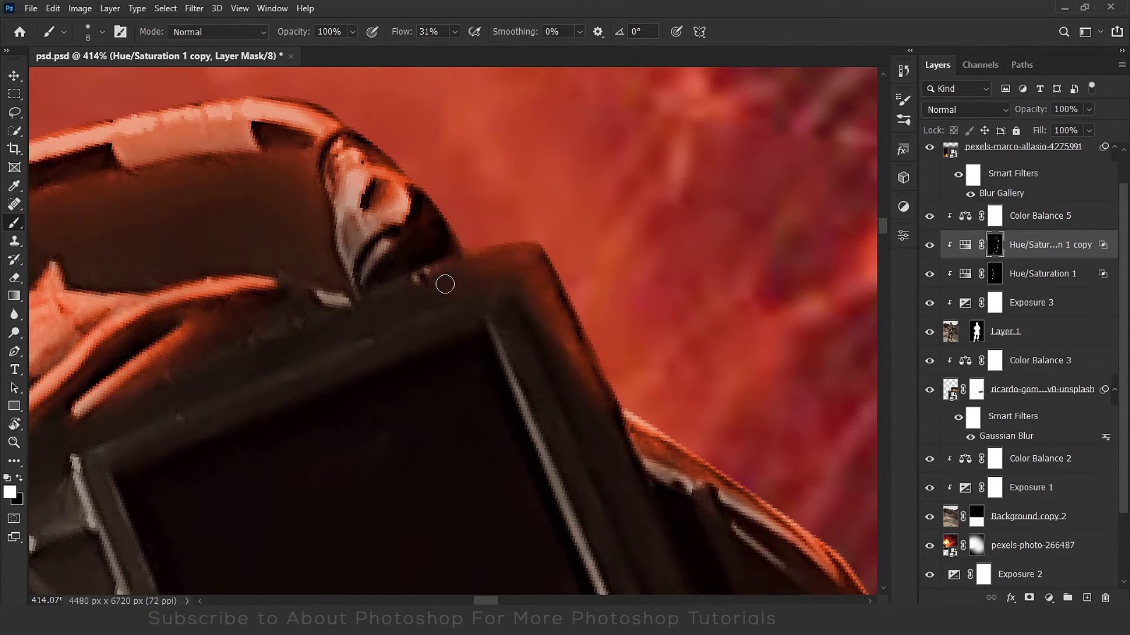
drag(423, 312, 307, 359)
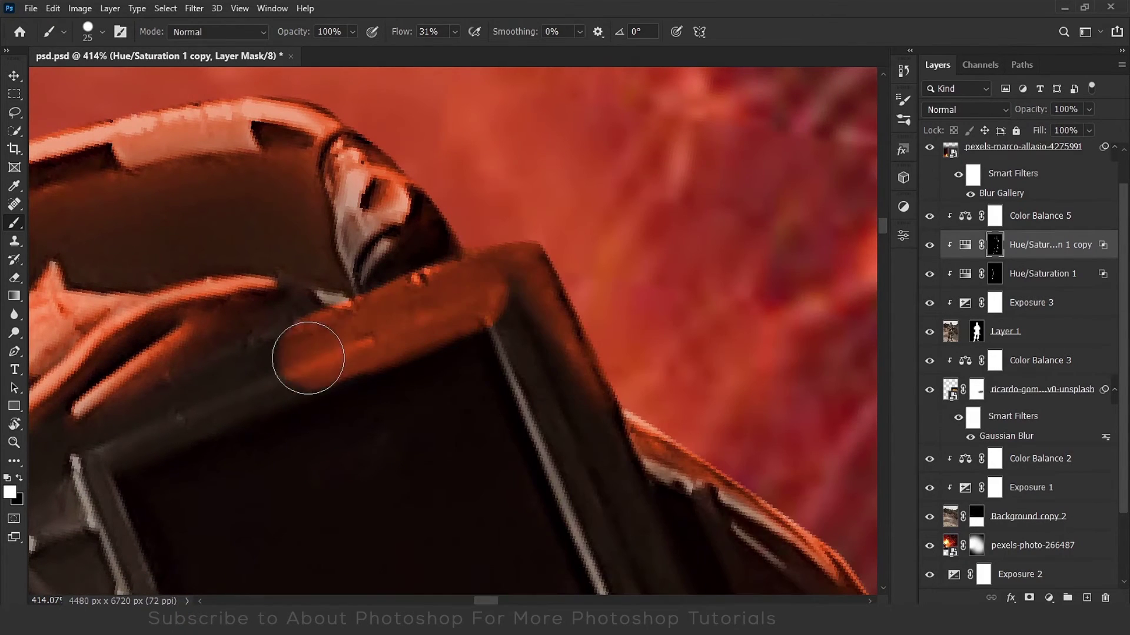
Remove orange from the device's front edge strip with a larger soft black brush.
right_click(514, 289)
double_click(537, 403)
key(x)
mouse_move(391, 404)
mouse_down()
mouse_move(391, 353)
mouse_move(477, 353)
mouse_up()
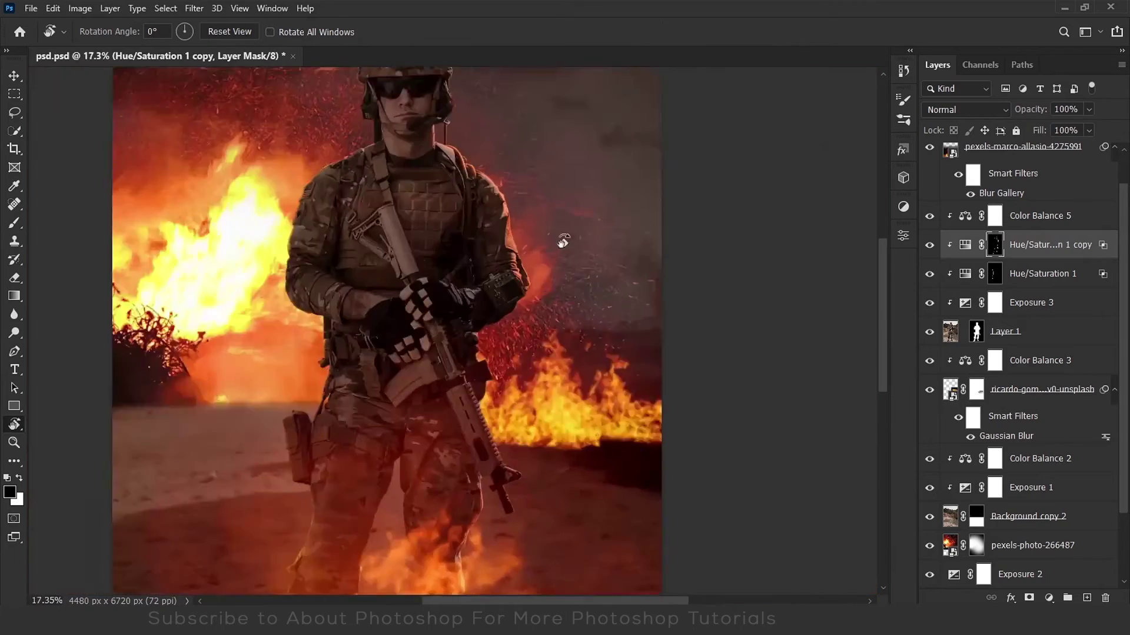
click(930, 245)
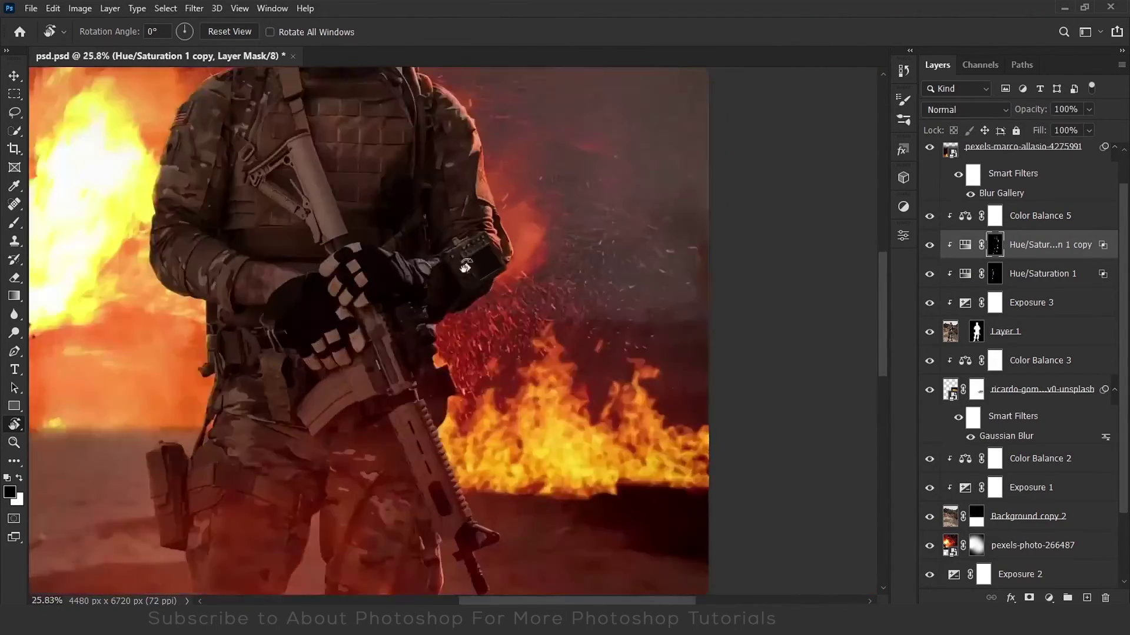
Rotate the view and paint a bright orange stripe along the sleeve device's screen edge.
scroll(465, 267, up, 5)
drag(465, 266, 45, 311)
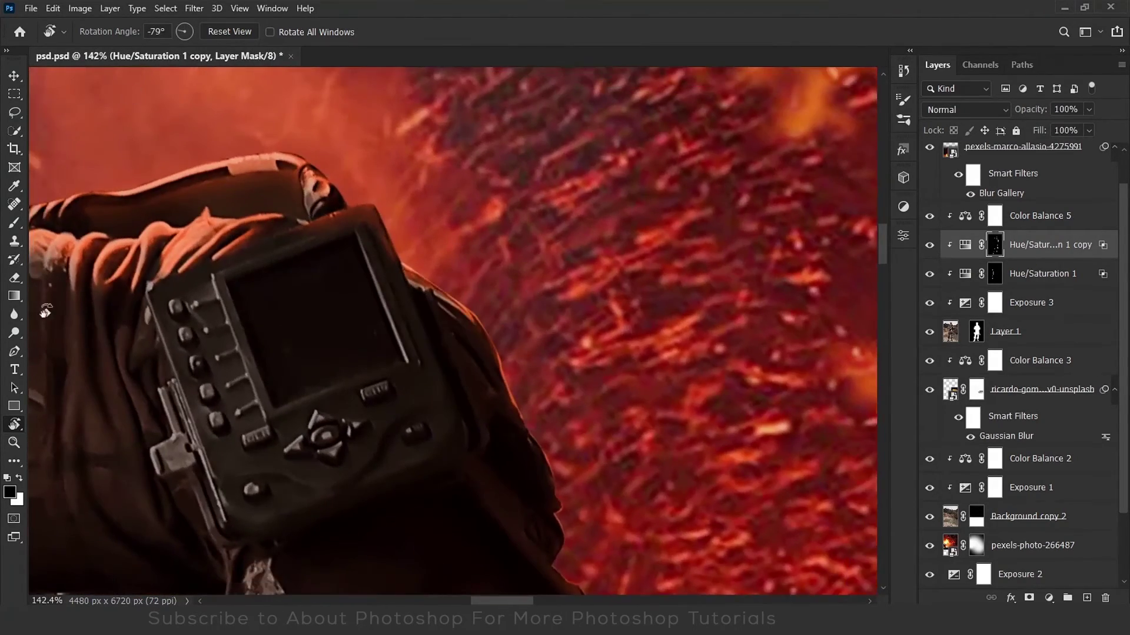
key(b)
scroll(387, 217, up, 3)
right_click(438, 284)
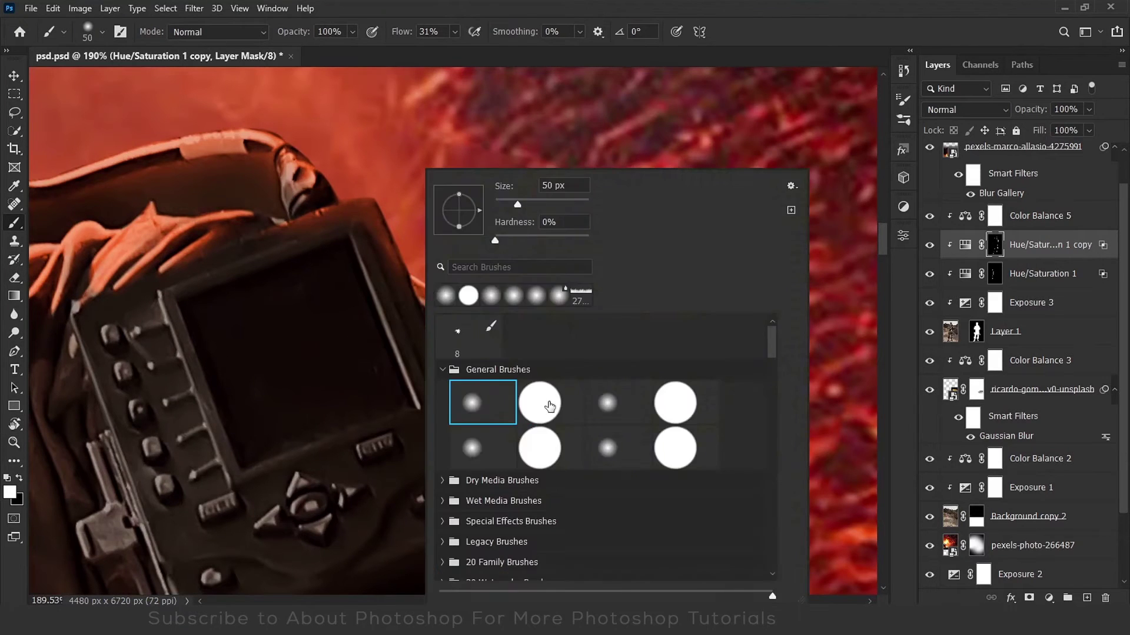
mouse_move(365, 247)
mouse_down()
mouse_move(415, 400)
mouse_move(315, 328)
mouse_move(327, 269)
mouse_up()
right_click(361, 336)
key(x)
Paint an orange rim highlight onto the device's left dial with a hard brush.
scroll(404, 360, down, 3)
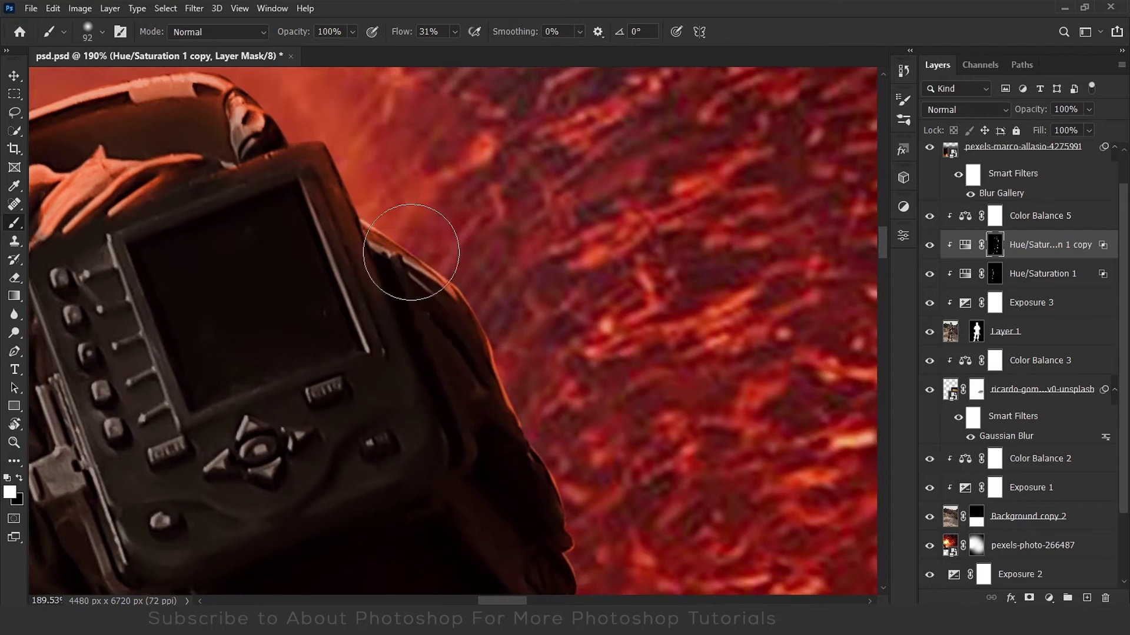
key(x)
scroll(429, 378, down, 5)
scroll(567, 405, down, 5)
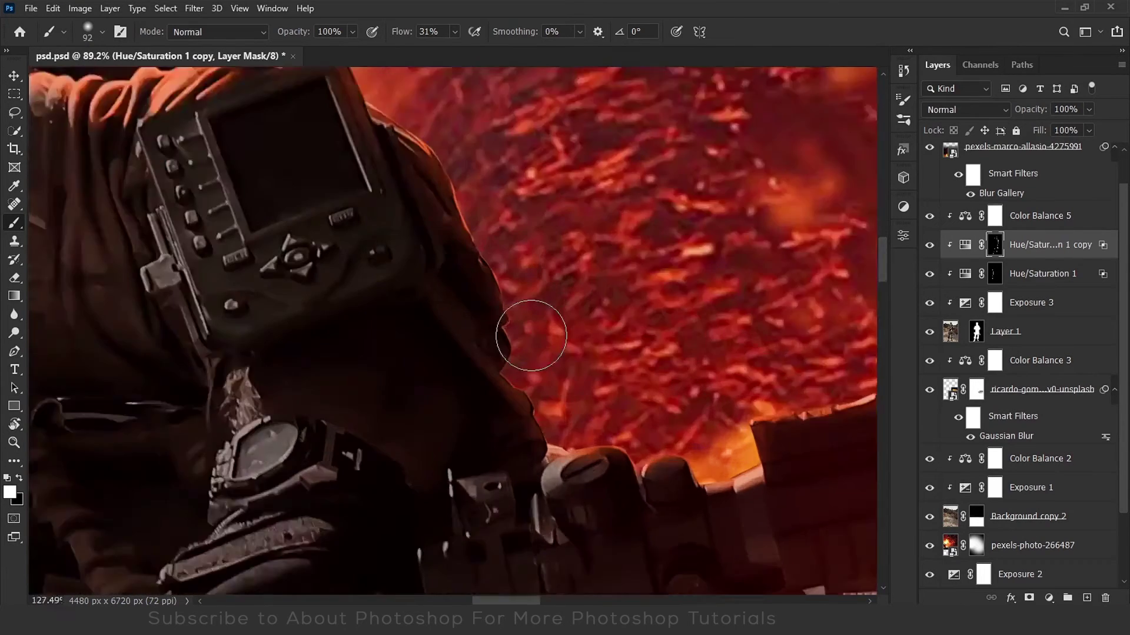
scroll(525, 331, up, 8)
alt+right_click(380, 301)
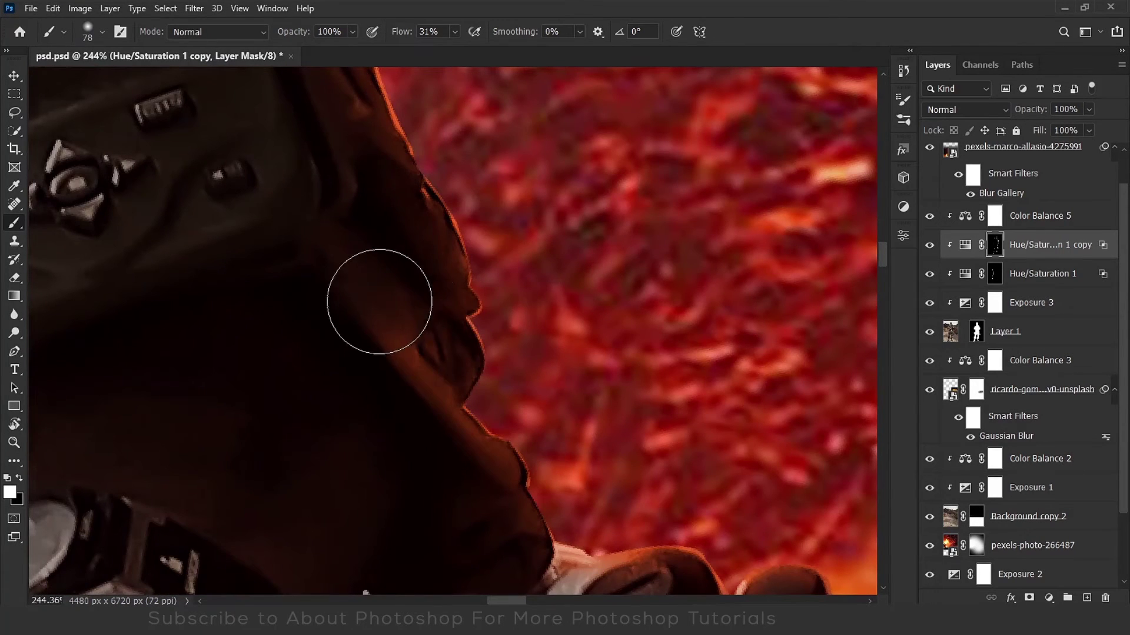
key(bracketleft)
key(bracketleft)
key(bracketleft)
scroll(411, 376, down, 3)
key(x)
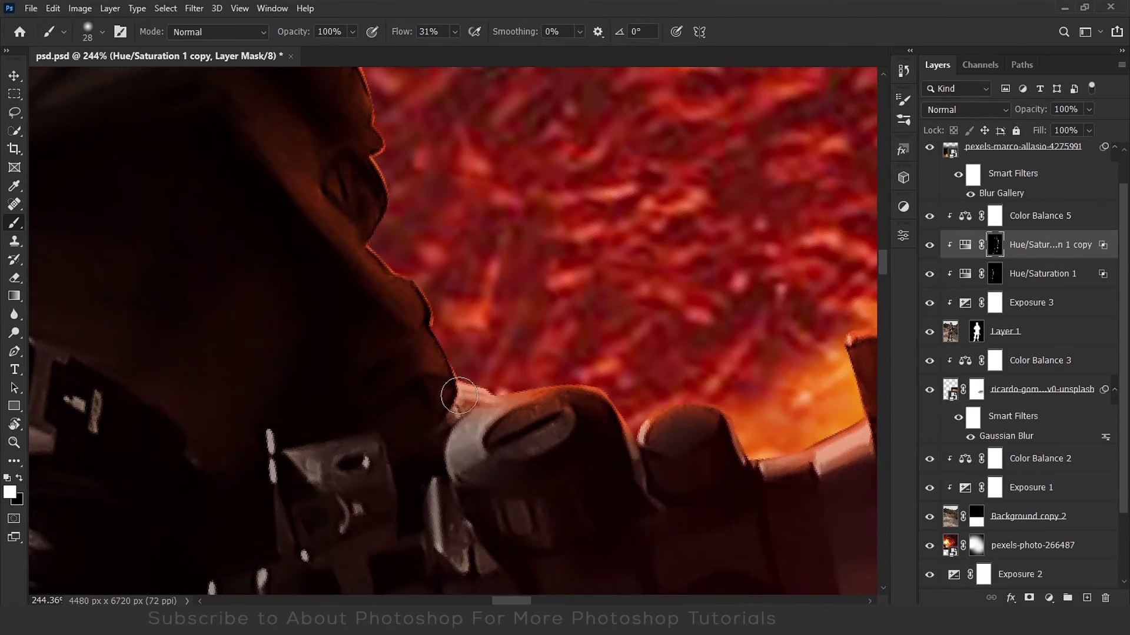
right_click(459, 395)
key(Return)
drag(470, 447, 526, 429)
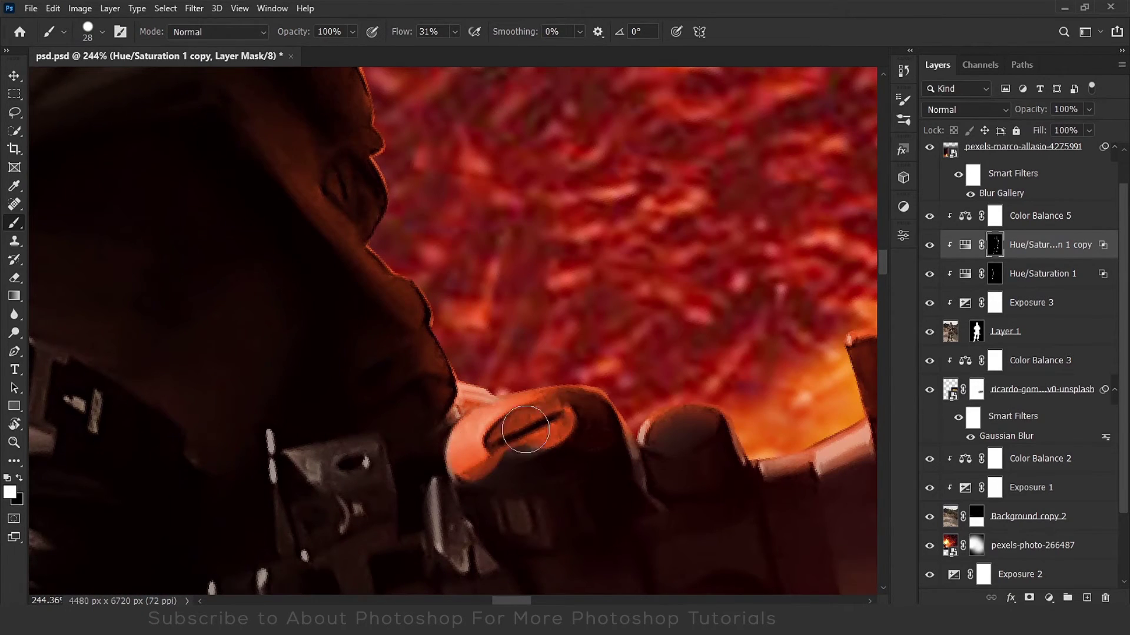
Highlight the right dial in orange, then paint black to remove spill around it.
scroll(525, 430, down, 5)
scroll(519, 303, up, 8)
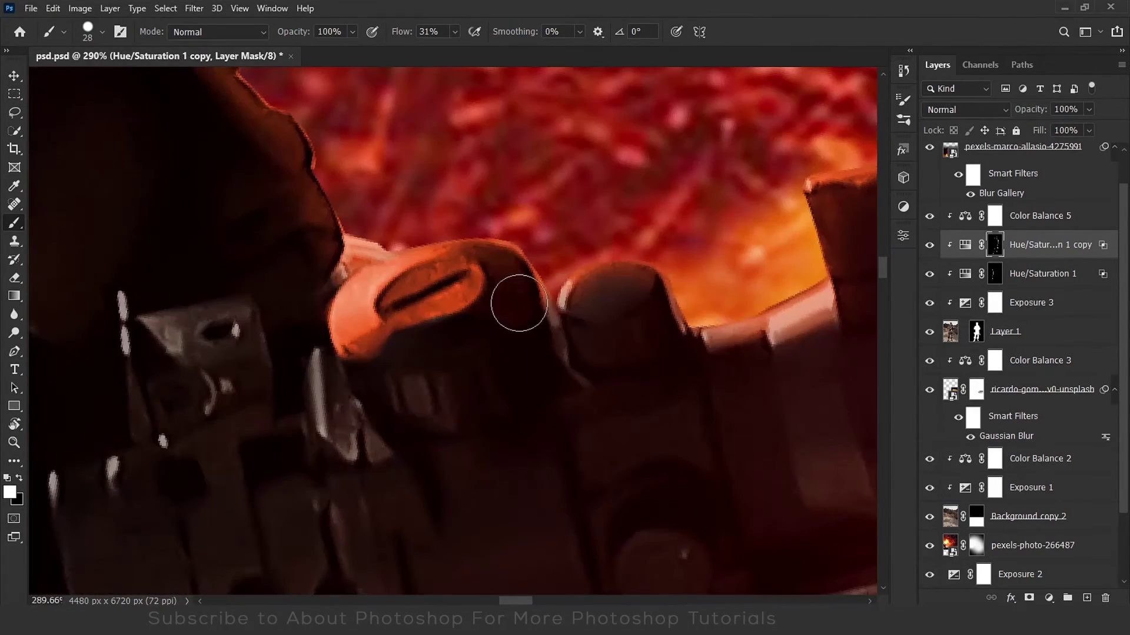
drag(519, 303, 597, 297)
right_click(615, 318)
double_click(694, 400)
key(x)
mouse_move(433, 377)
mouse_down()
mouse_move(463, 330)
mouse_move(429, 328)
mouse_move(631, 335)
mouse_up()
Pan to the rifle and brighten the edge at the front sight's base.
scroll(630, 336, right, 5)
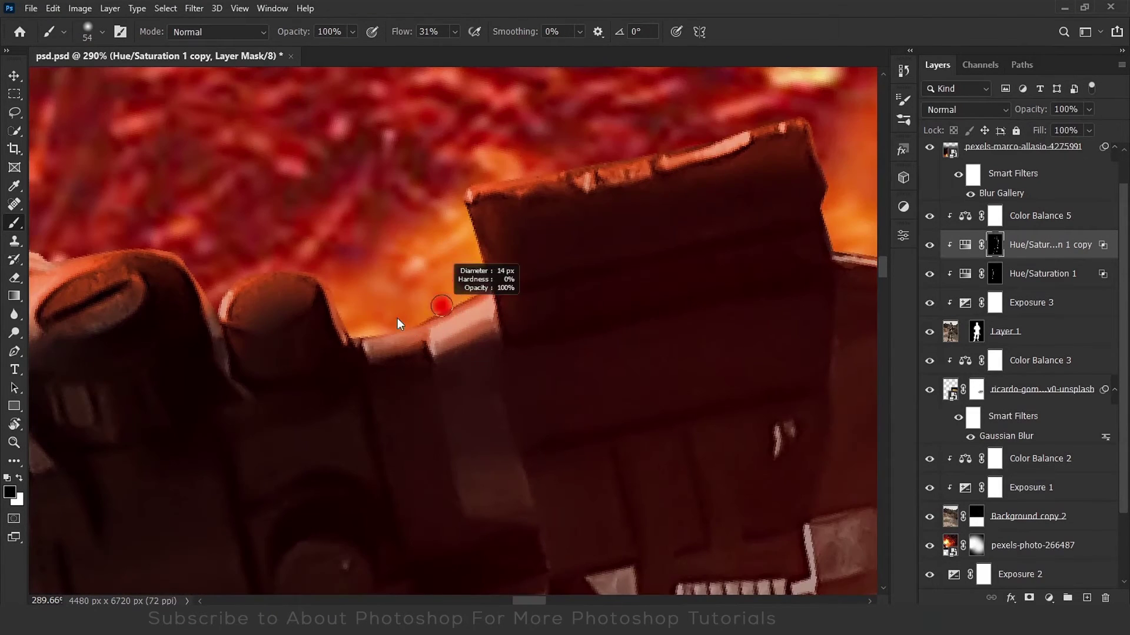
key(x)
scroll(507, 280, right, 2)
scroll(550, 171, right, 2)
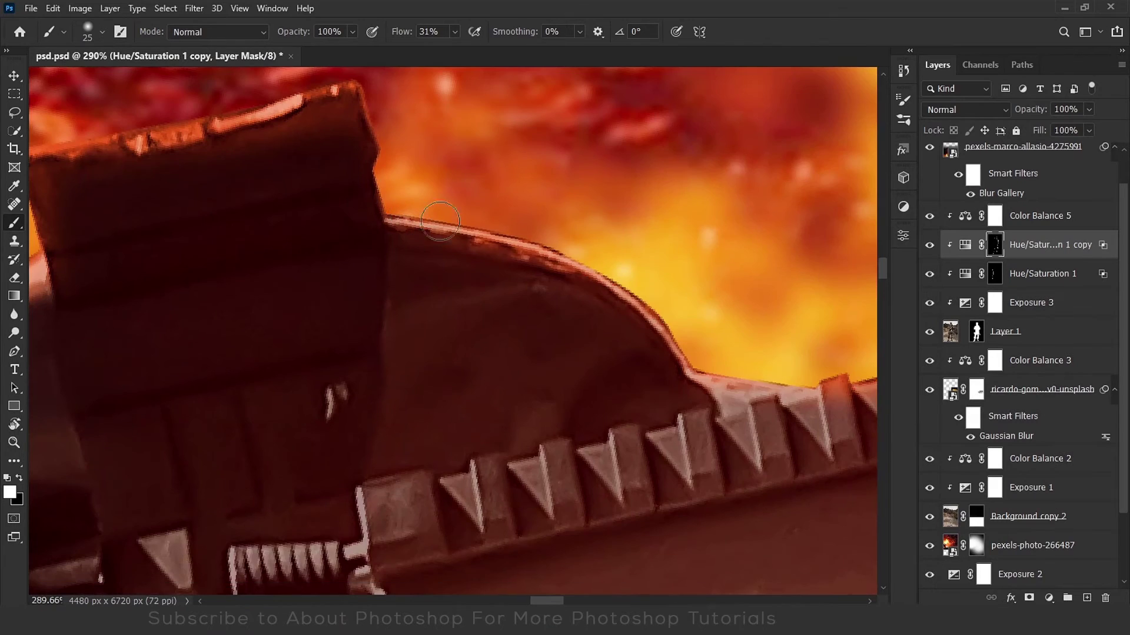
scroll(353, 206, right, 2)
scroll(192, 240, right, 2)
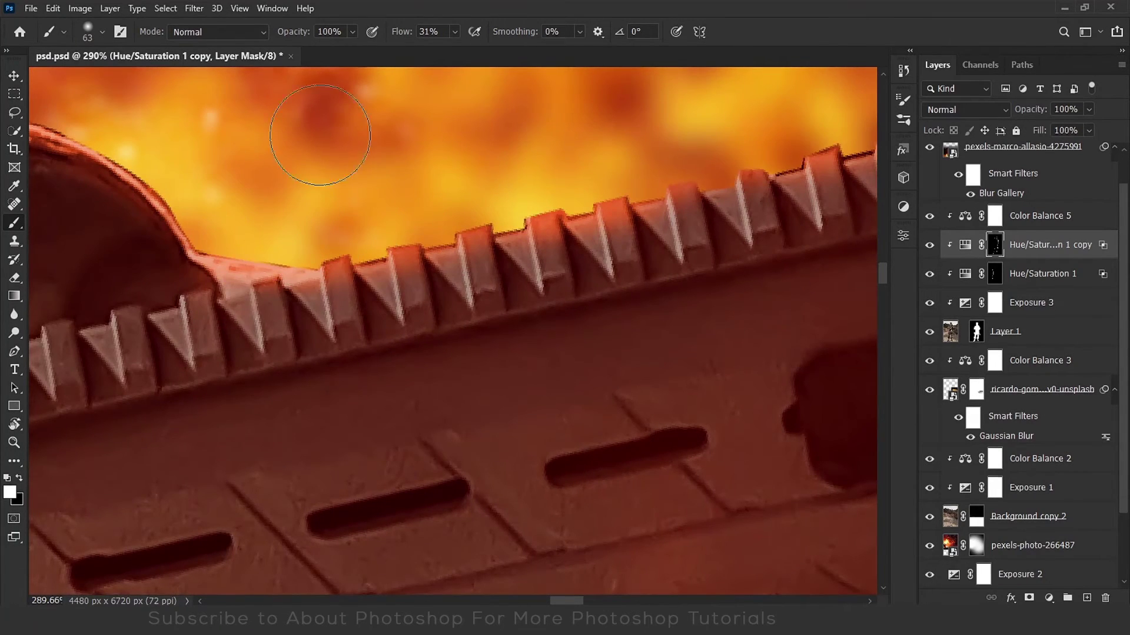
scroll(113, 341, right, 2)
scroll(141, 368, right, 2)
scroll(403, 316, right, 2)
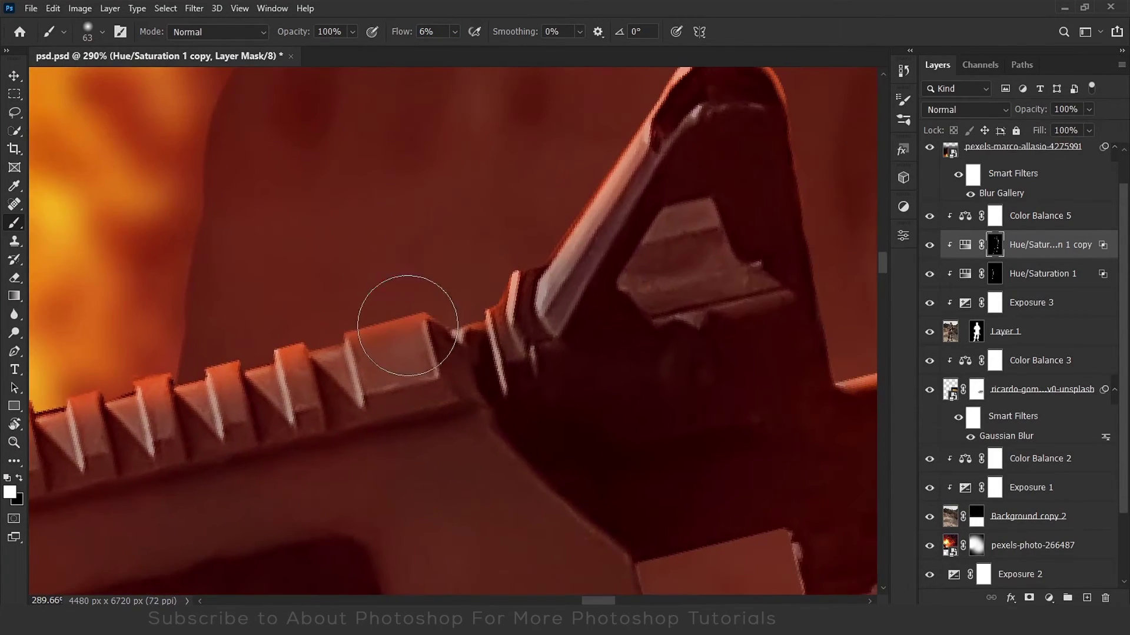
scroll(468, 271, right, 2)
right_click(497, 339)
scroll(416, 378, up, 2)
key(x)
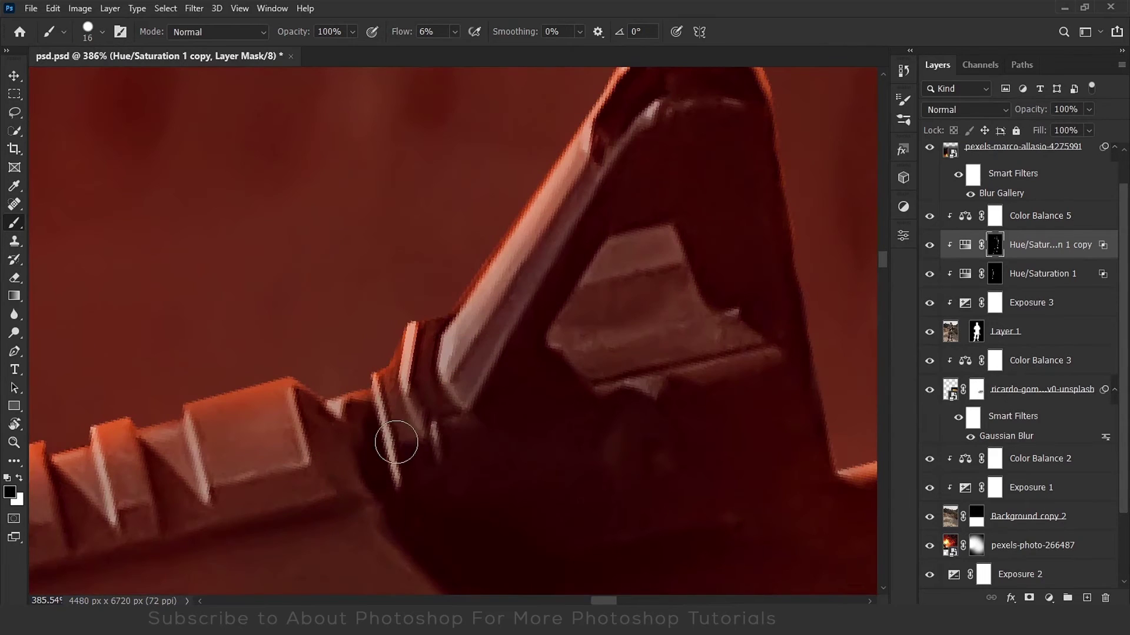
key(x)
drag(412, 382, 401, 470)
Set the brush to 30 px and paint black to darken spill near the front sight.
right_click(435, 415)
key(Return)
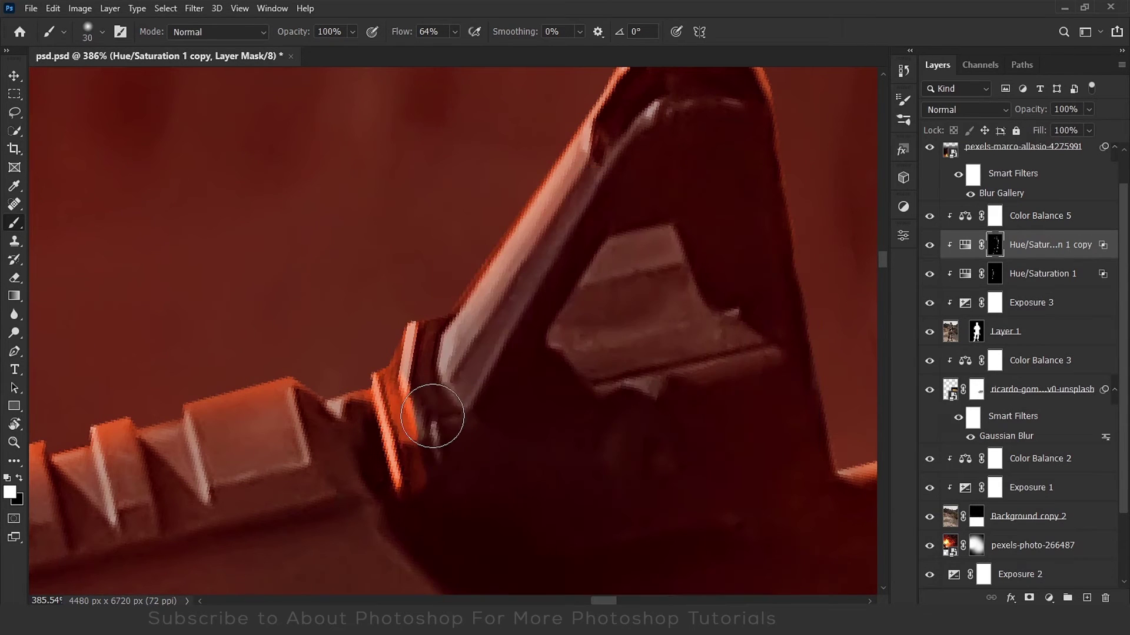
right_click(455, 400)
key(Return)
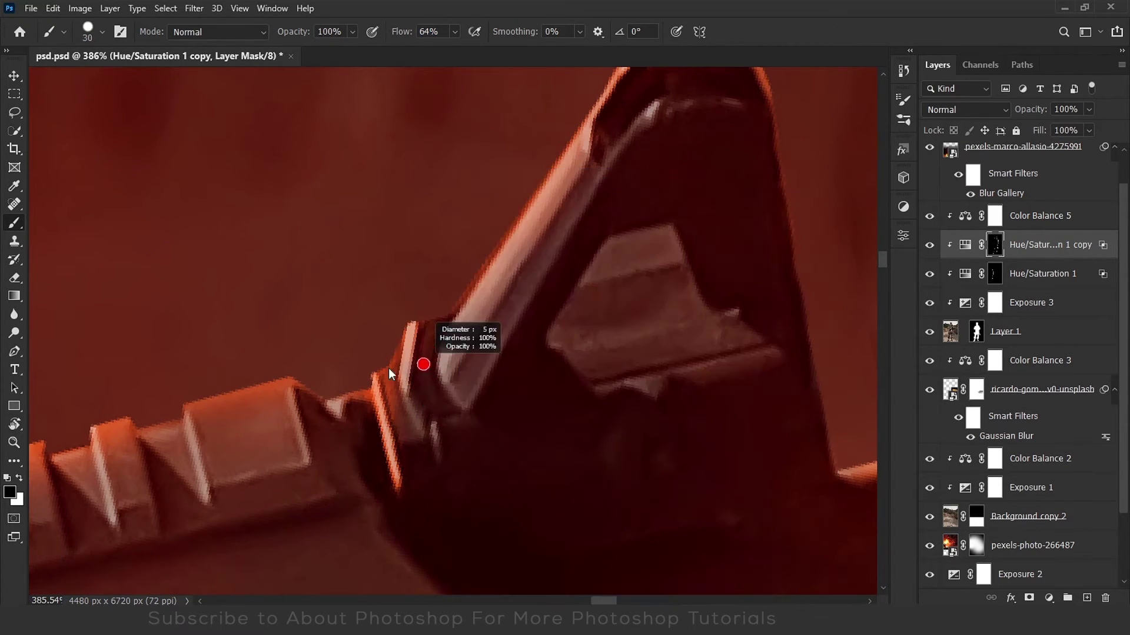
key(v)
key(b)
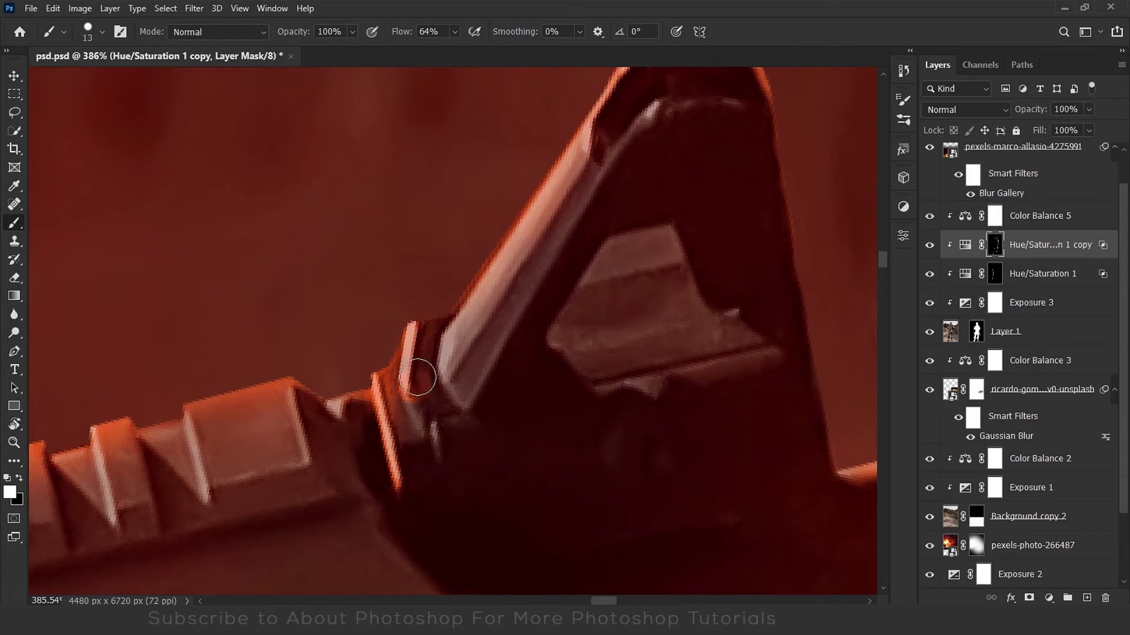
right_click(417, 377)
key(Return)
key(x)
mouse_move(438, 325)
mouse_down()
mouse_move(373, 383)
mouse_move(477, 188)
mouse_up()
Paint an orange rim up the front sight and lower diagonal edge, then clean upper-edge spill.
right_click(352, 394)
key(Return)
key(x)
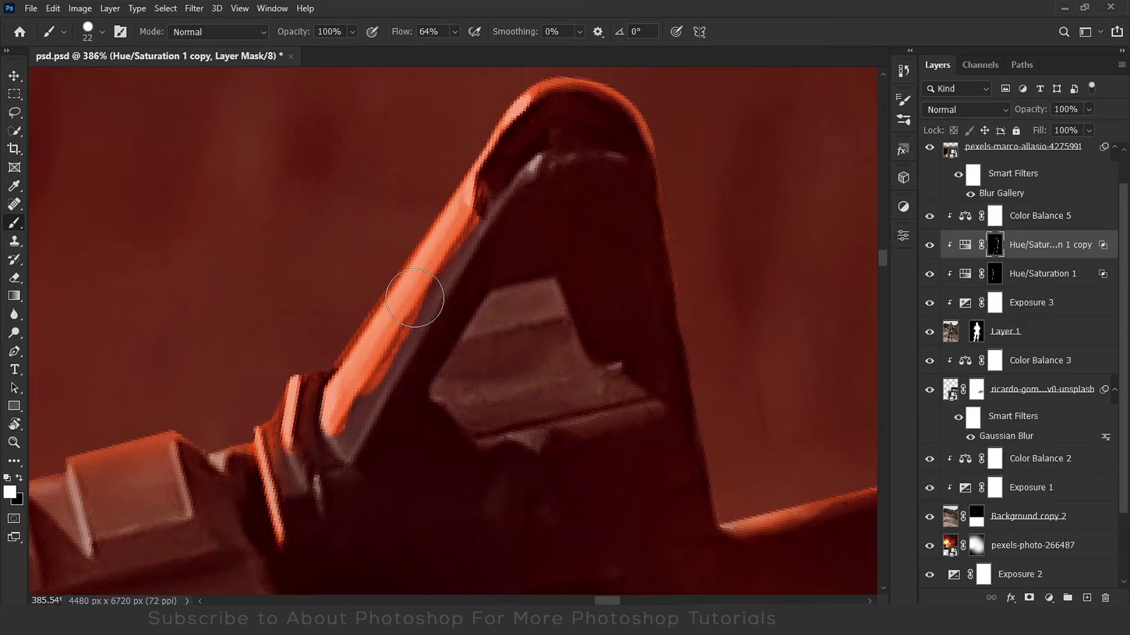
drag(353, 377, 464, 206)
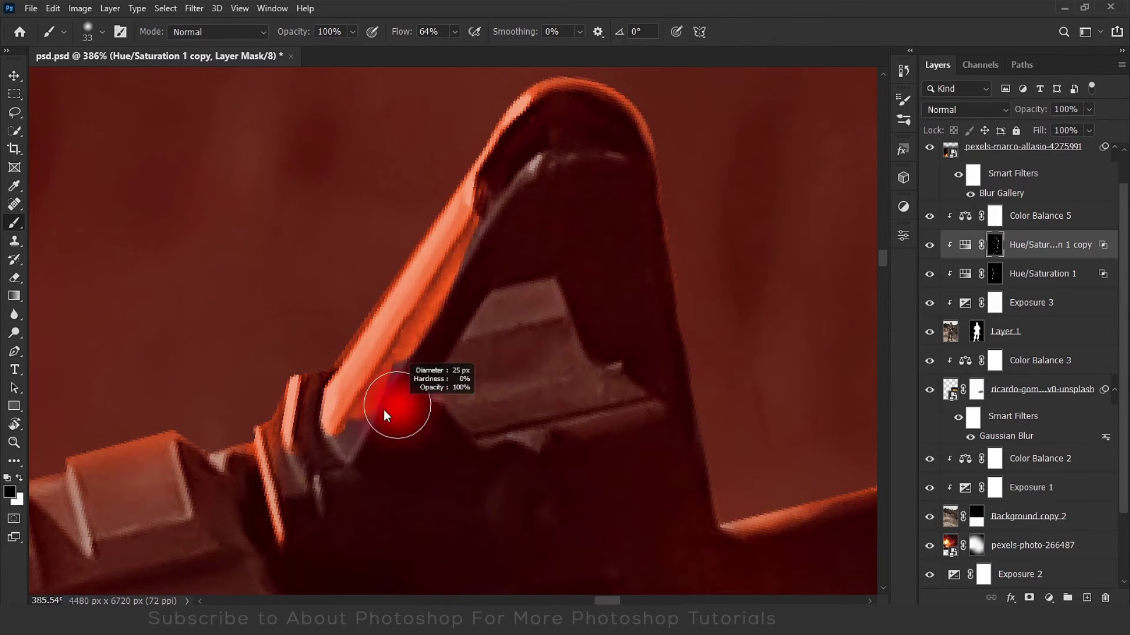
drag(360, 429, 456, 273)
right_click(456, 274)
key(Escape)
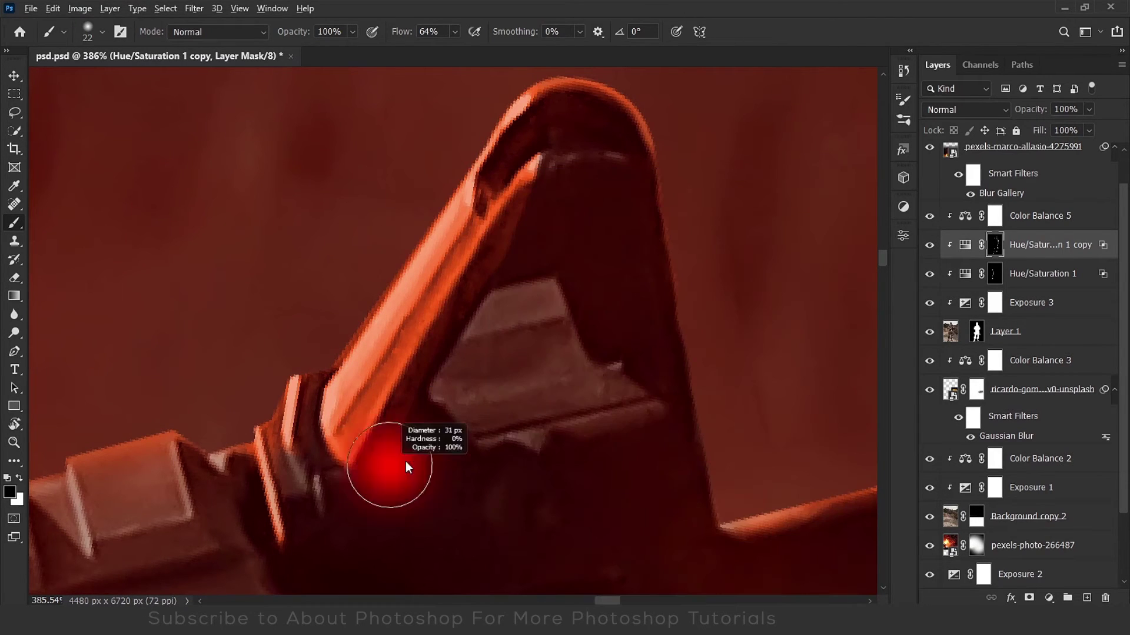
key(x)
drag(368, 447, 538, 176)
key(ctrl+0)
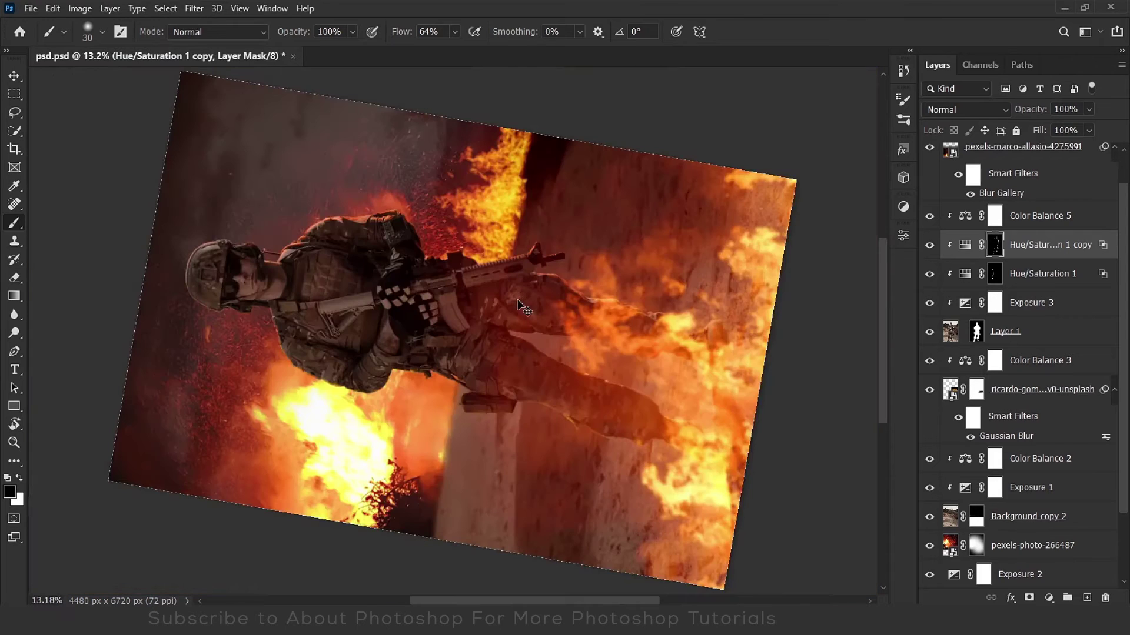
Reset the canvas rotation and place the starfield image into the document.
key(r)
key(Escape)
scroll(555, 433, up, 3)
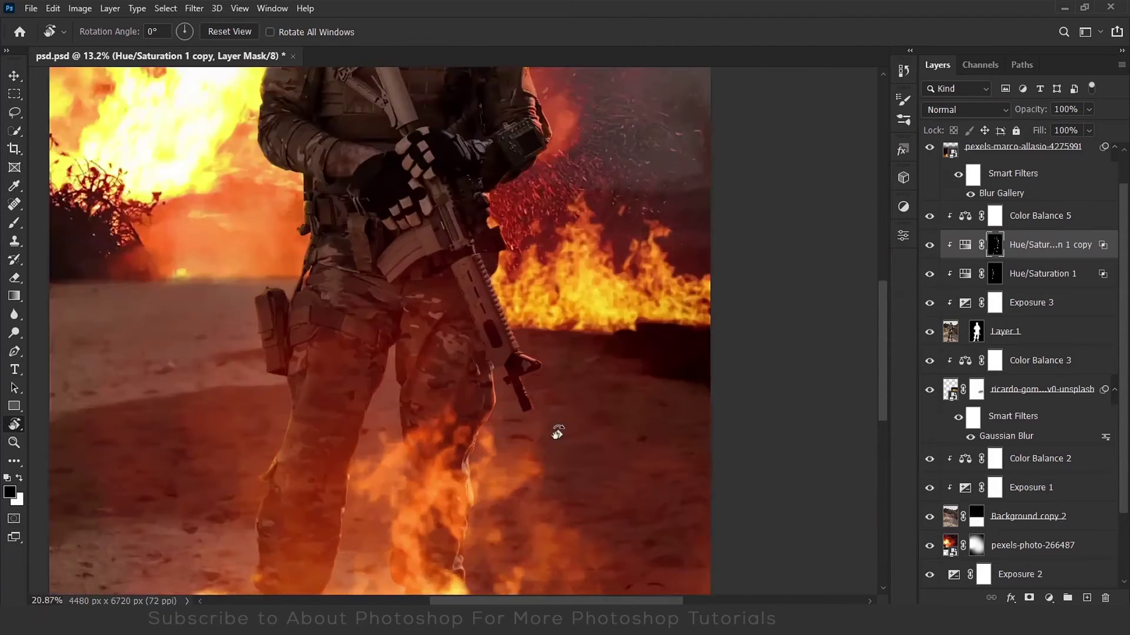
scroll(491, 296, up, 3)
scroll(603, 406, down, 5)
scroll(597, 412, down, 5)
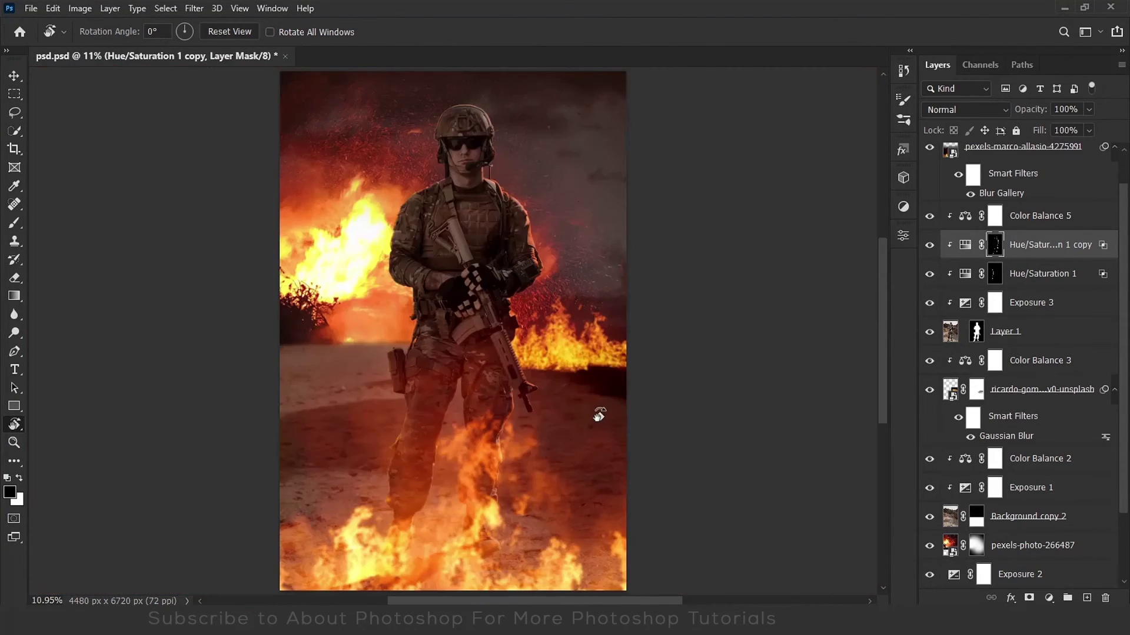
key(b)
scroll(1000, 354, up, 1)
mouse_move(929, 284)
mouse_down()
mouse_move(928, 334)
mouse_move(929, 284)
mouse_up()
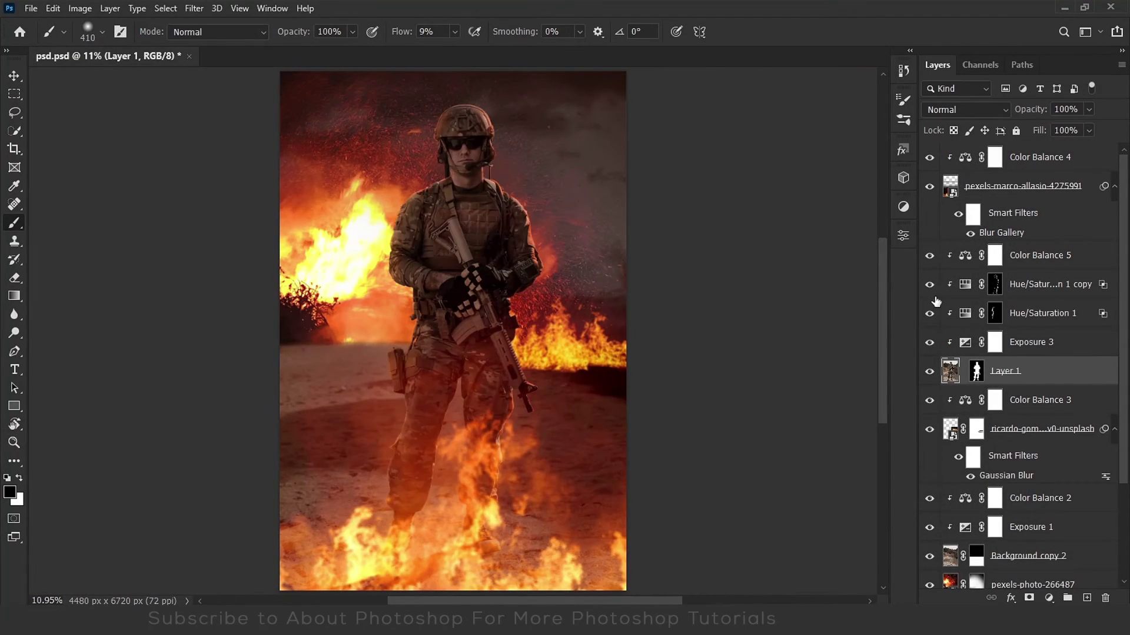
scroll(530, 189, up, 1)
scroll(500, 235, up, 3)
drag(504, 385, 383, 397)
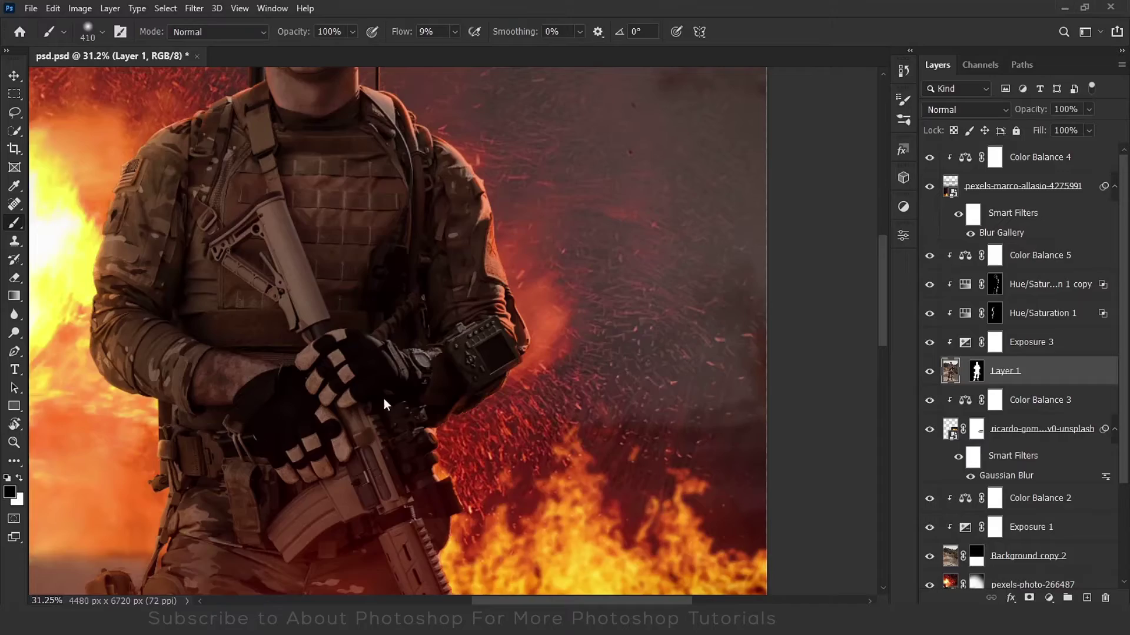
key(Return)
Set the starfield layer's blend mode to Screen.
alt+click(1056, 356)
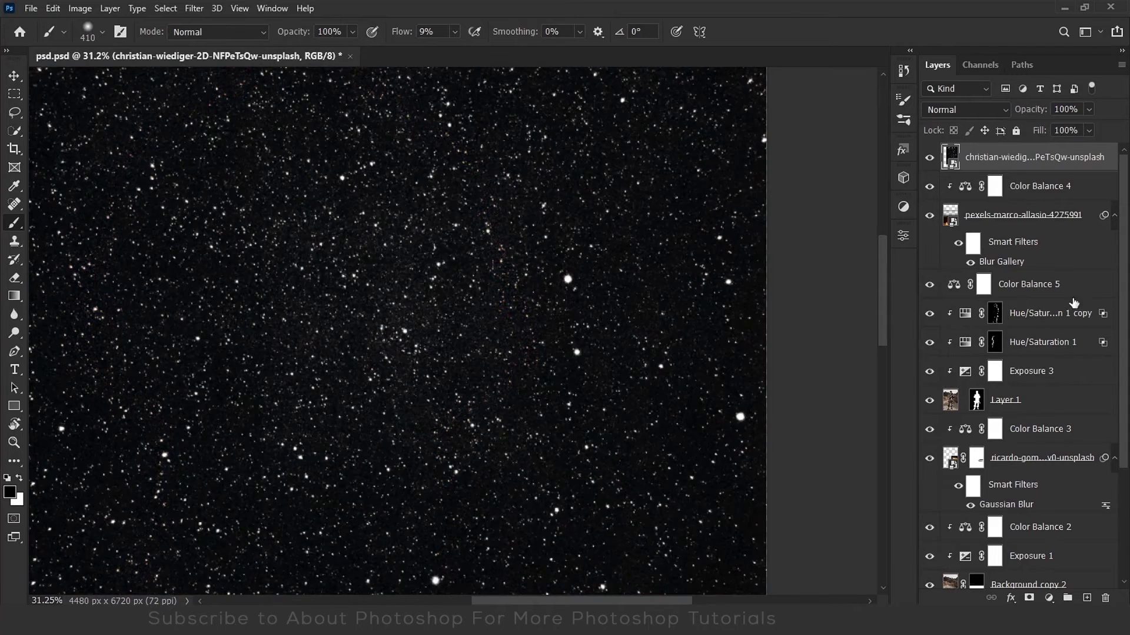
key(ctrl+0)
click(984, 112)
click(968, 242)
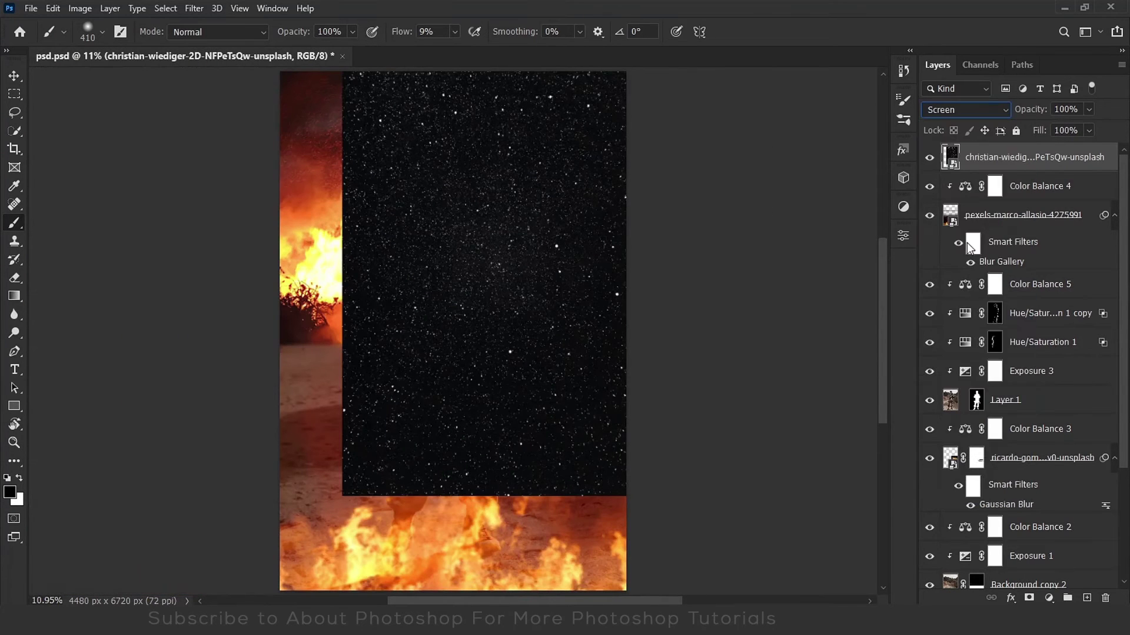
Add Color Balance 6 clipped to the starfield, tinting midtones Red +23 and shadows Red +8.
click(1048, 598)
click(1024, 469)
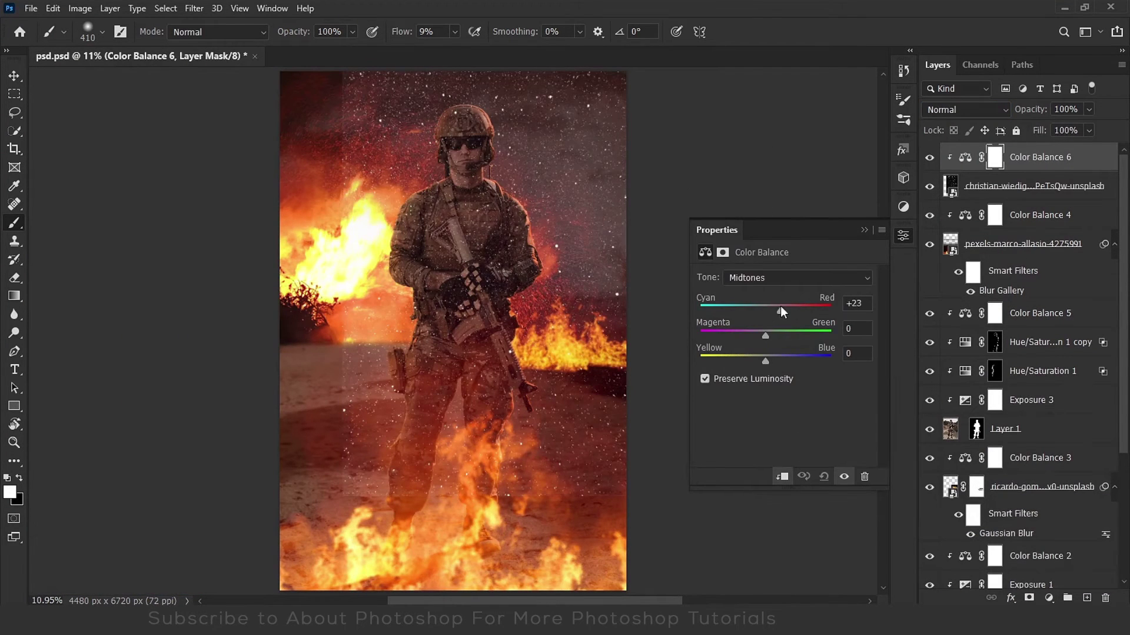
click(764, 279)
click(765, 289)
click(864, 229)
Move the starfield up and to the left with Free Transform.
click(1000, 186)
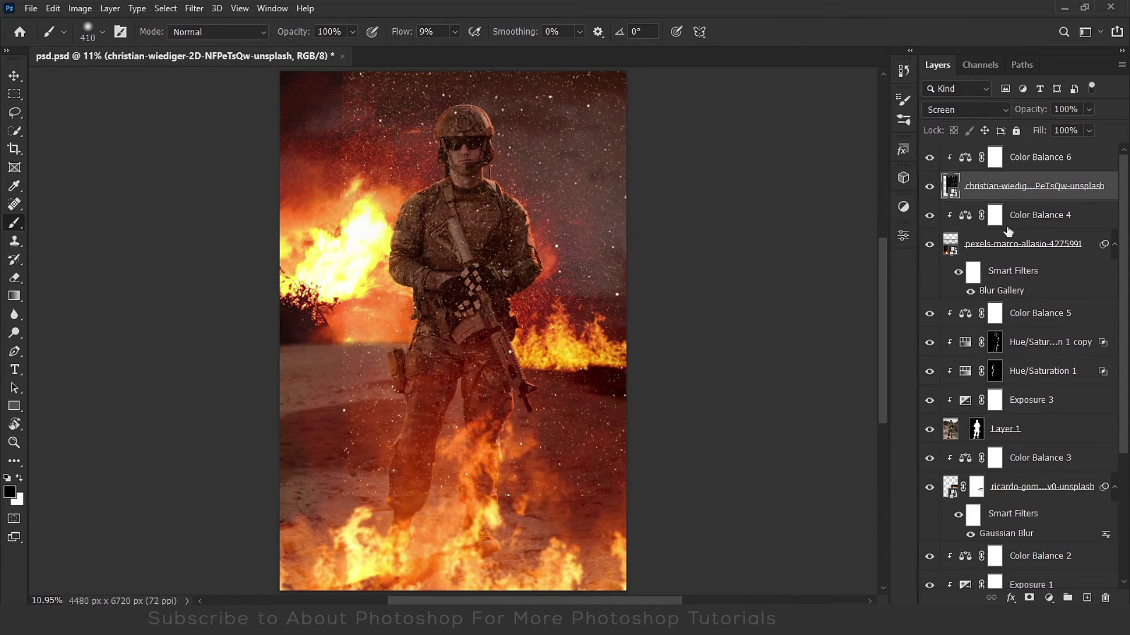
key(ctrl+t)
drag(512, 461, 442, 424)
key(Return)
Invert the starfield mask to black so the sparks can be painted in.
key(b)
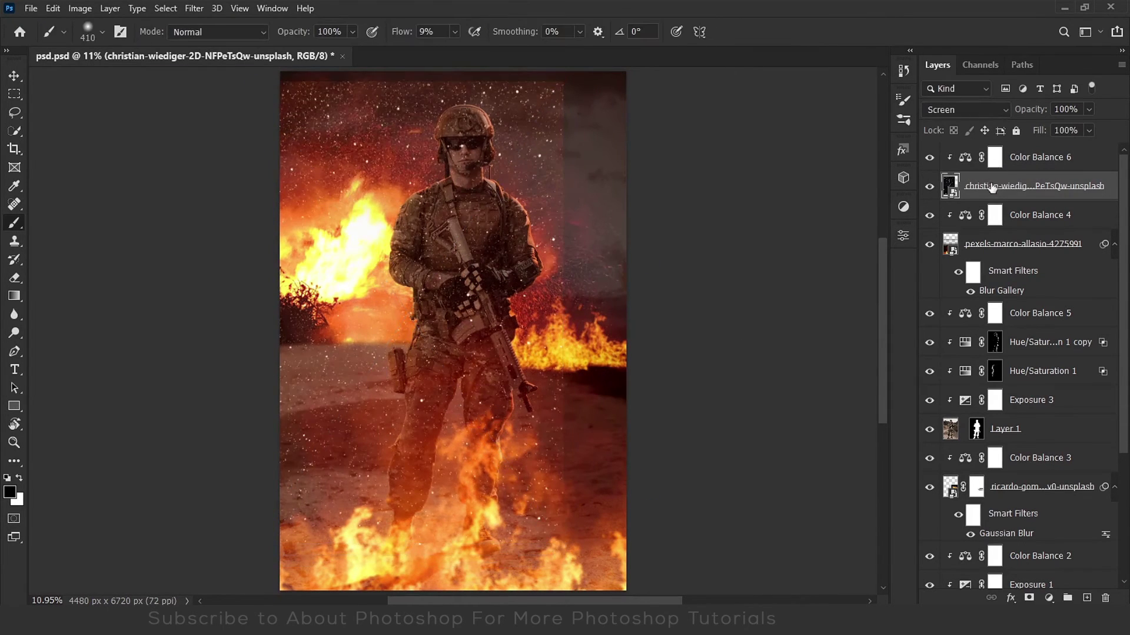
key(ctrl+i)
scroll(285, 290, up, 3)
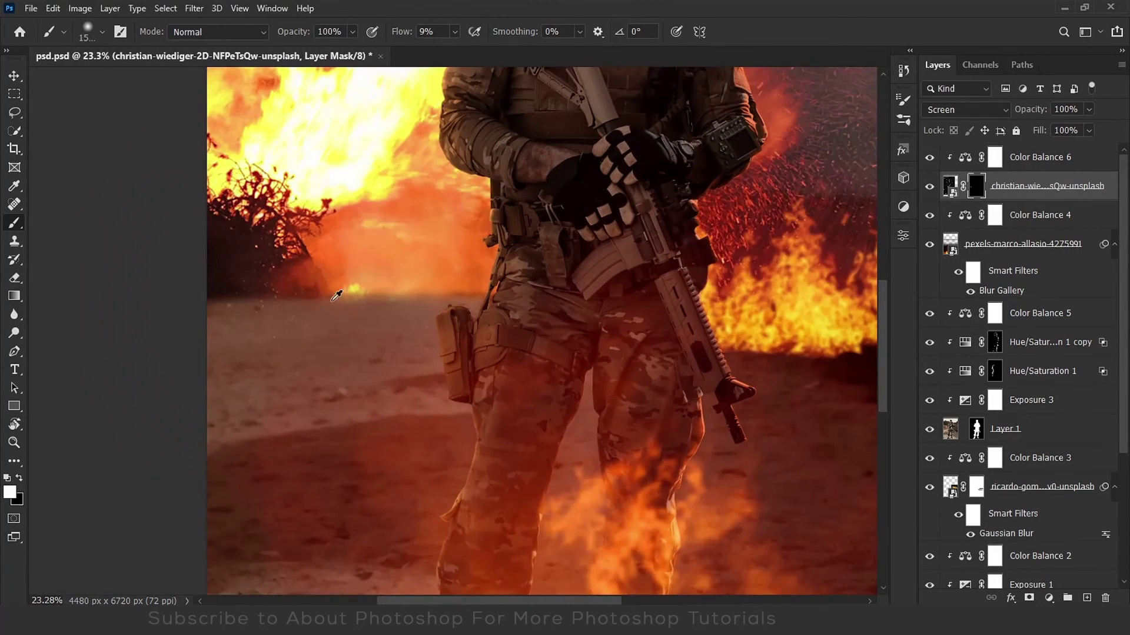
scroll(251, 314, down, 2)
scroll(454, 328, down, 1)
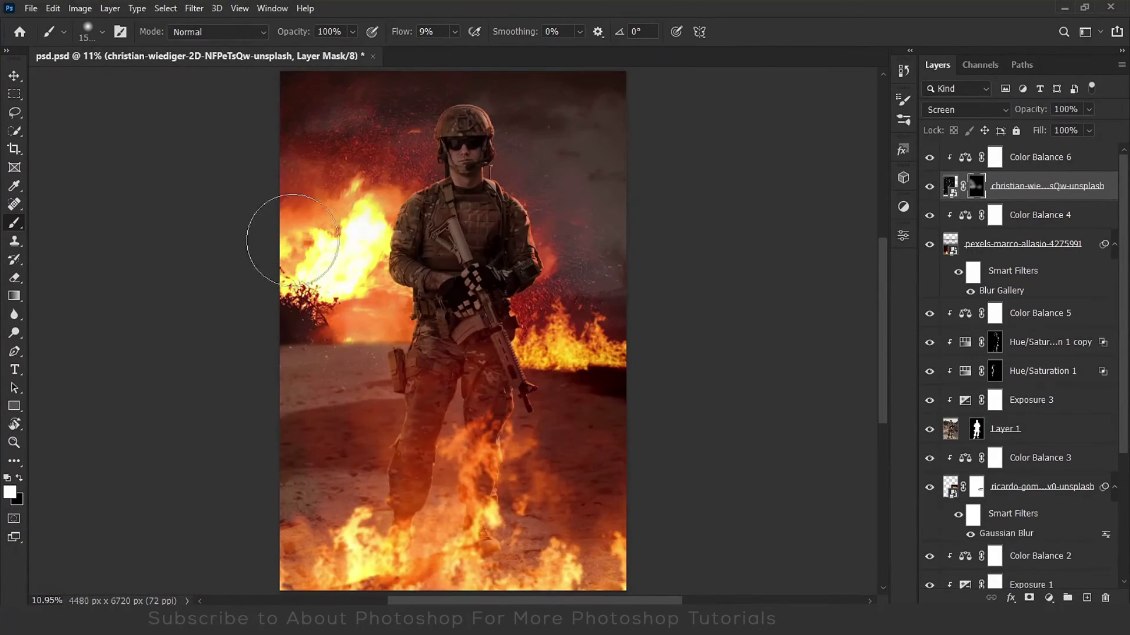
Apply a 27 px Field Blur smart filter to the pexels-photo-266487 explosion layer.
scroll(1024, 412, down, 5)
click(1032, 458)
click(194, 8)
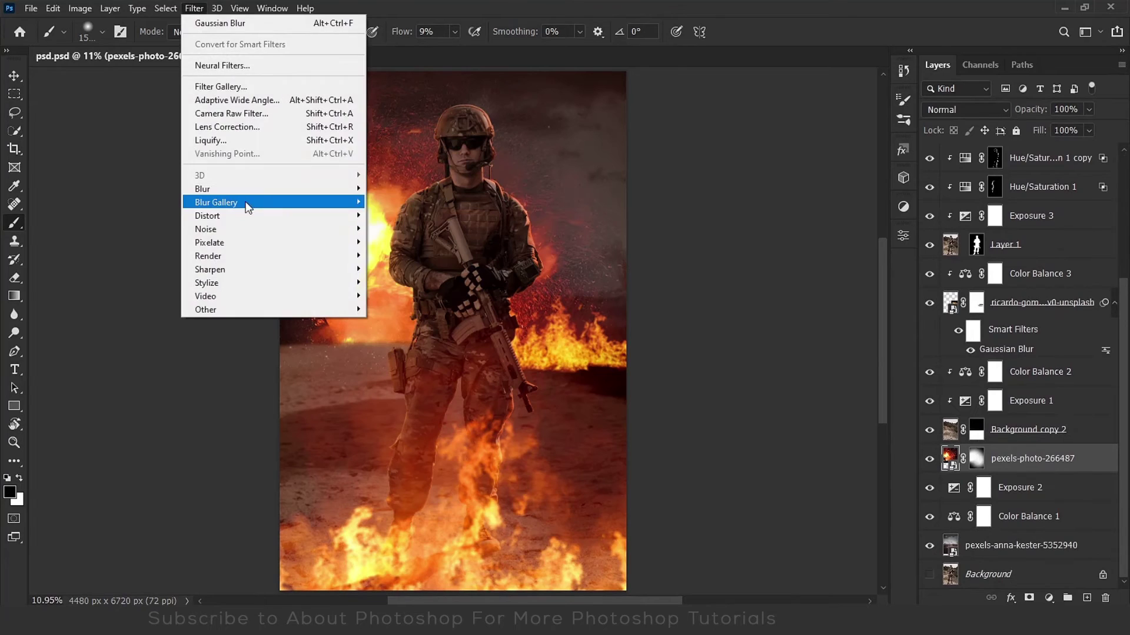
click(391, 203)
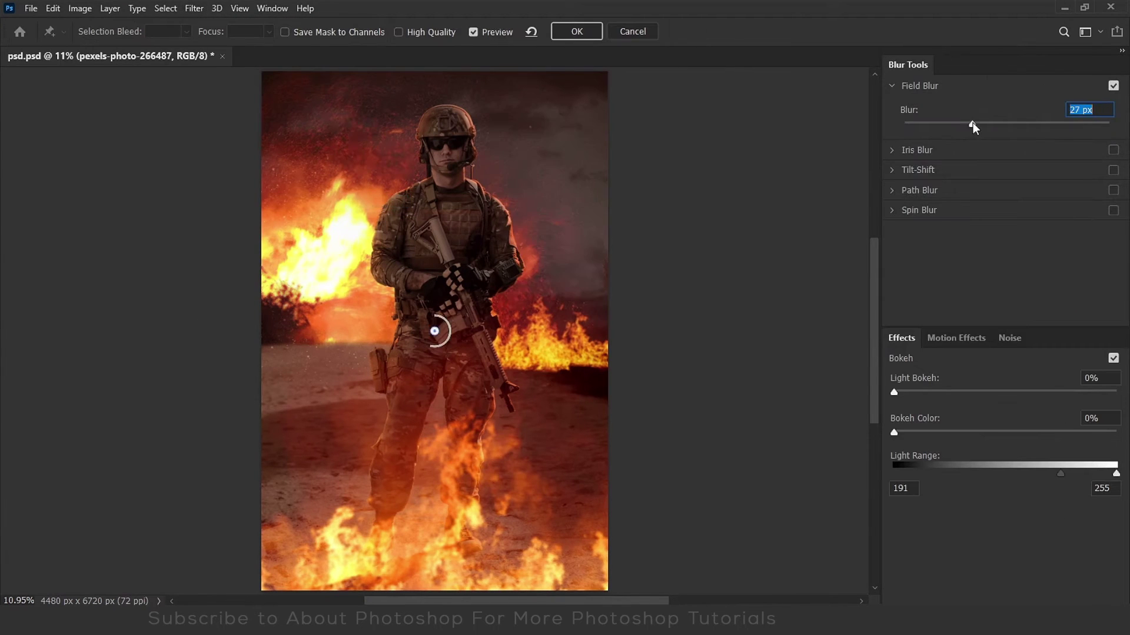
drag(968, 124, 963, 125)
click(577, 31)
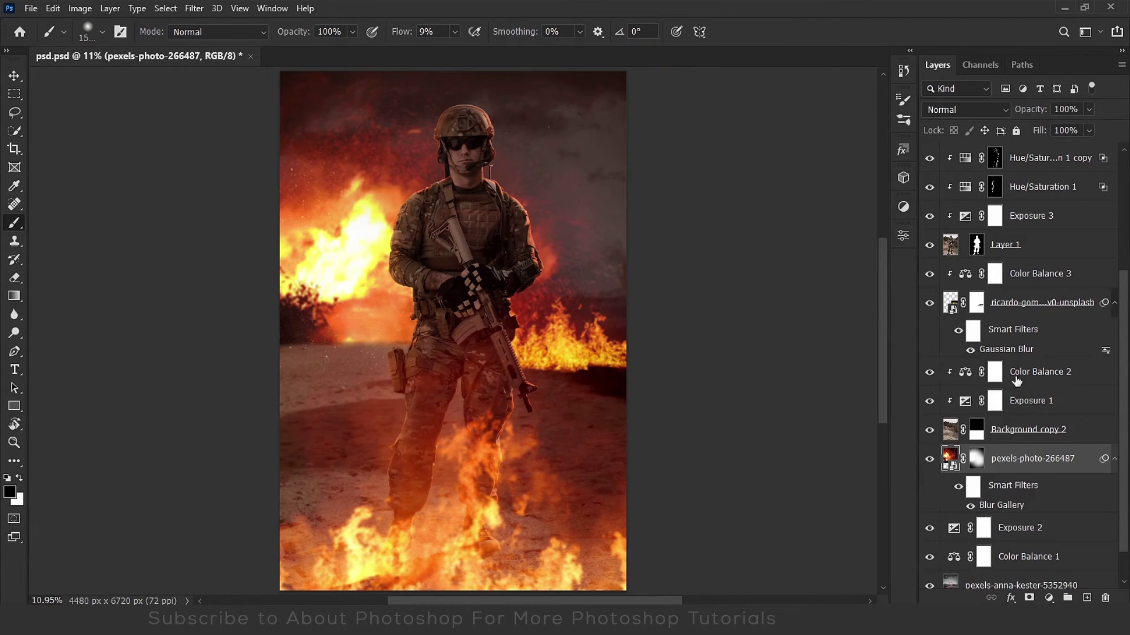
Apply a 7.8 px Gaussian Blur smart filter to the pexels-anna-kester layer.
scroll(1017, 382, down, 1)
click(1020, 546)
click(195, 8)
click(405, 241)
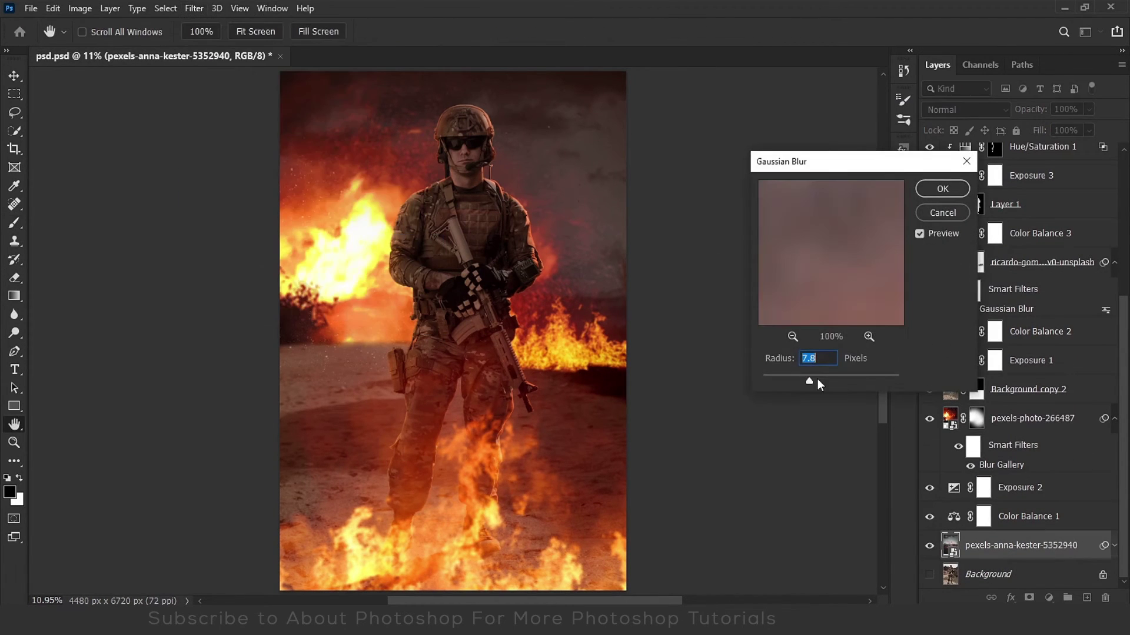
key(Return)
key(b)
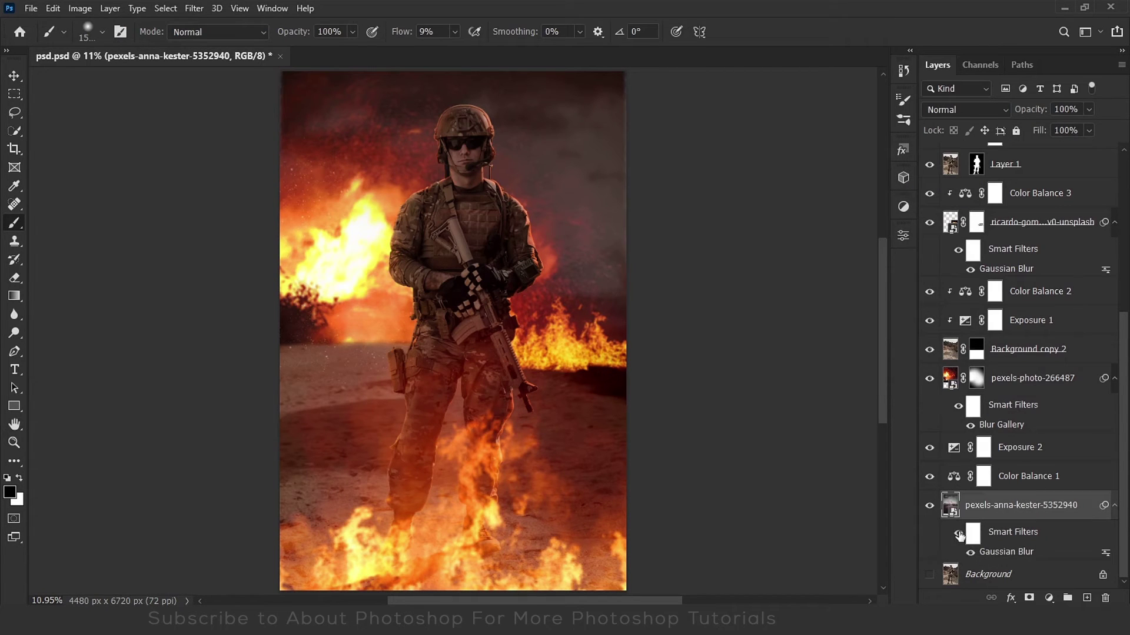
Scale the background to 118.30% and stretch it wider to the right.
key(ctrl+t)
drag(279, 276, 274, 275)
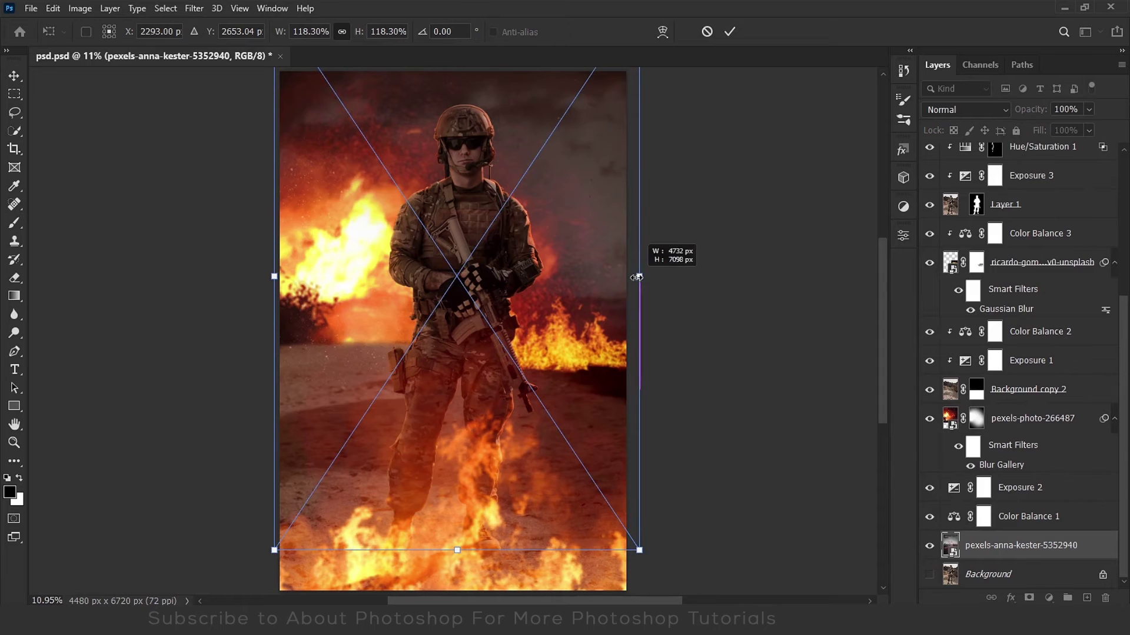
drag(638, 277, 639, 277)
key(Return)
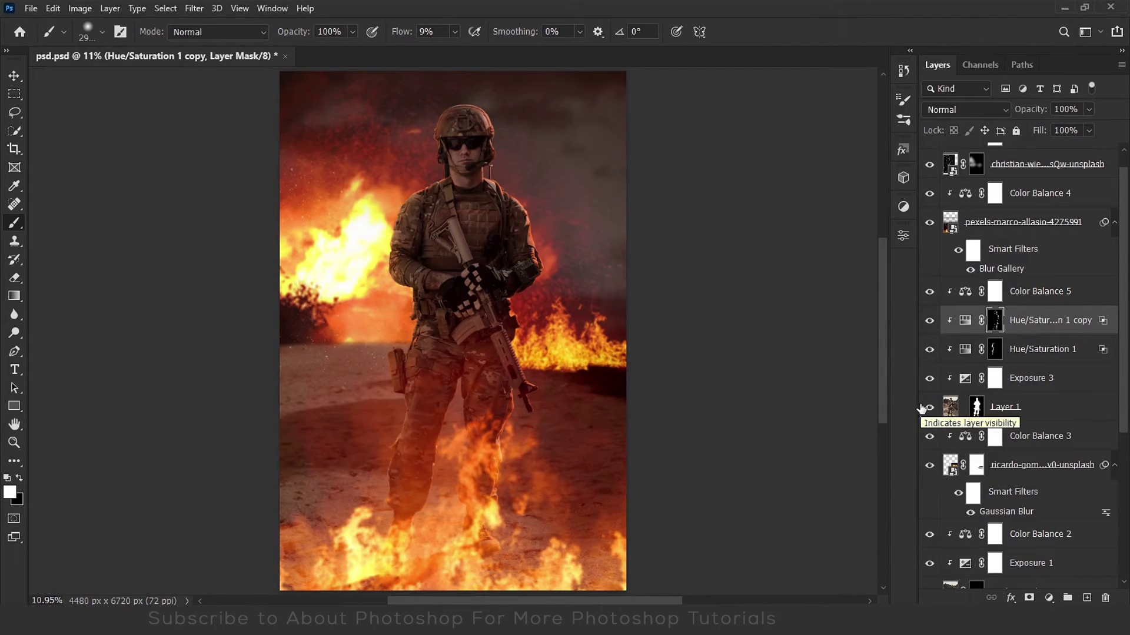
Toggle the Hue/Saturation copy to compare, and inspect the Exposure 3 settings.
scroll(988, 347, up, 1)
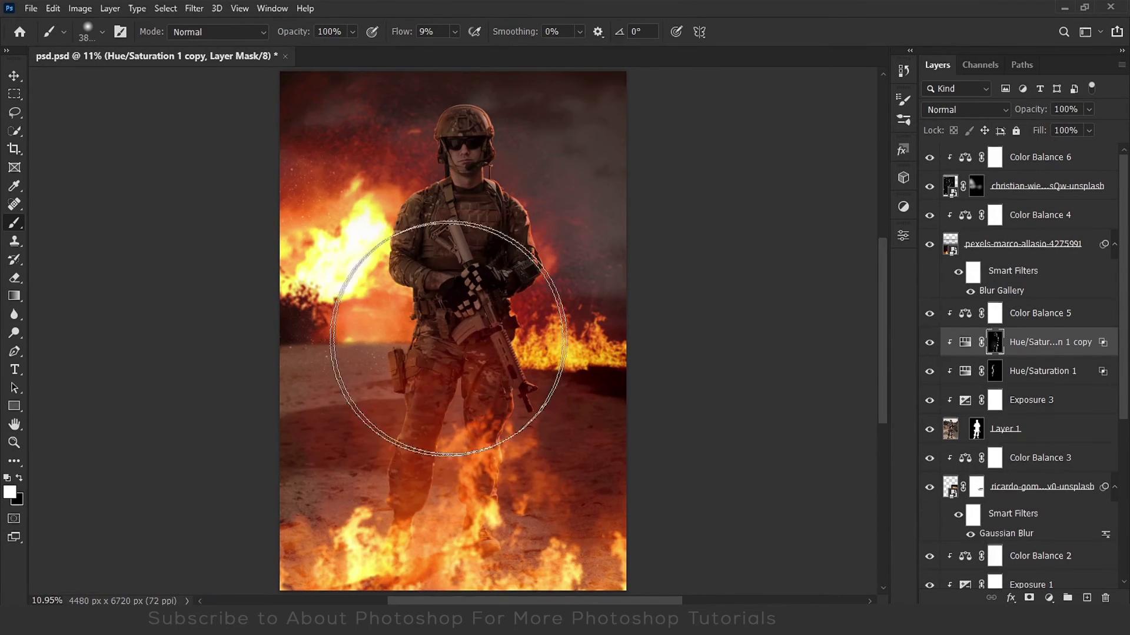
click(930, 343)
click(930, 344)
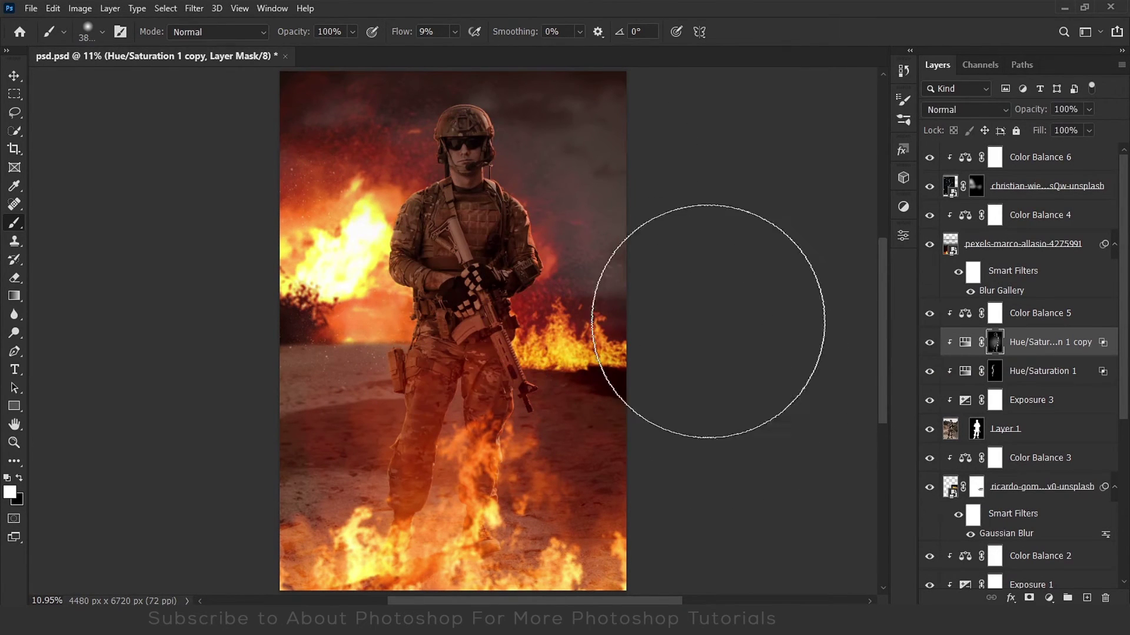
double_click(966, 402)
click(903, 235)
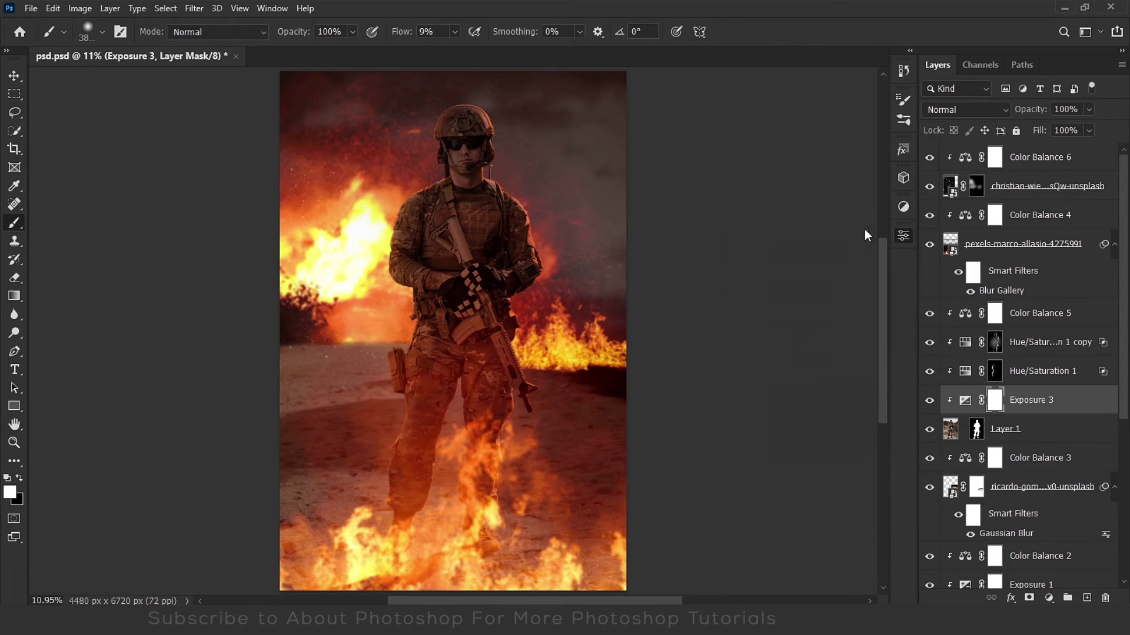
Adjust a slider in Exposure 1 and select the Color Balance 3 layer.
scroll(1041, 453, down, 2)
double_click(966, 469)
drag(783, 316, 751, 323)
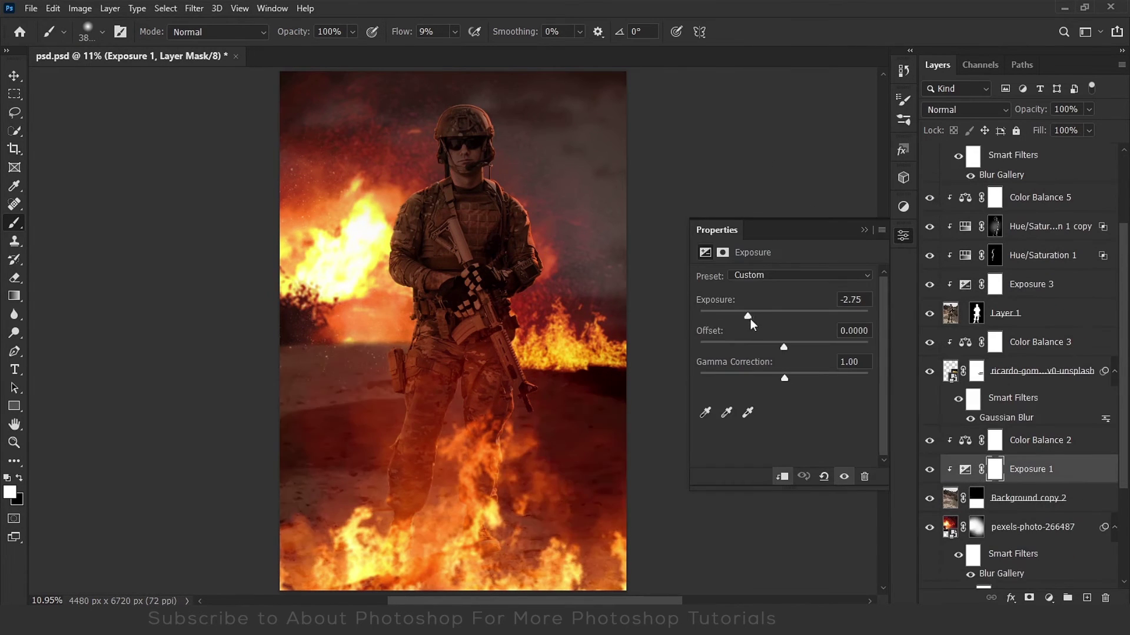
click(903, 236)
scroll(1029, 412, down, 1)
scroll(1030, 412, up, 1)
click(1039, 334)
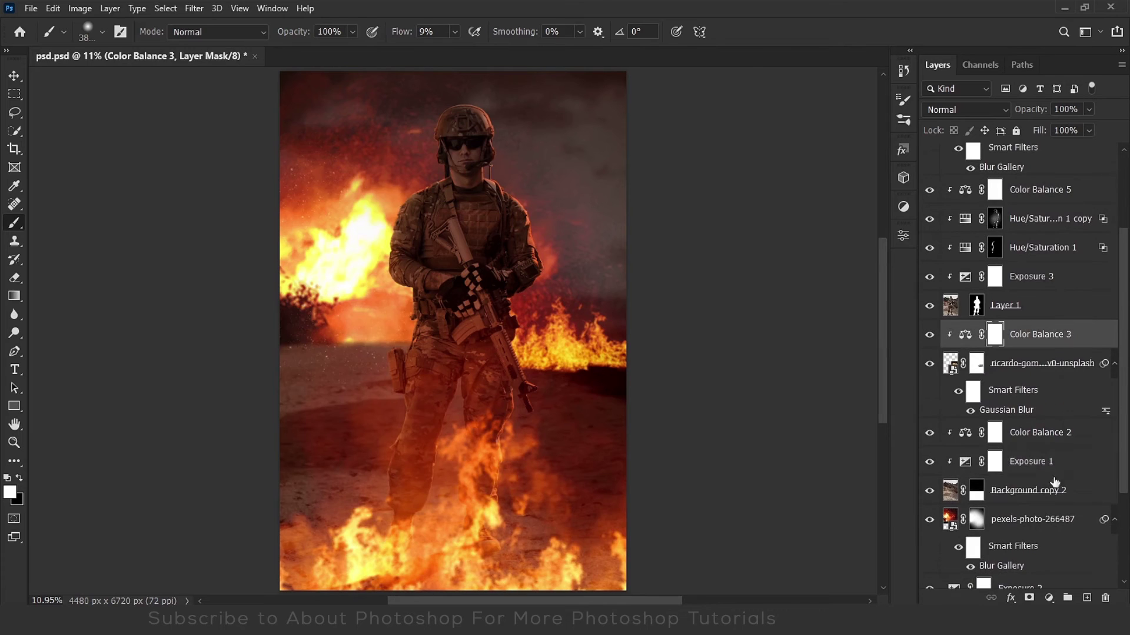
click(1049, 598)
Add an orange #ff8135 Solid Color fill layer and invert its mask to black.
click(1045, 351)
click(917, 424)
click(880, 285)
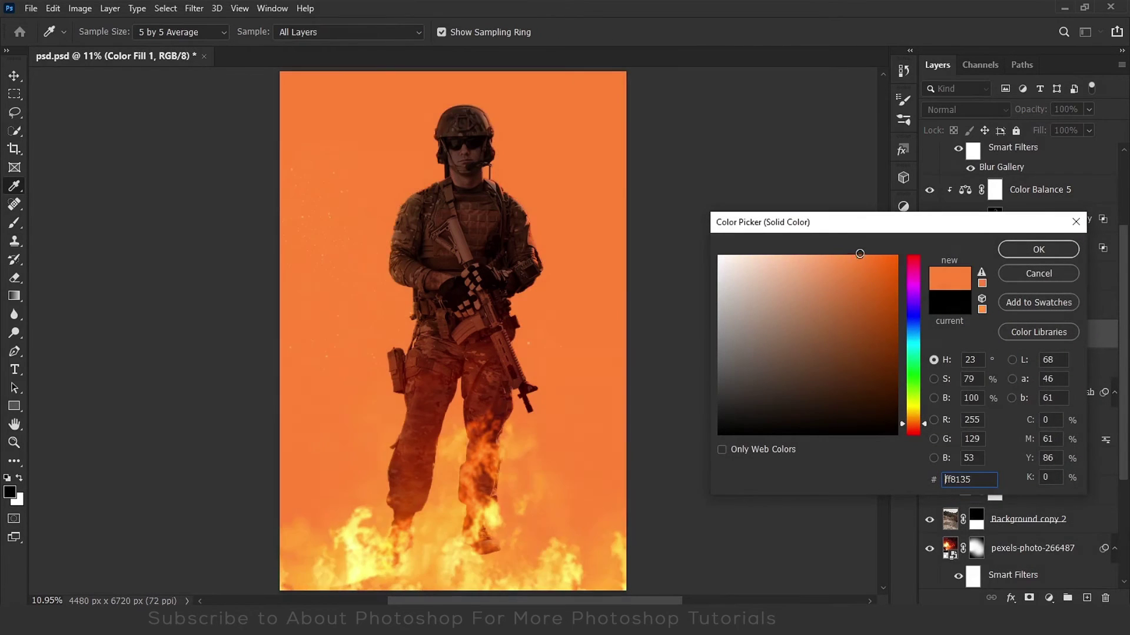
key(Return)
key(ctrl+i)
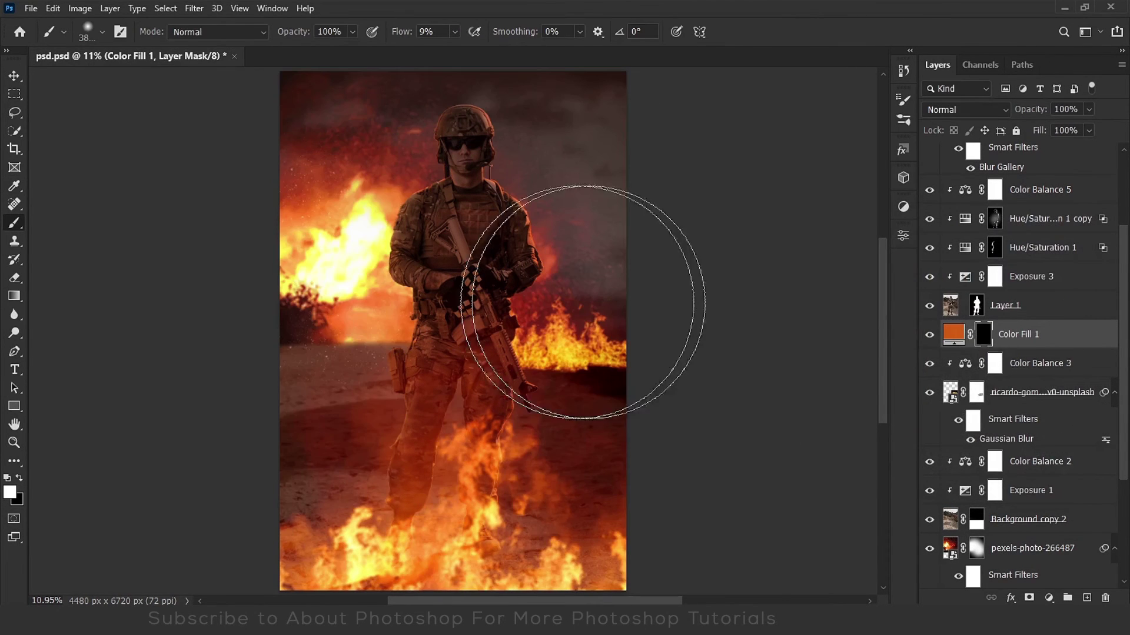
Paint soft orange glow near the right-side flames and tone it down left of the soldier.
drag(626, 373, 571, 394)
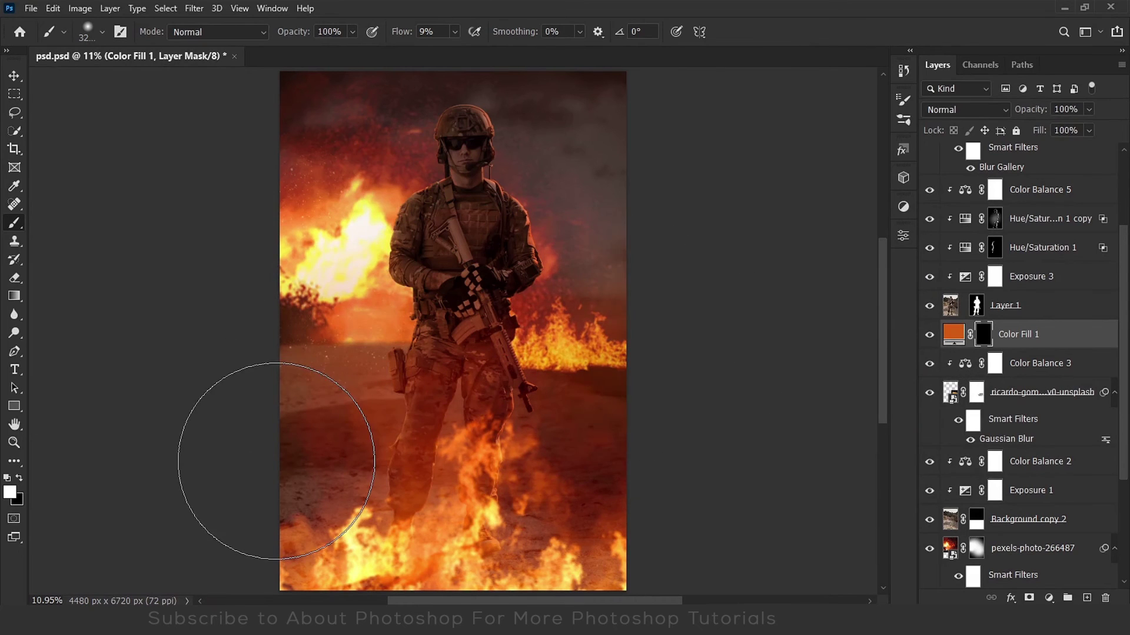
key(x)
drag(598, 351, 579, 352)
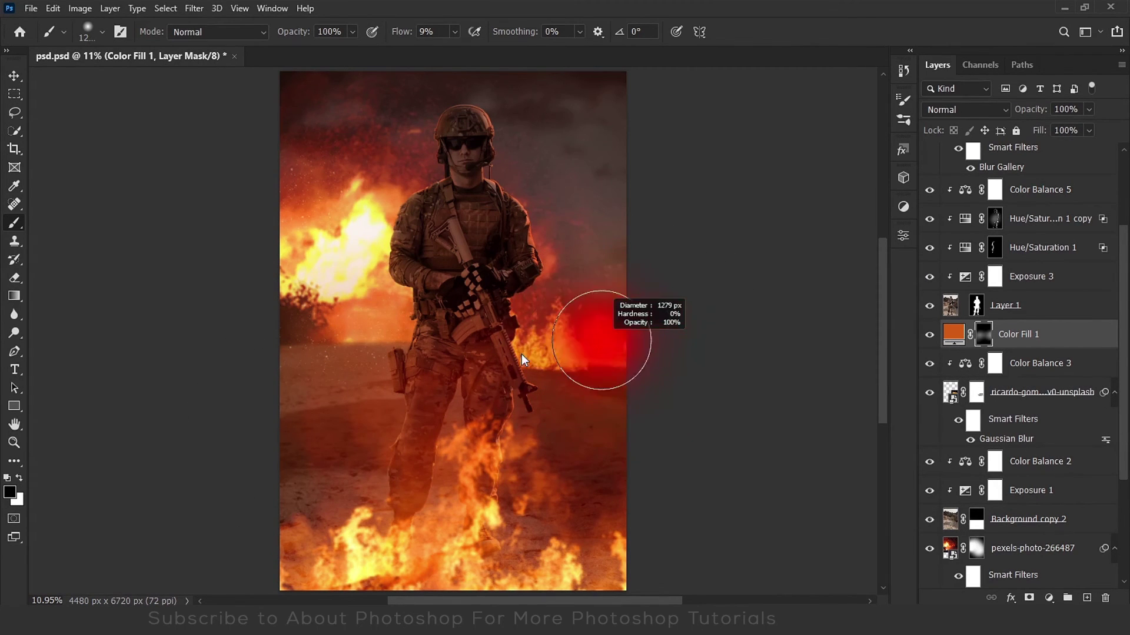
drag(353, 293, 342, 282)
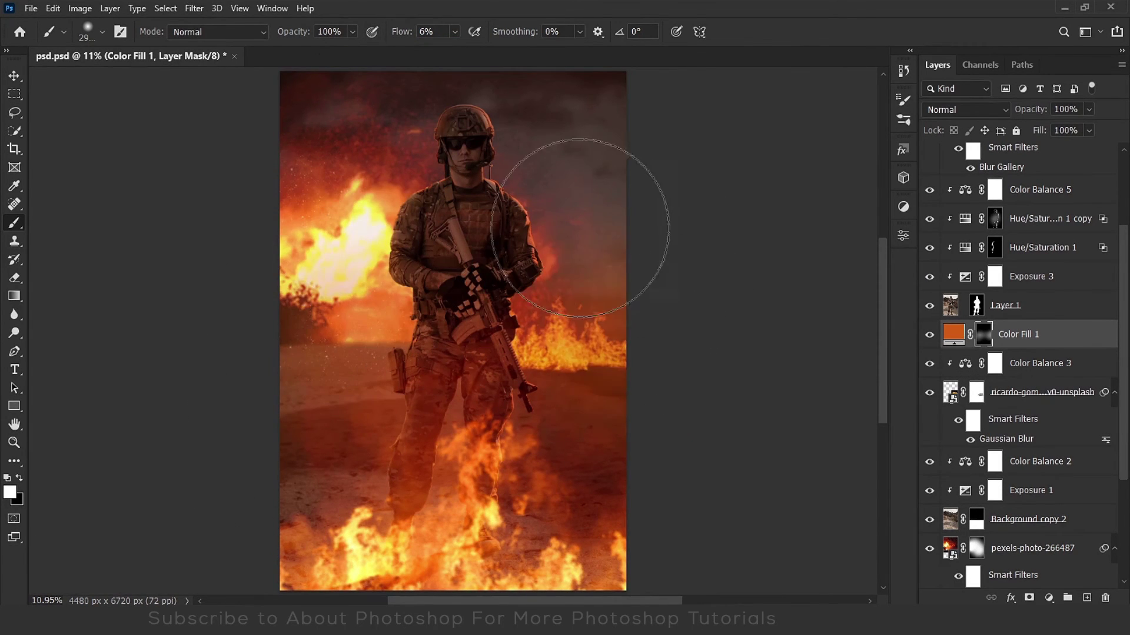
key(x)
key(bracketright)
Toggle Color Fill 1 to compare, recheck its orange colour, and select its mask.
click(929, 334)
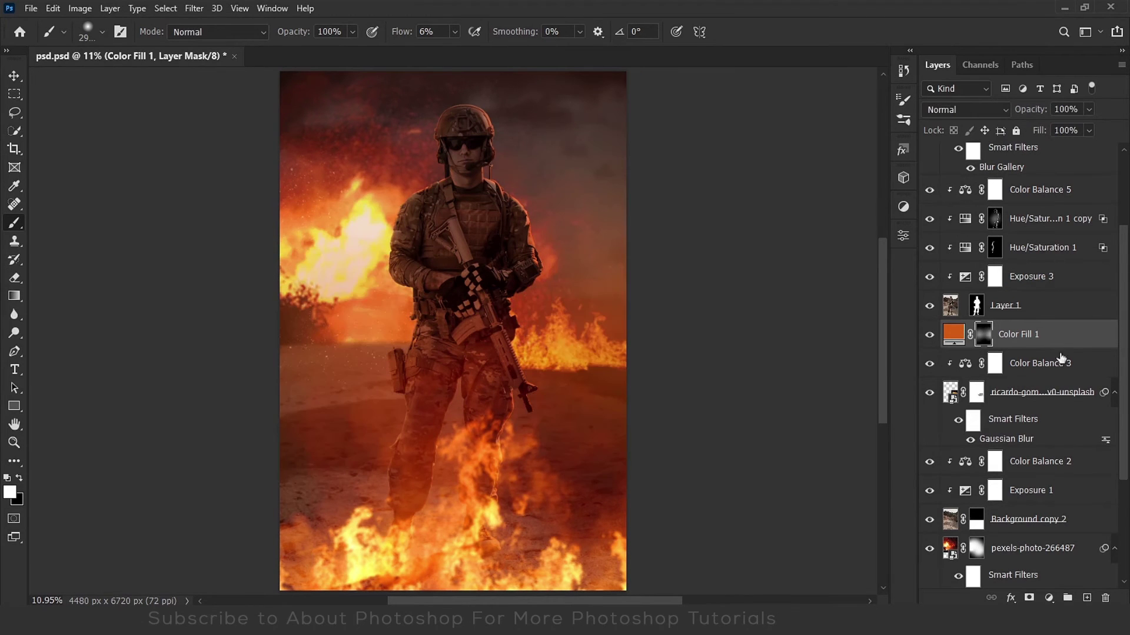
double_click(963, 334)
click(1036, 247)
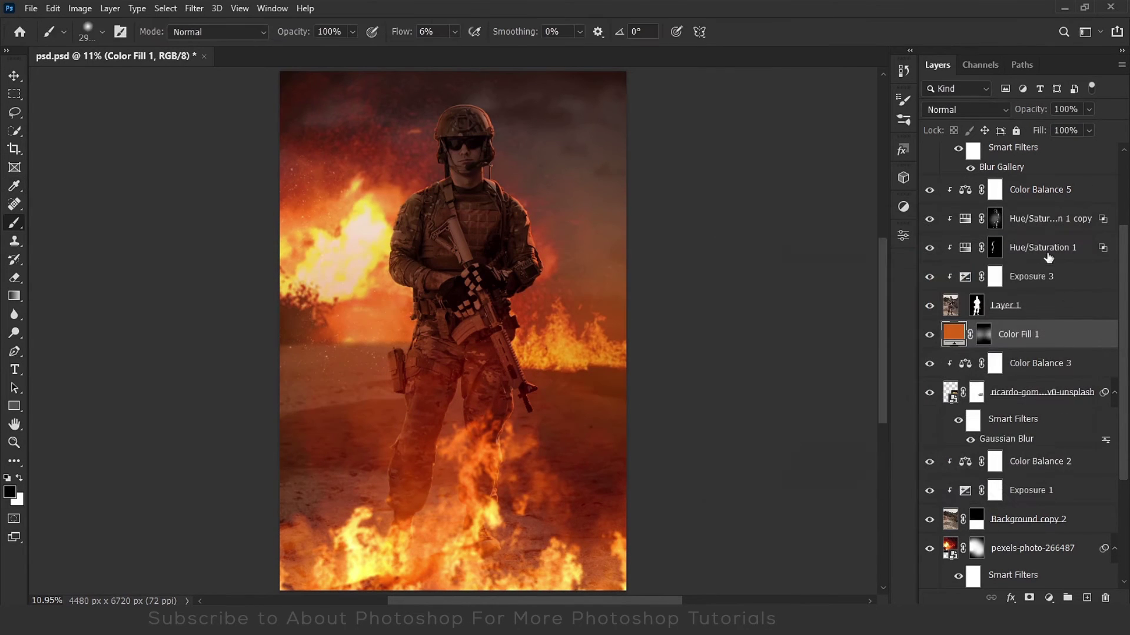
scroll(592, 368, up, 1)
scroll(592, 368, up, 5)
click(983, 335)
Swap the painting colours and set a smaller, tilted grass brush for the ground mask's horizon edge.
key(x)
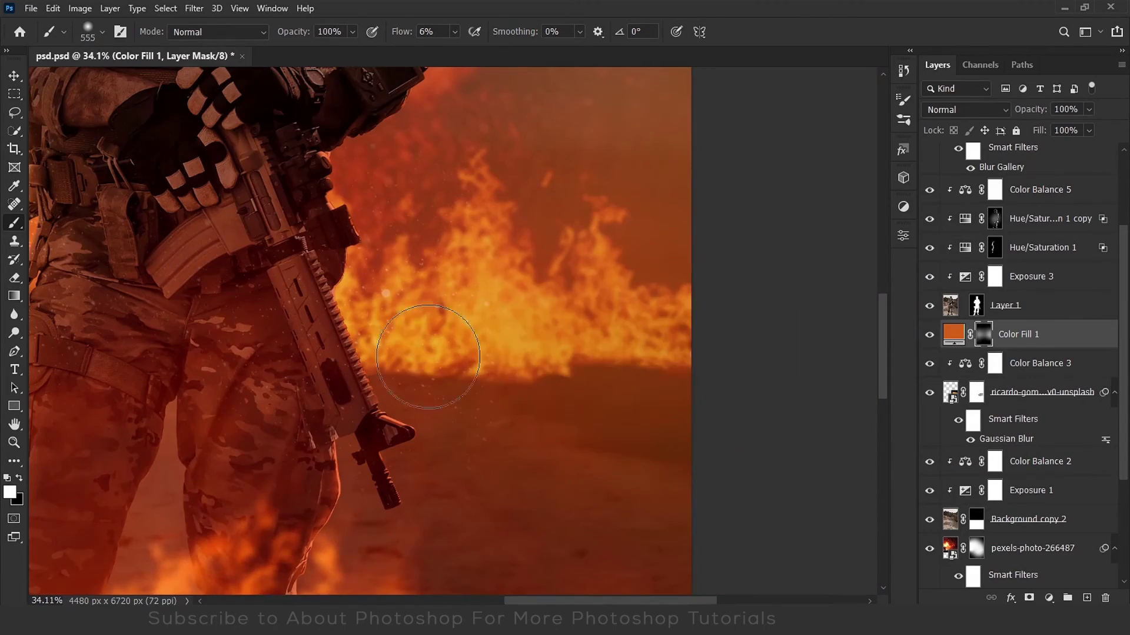
key(ctrl+0)
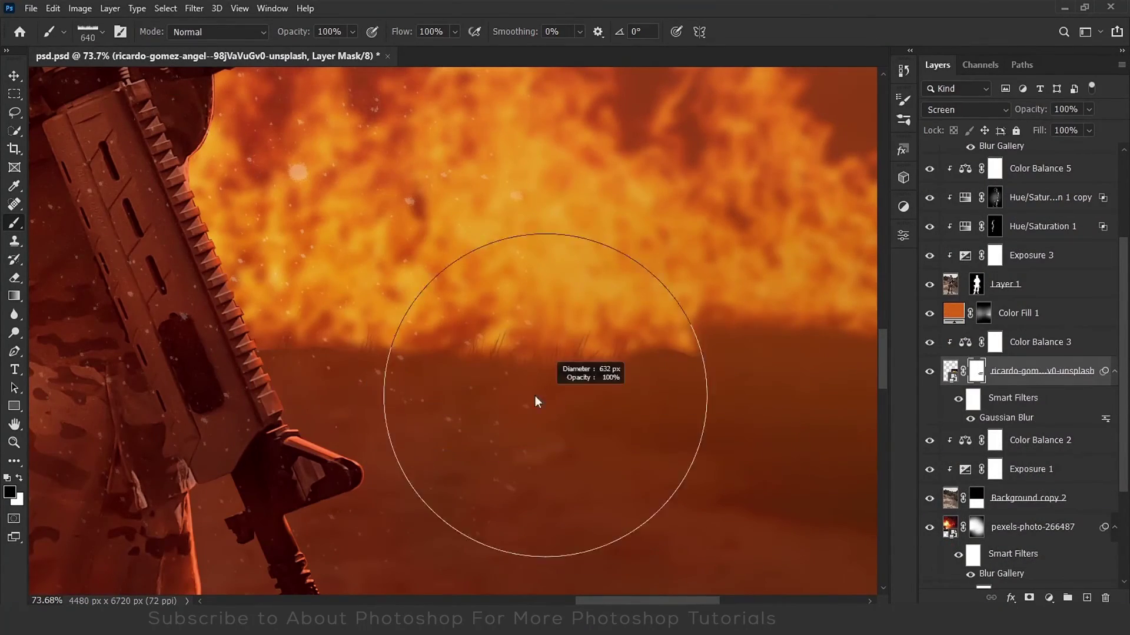
scroll(448, 377, right, 3)
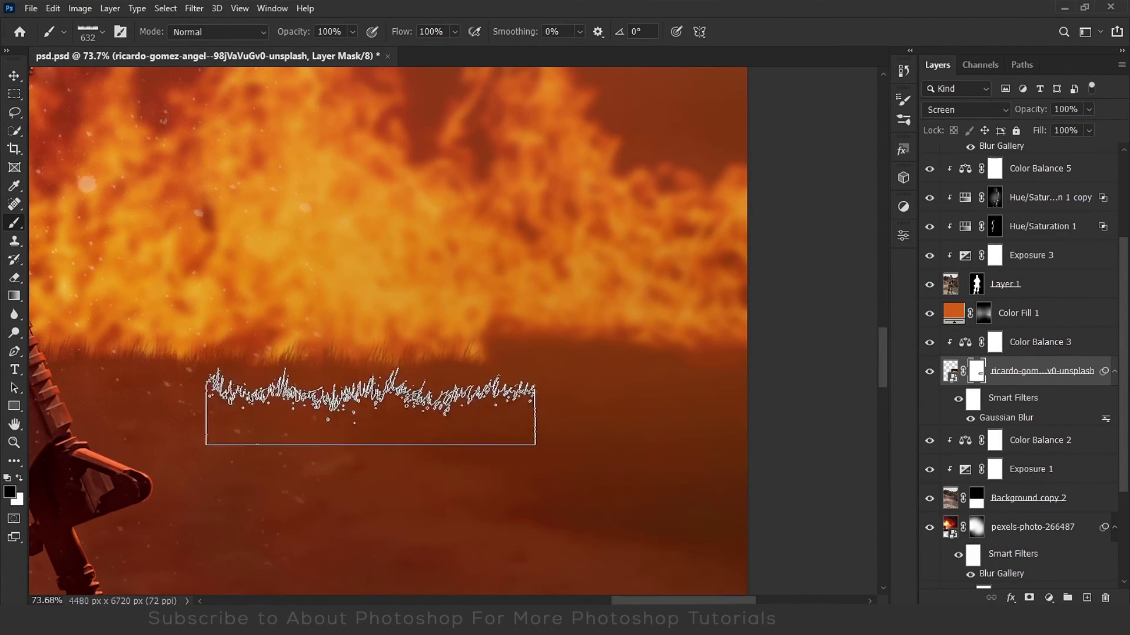
key(bracketleft)
key(bracketleft)
key(bracketleft)
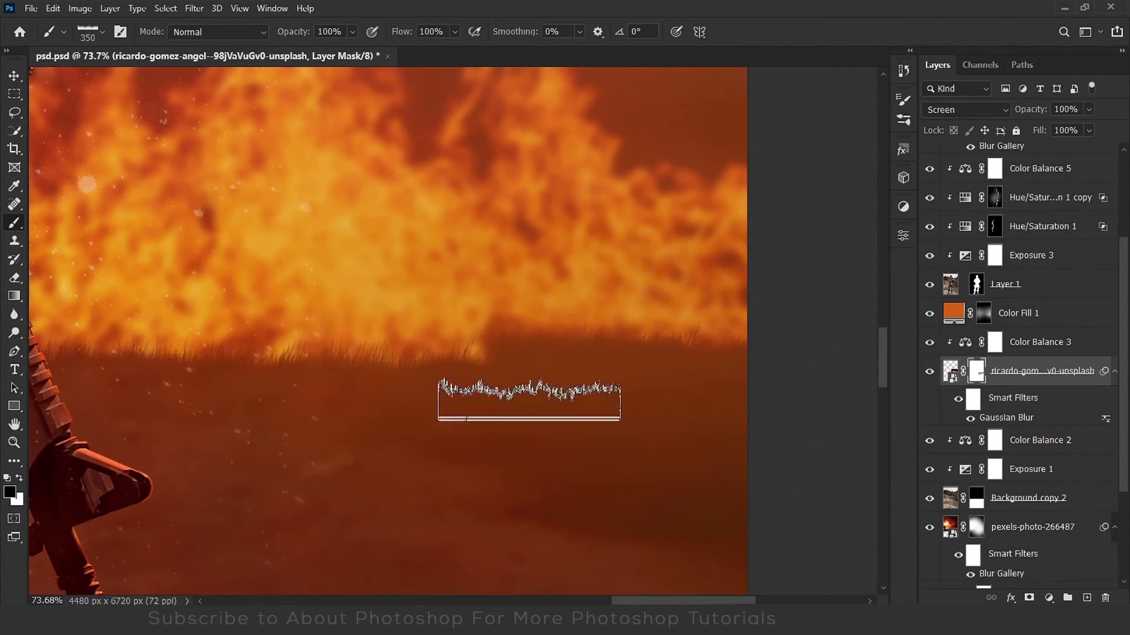
right_click(527, 394)
key(Return)
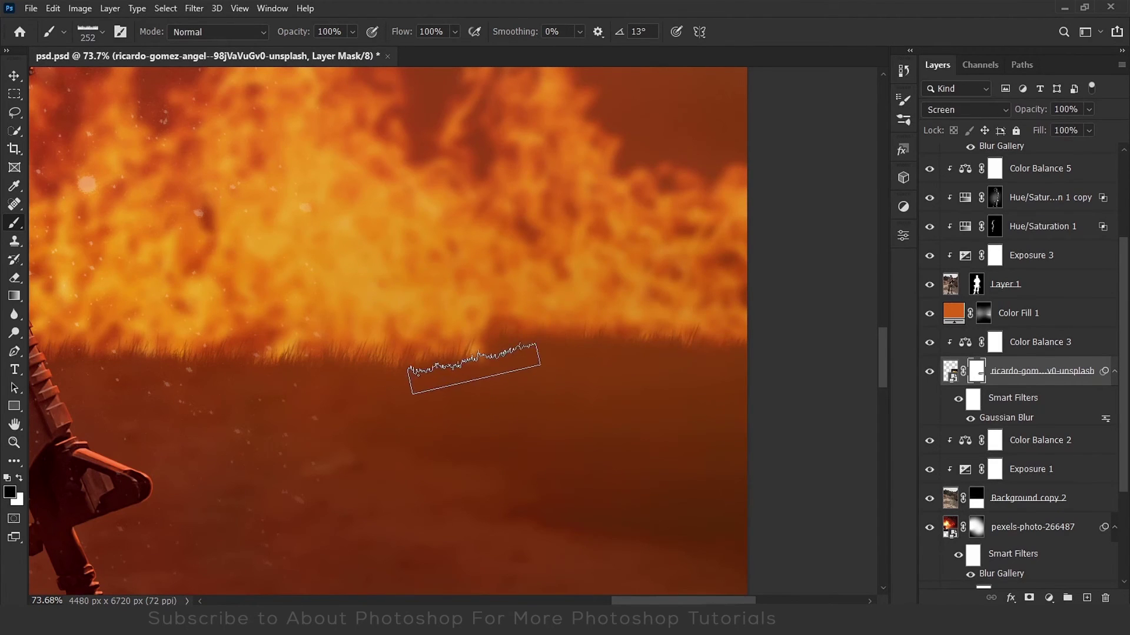
Soften the grass edge of the ground mask with the Blur tool, checking the mask alone, then fit the view.
scroll(503, 359, down, 3)
alt+click(976, 370)
click(14, 315)
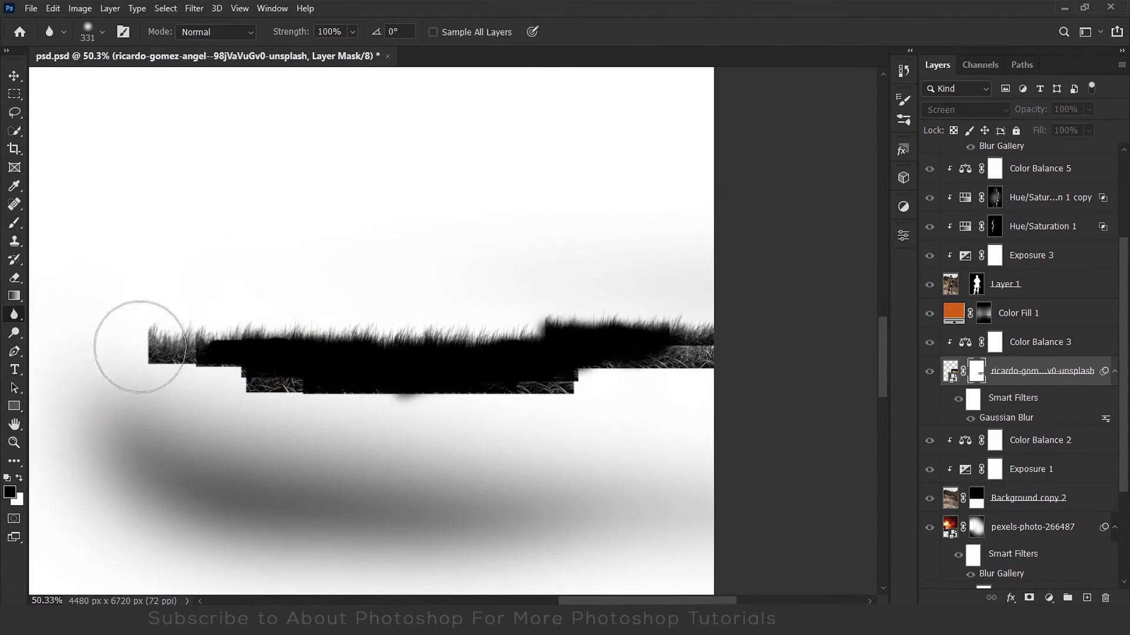
alt+click(977, 371)
key(ctrl+0)
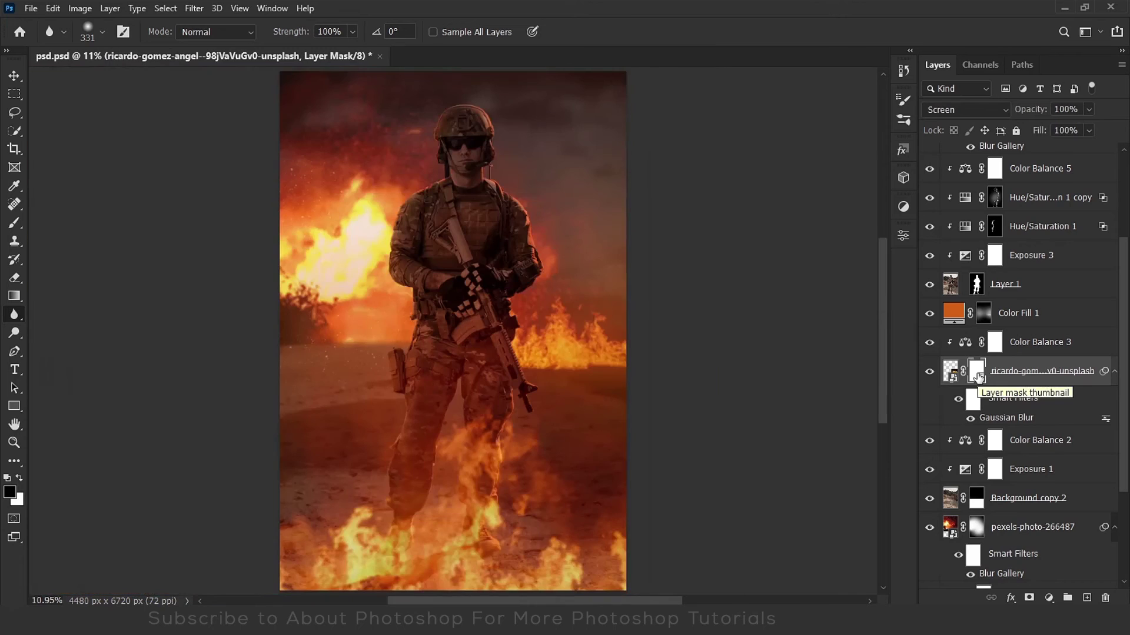
Add an orange Solid Color fill layer blended as Soft Light.
click(1049, 597)
click(1021, 348)
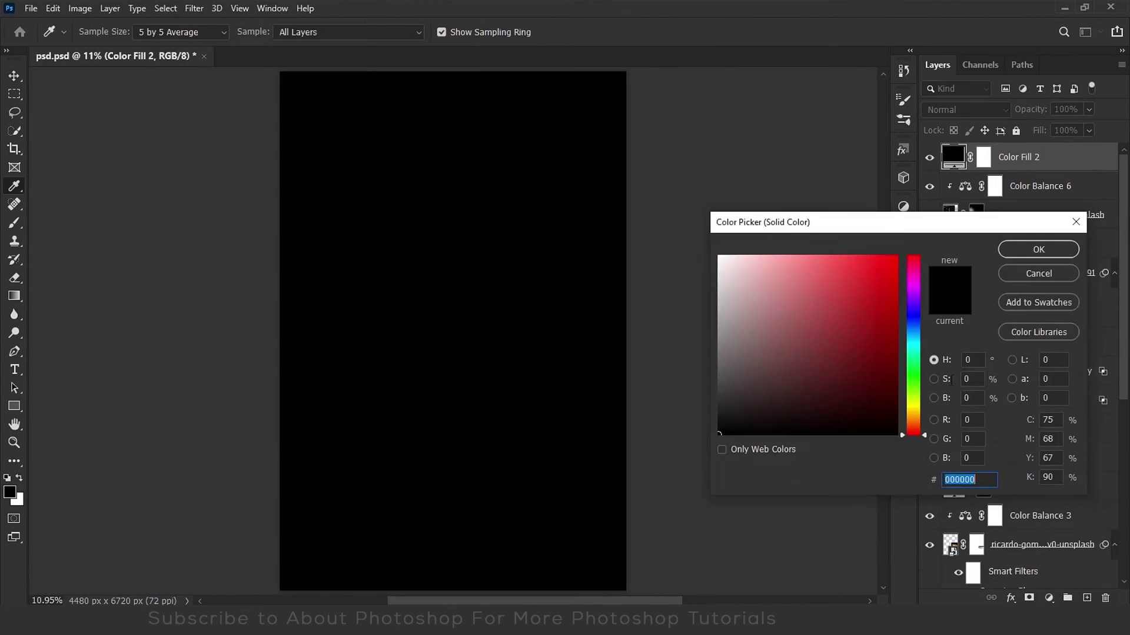
click(916, 423)
click(888, 287)
click(1038, 249)
click(965, 110)
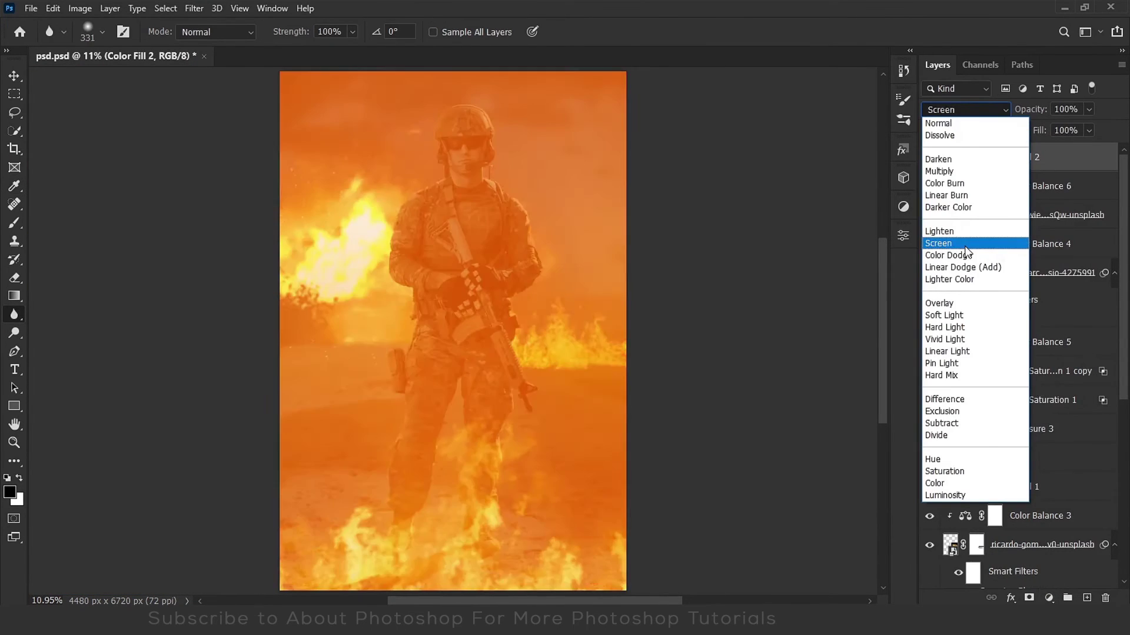
click(943, 315)
Invert the fill's mask and set a white brush at 7% flow to reveal it in places.
click(982, 157)
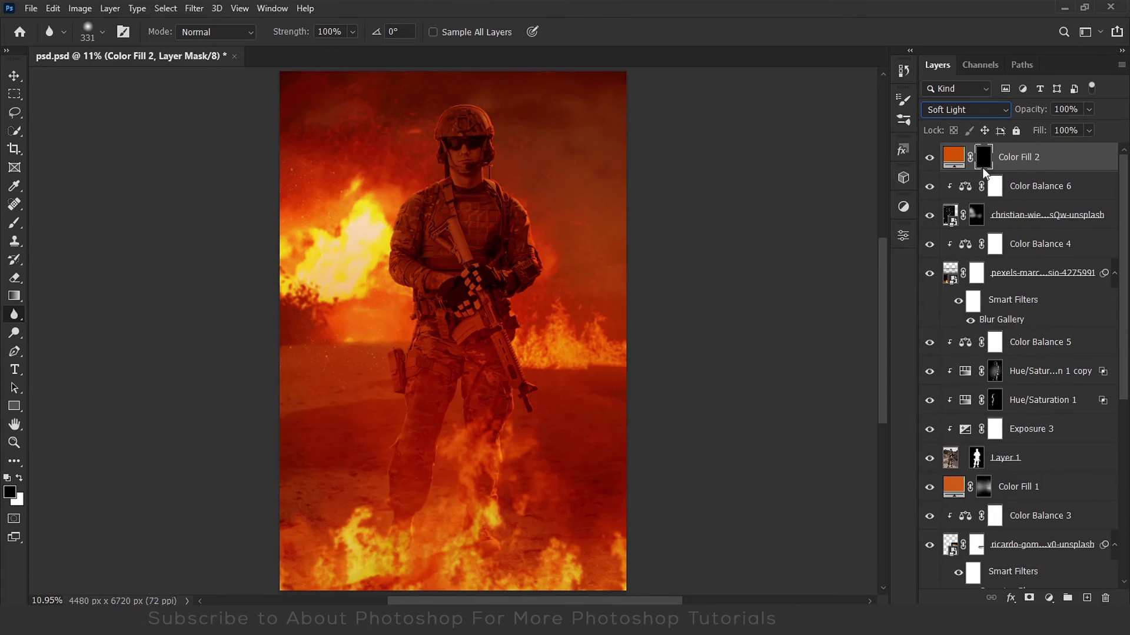
key(ctrl+i)
key(b)
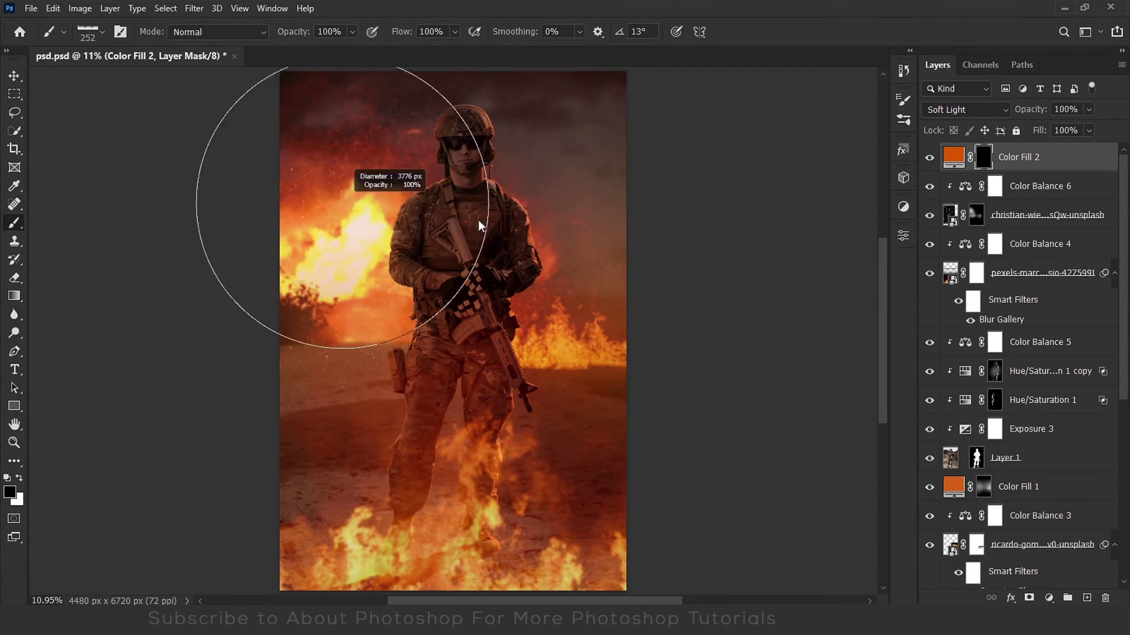
click(433, 32)
text(7)
key(Return)
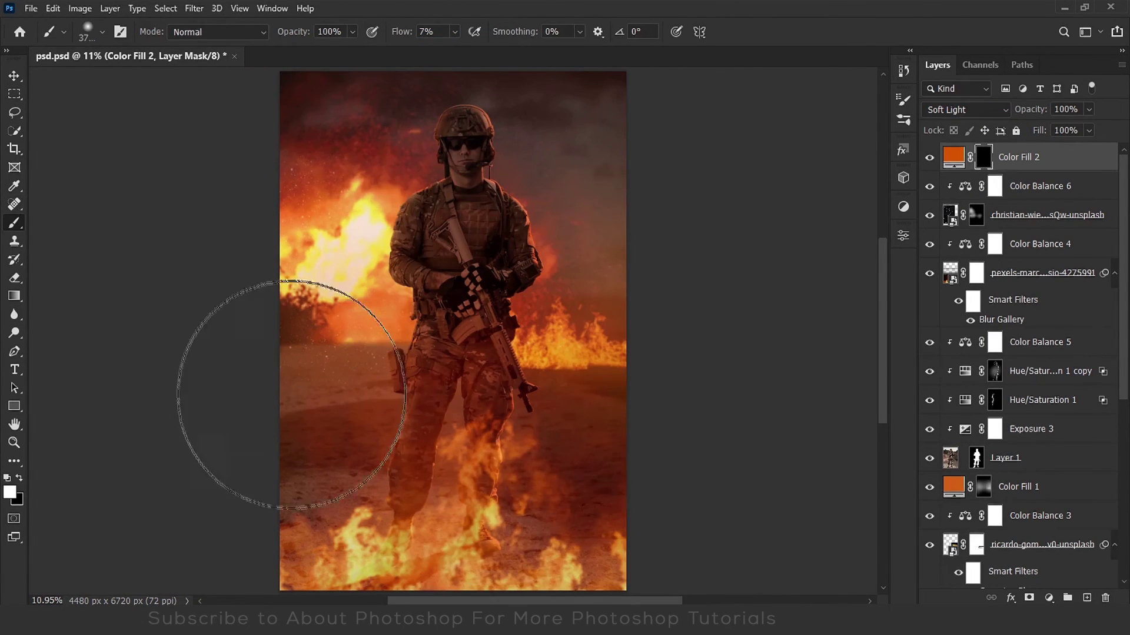
key(x)
scroll(471, 359, down, 3)
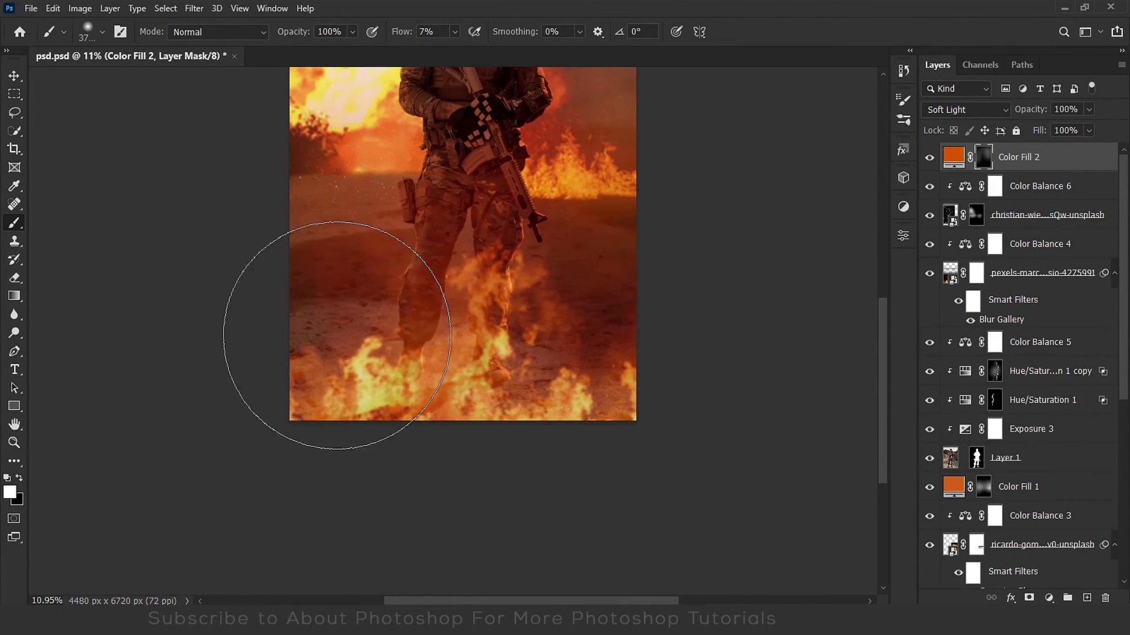
key(ctrl+0)
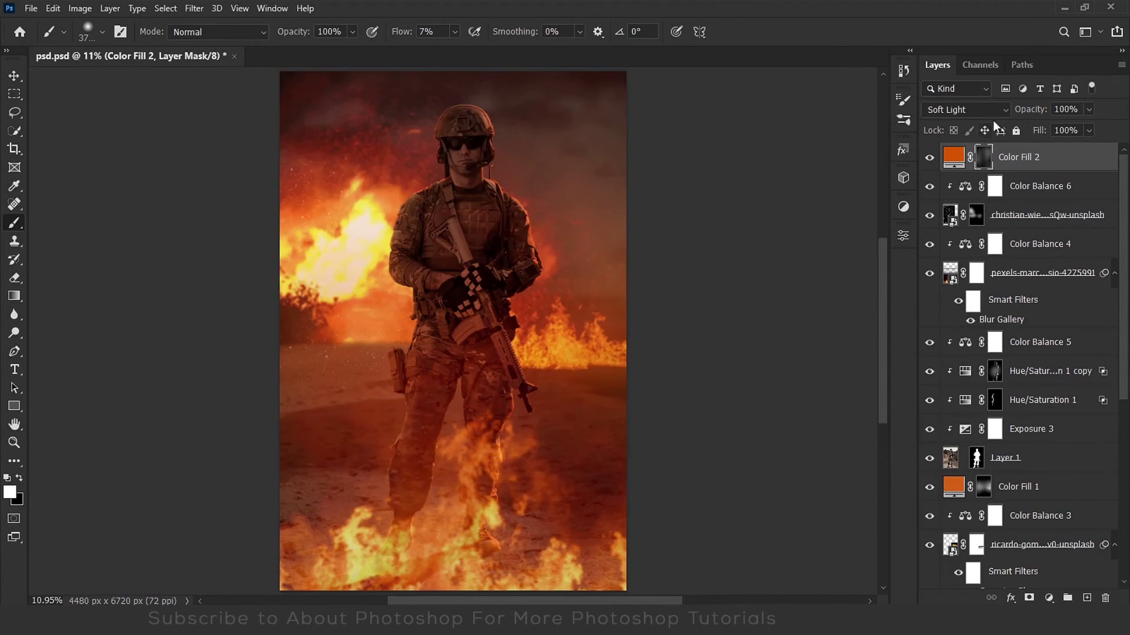
Compare against the original soldier photo, then stamp all visible layers into new Layer 2.
scroll(1023, 353, down, 5)
scroll(1024, 353, down, 5)
alt+click(930, 575)
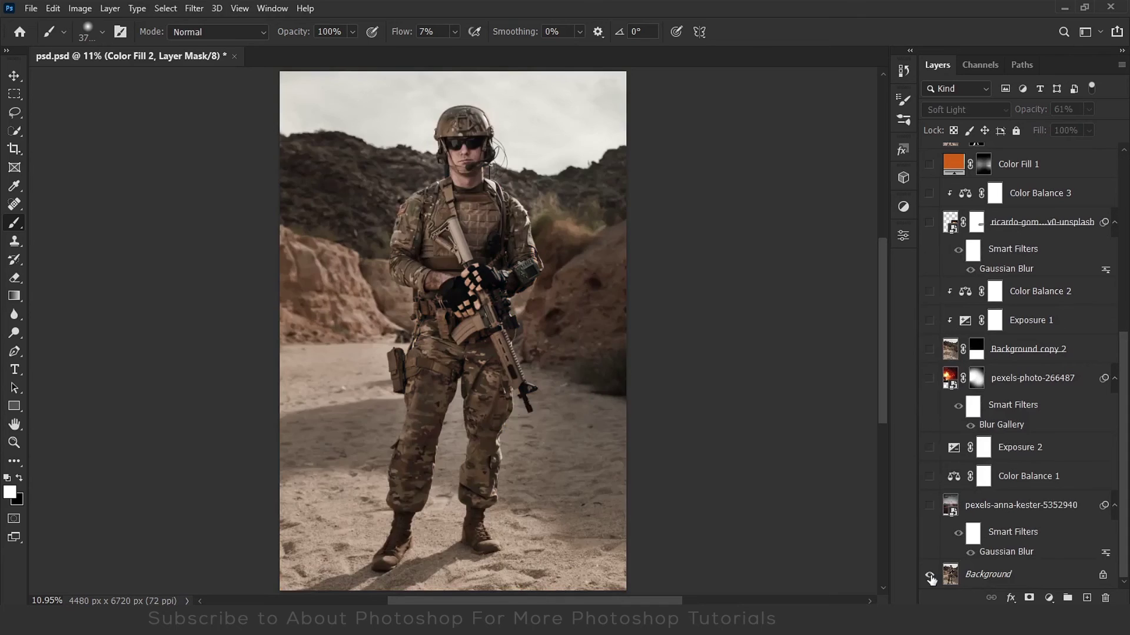
scroll(1085, 164, up, 10)
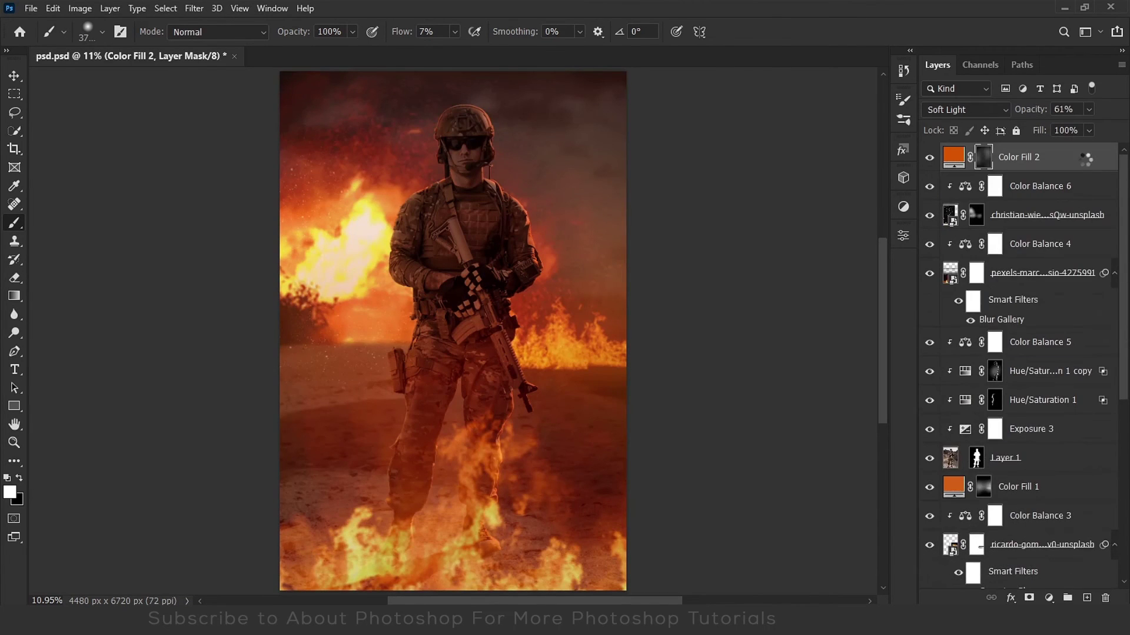
key(ctrl+alt+shift+e)
click(930, 244)
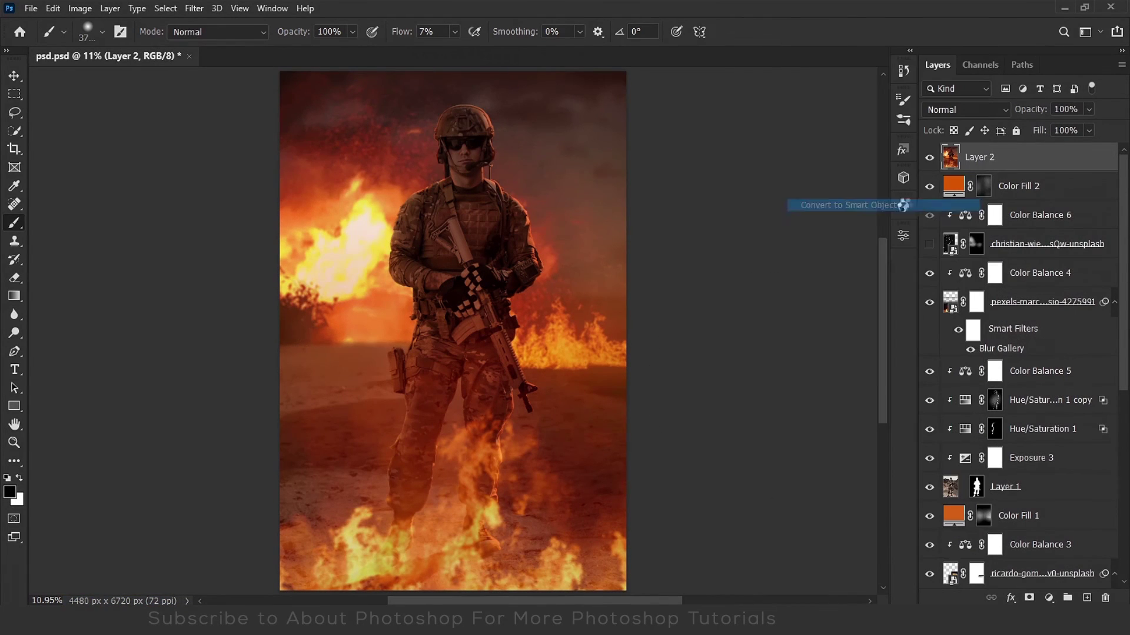
In Camera Raw's Basic panel, adjust temperature, set Contrast +14, shadows/whites, Texture +29 and Clarity +10.
click(194, 8)
click(208, 109)
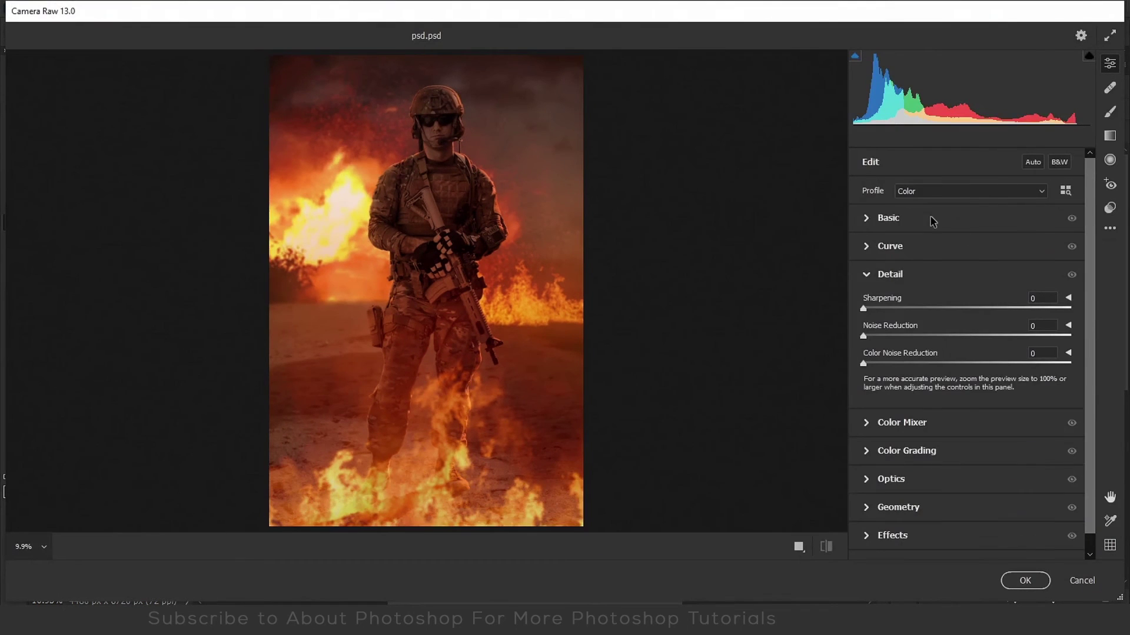
click(933, 219)
mouse_move(977, 234)
mouse_down()
mouse_move(955, 234)
mouse_move(971, 241)
mouse_move(949, 264)
mouse_up()
drag(966, 312, 982, 315)
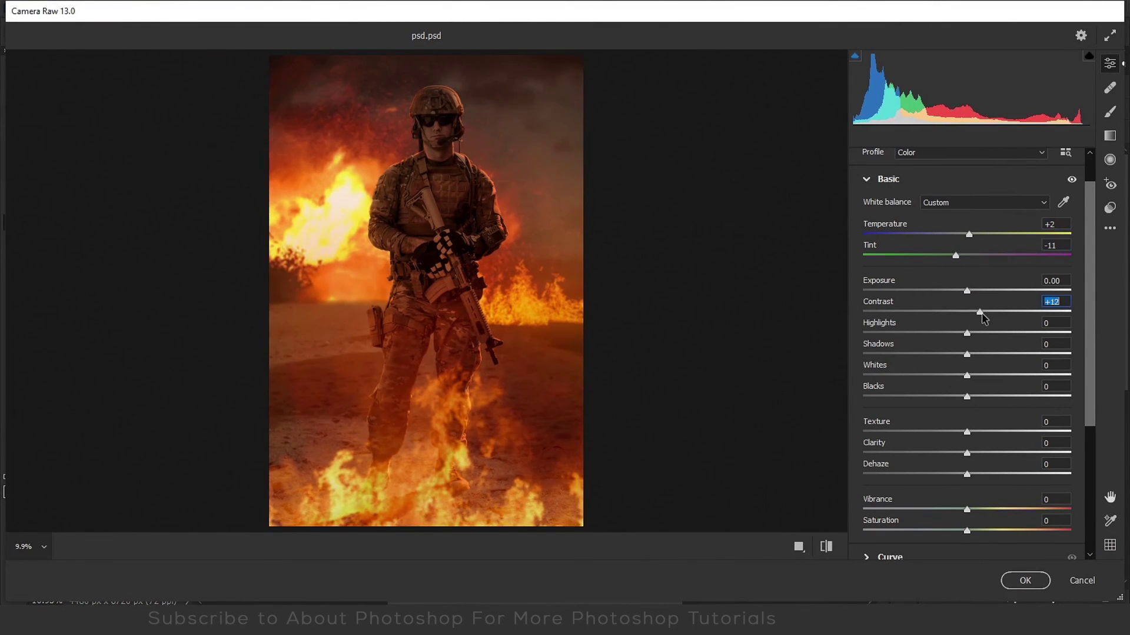
mouse_move(975, 356)
mouse_down()
mouse_move(965, 357)
mouse_move(972, 379)
mouse_up()
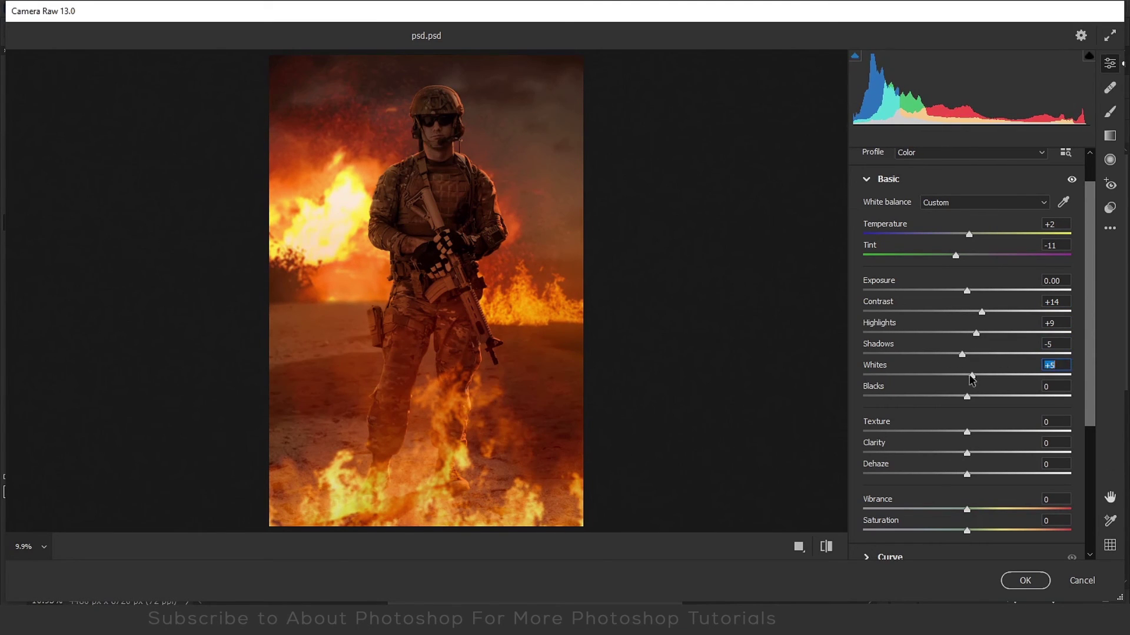
drag(1083, 444, 905, 455)
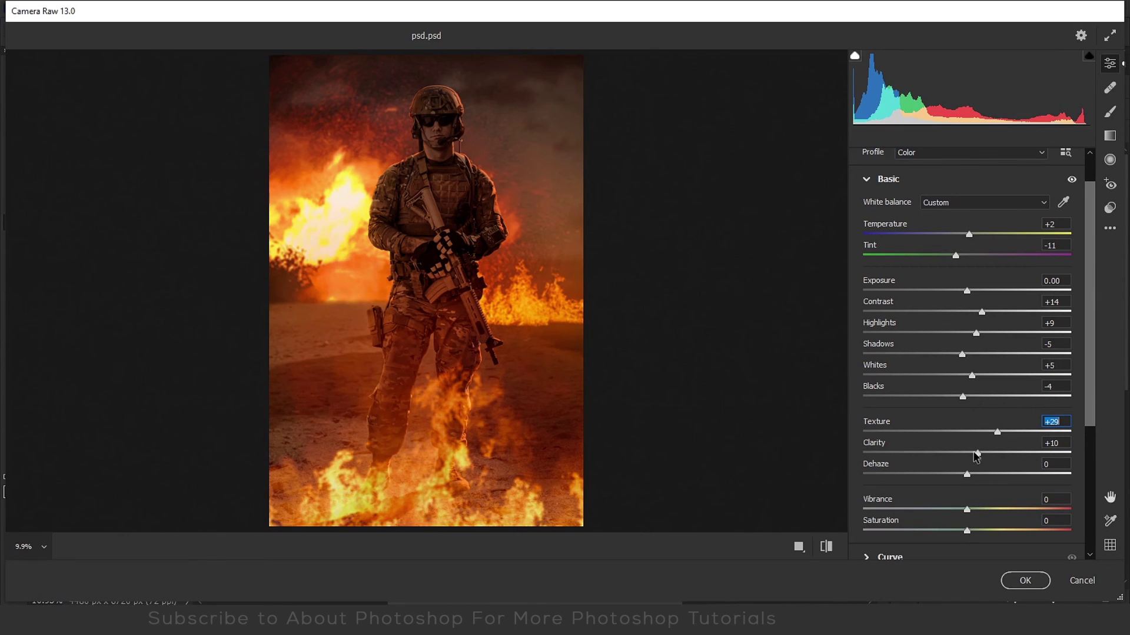
click(888, 179)
In the Color Mixer, set Reds hue +5, Yellows hue −18 toward orange, and nudge Greens hue.
click(901, 422)
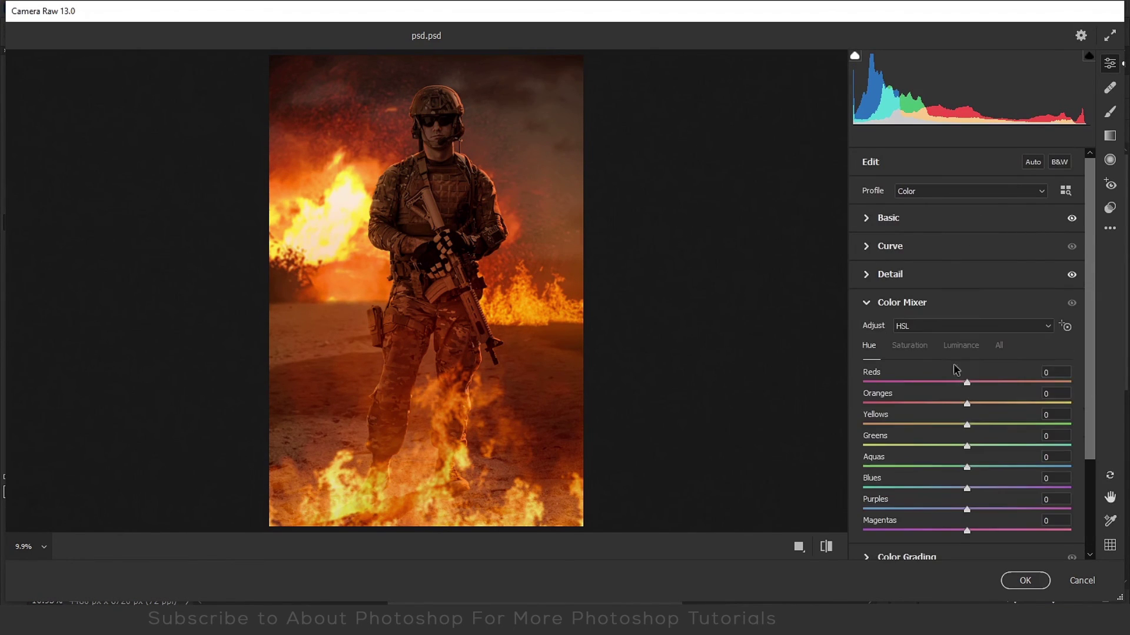
mouse_move(967, 383)
mouse_down()
mouse_move(903, 382)
mouse_move(975, 383)
mouse_up()
text(5)
key(Tab)
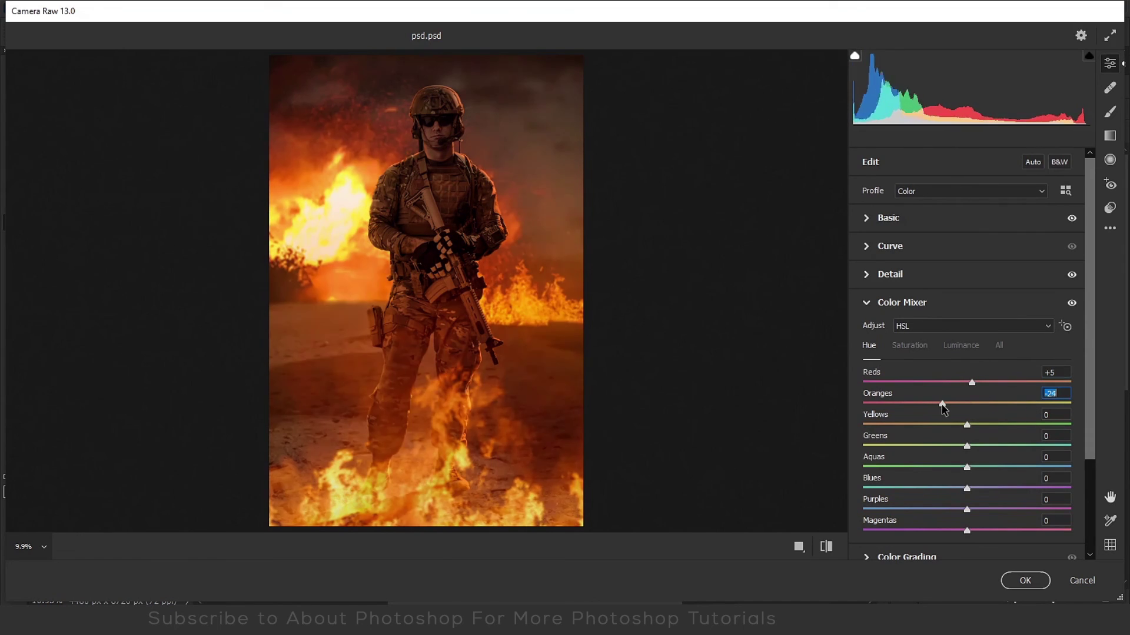
drag(1007, 424, 948, 425)
drag(967, 446, 1003, 447)
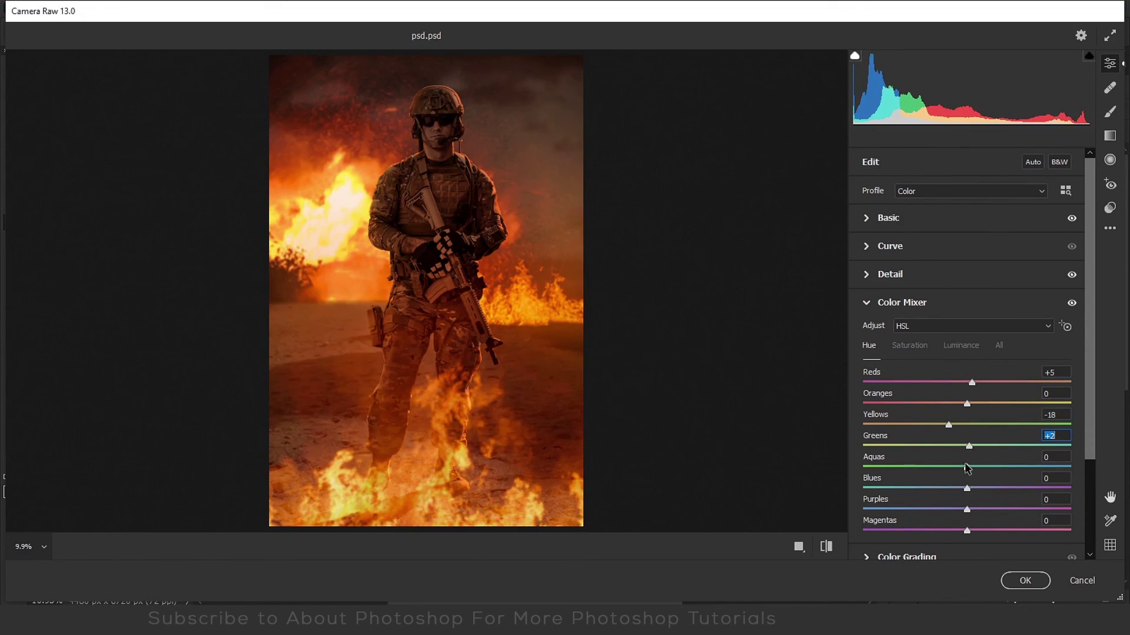
Tint the midtones warm and highlights slightly in Color Grading, then apply the grade.
click(906, 557)
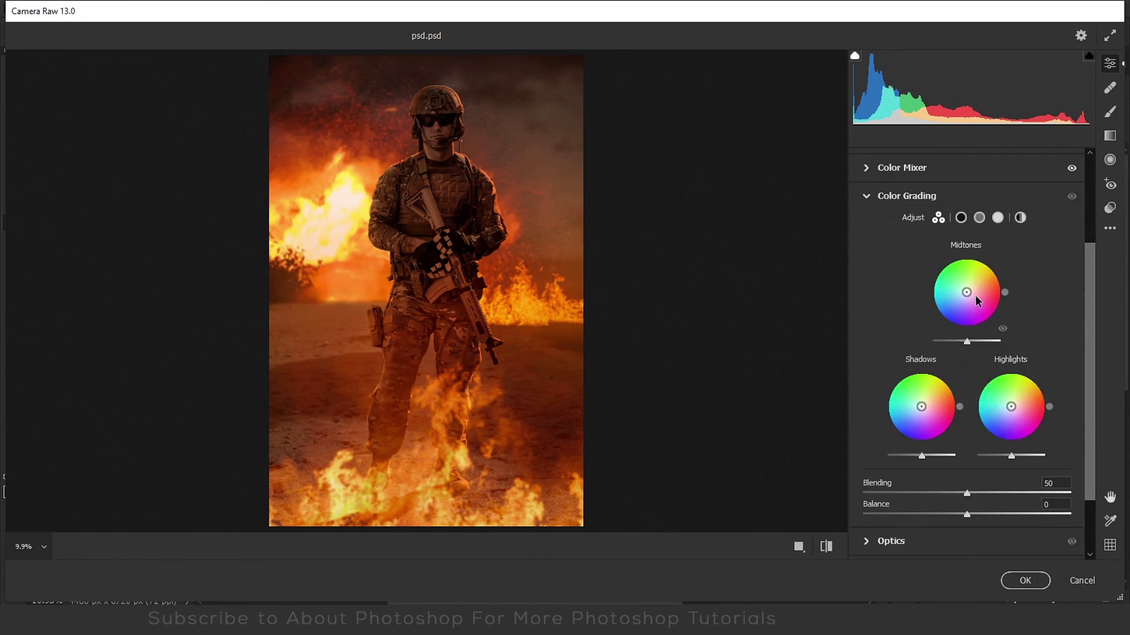
drag(966, 292, 957, 347)
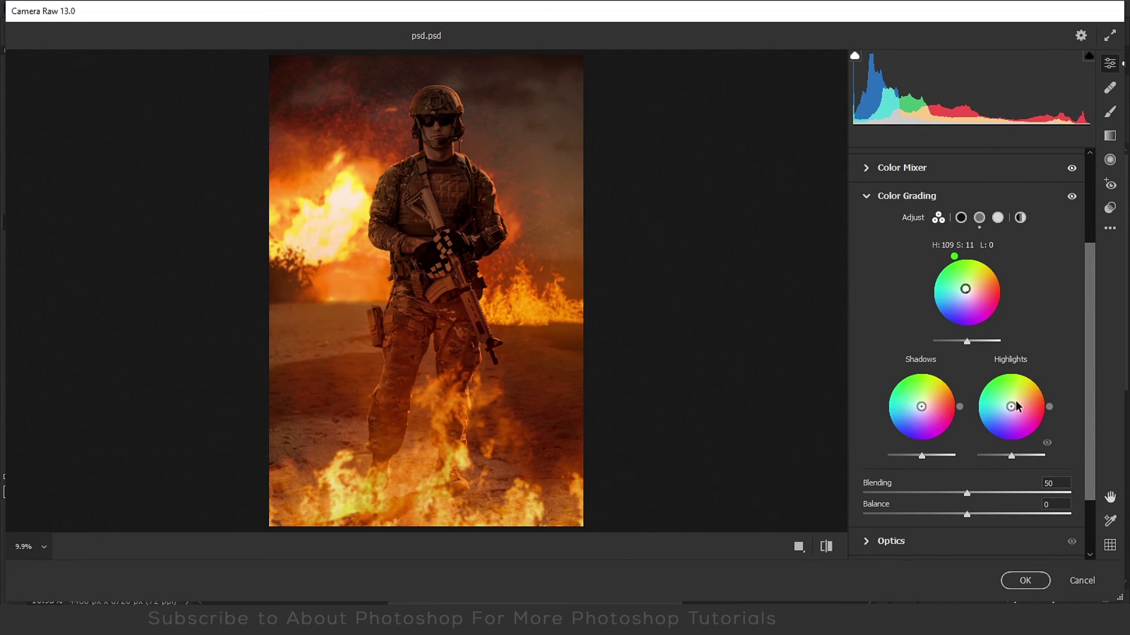
drag(1018, 406, 955, 374)
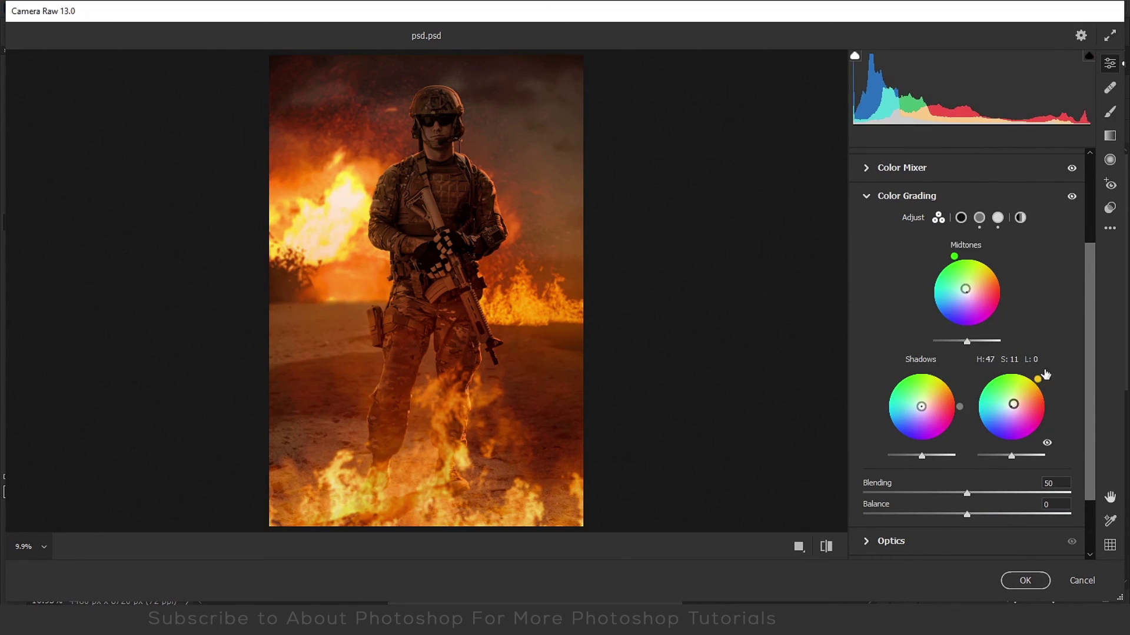
click(1025, 581)
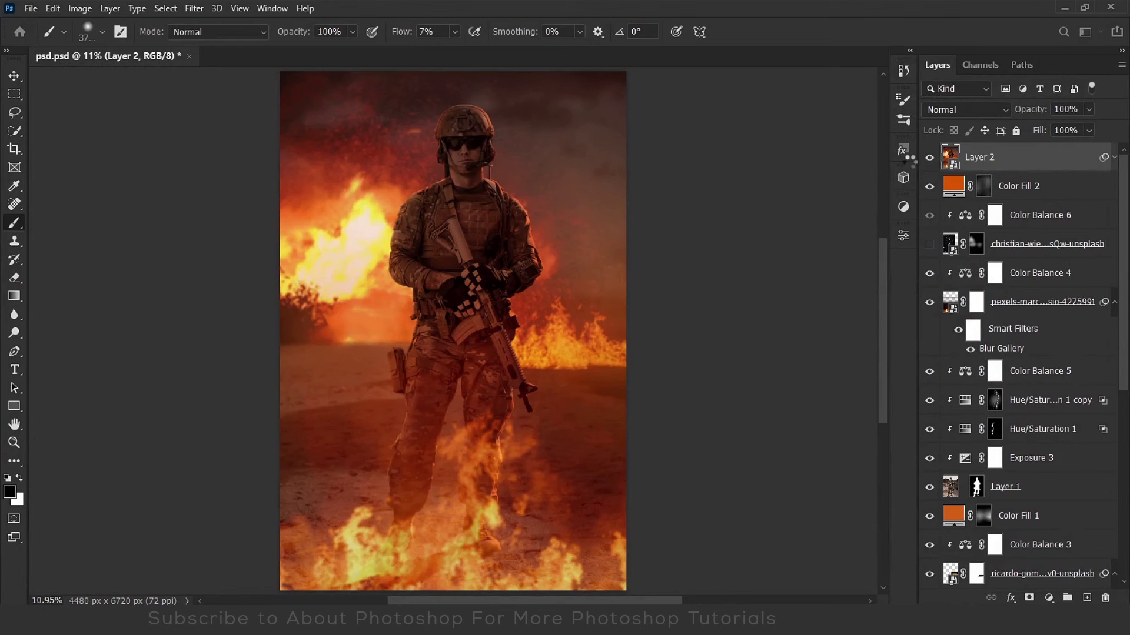